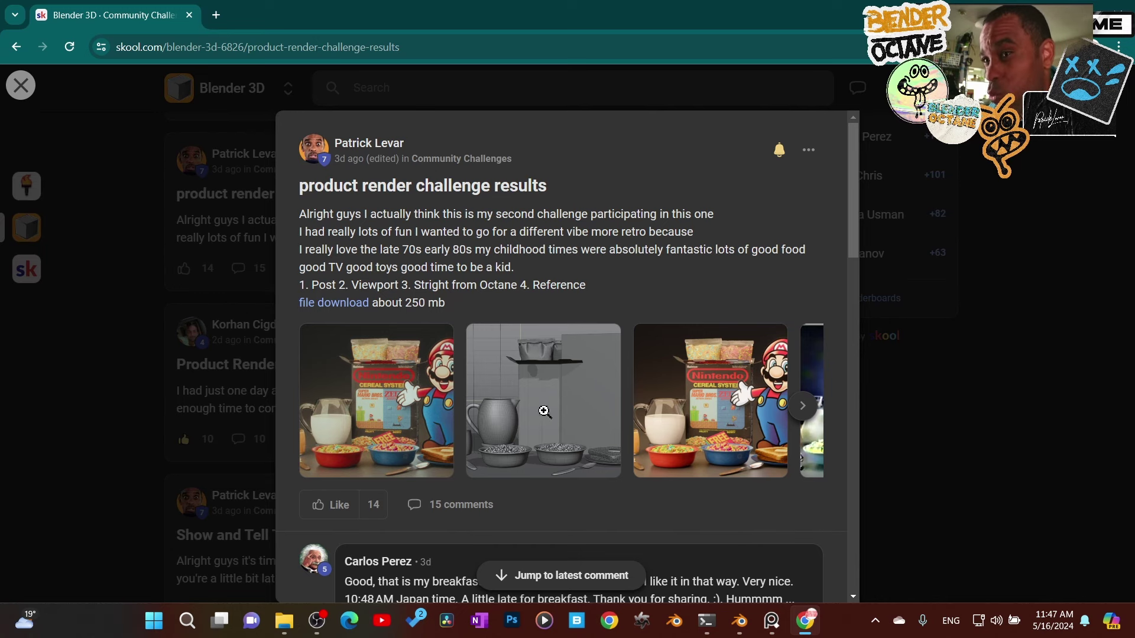
View the Nintendo cereal render from the challenge post at full size and close the preview
click(695, 418)
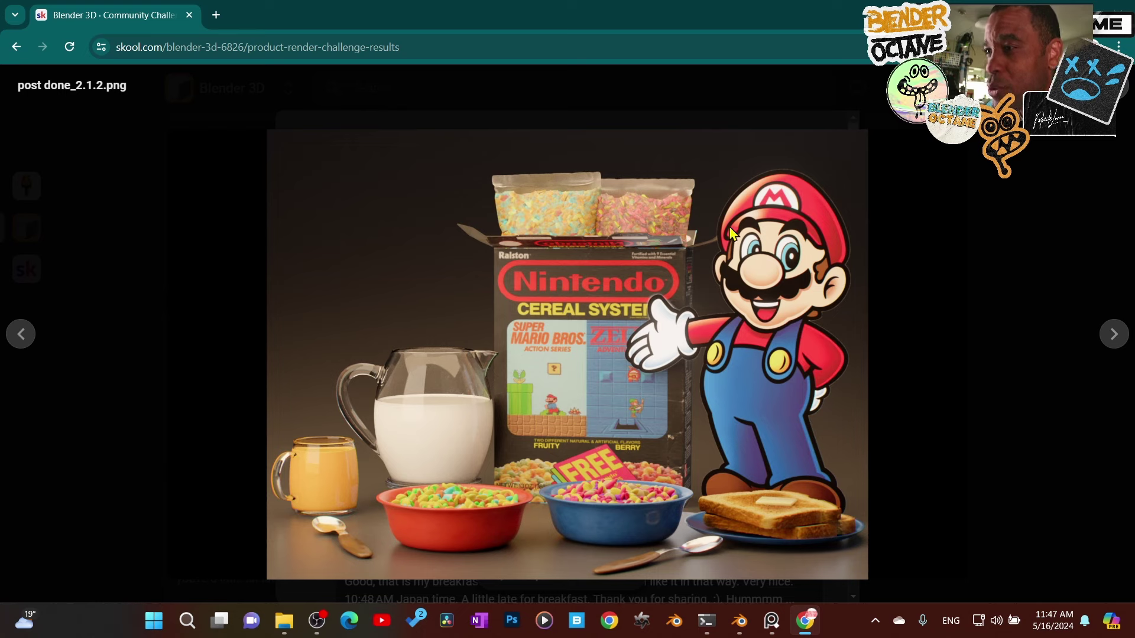
key(Escape)
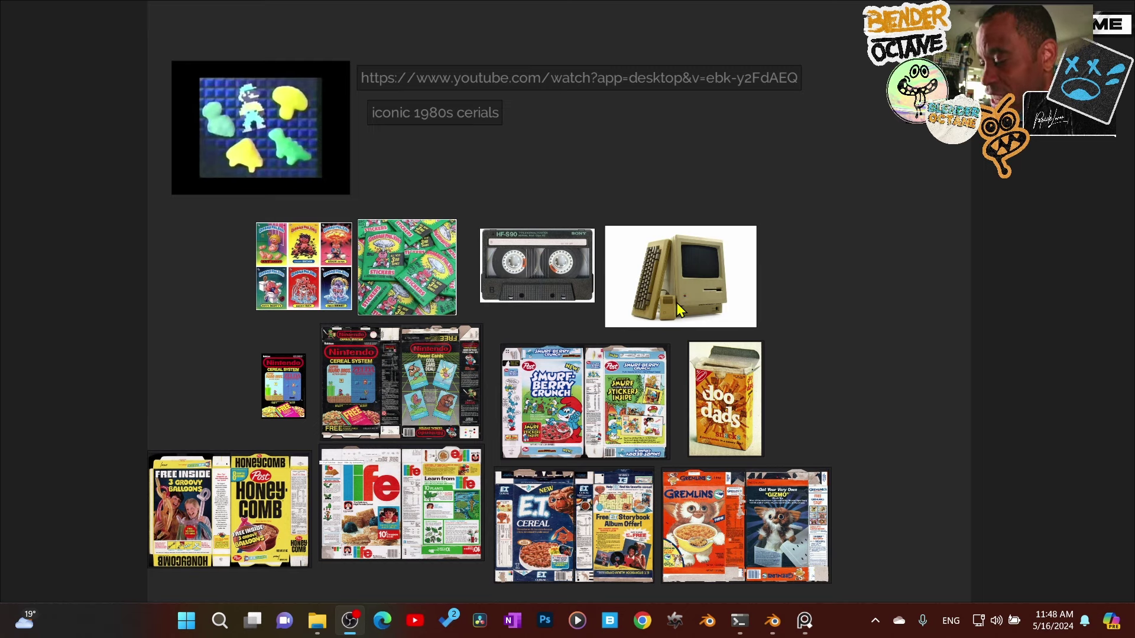
Switch to the PureRef reference board and examine the cassette, vintage computer and Garbage Pail Kids card references
scroll(678, 309, up, 1)
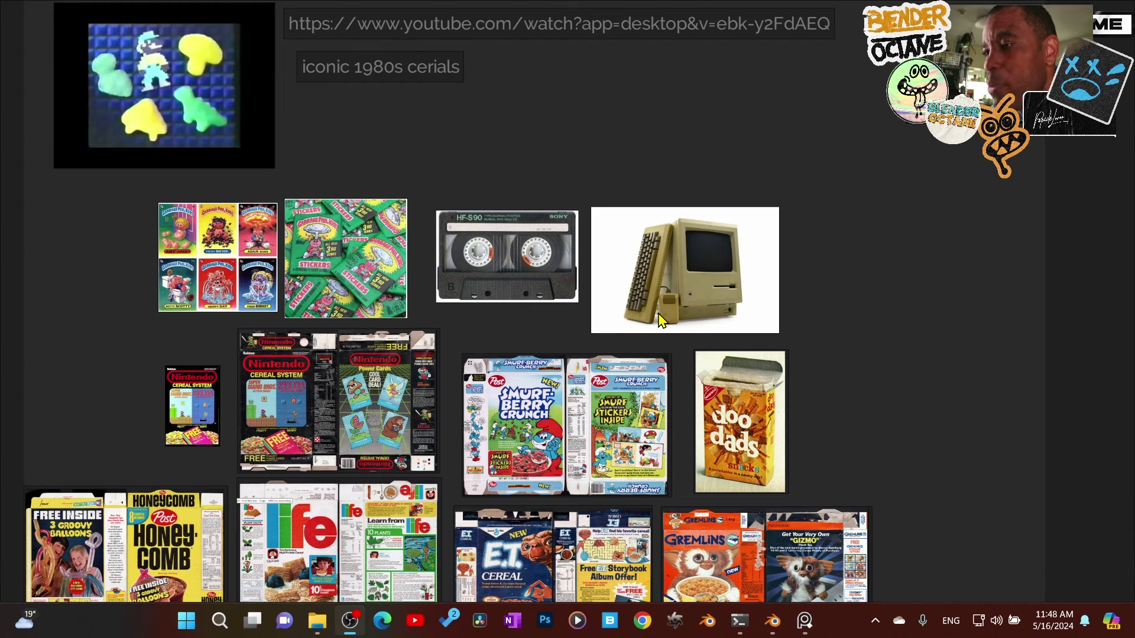
scroll(570, 290, up, 3)
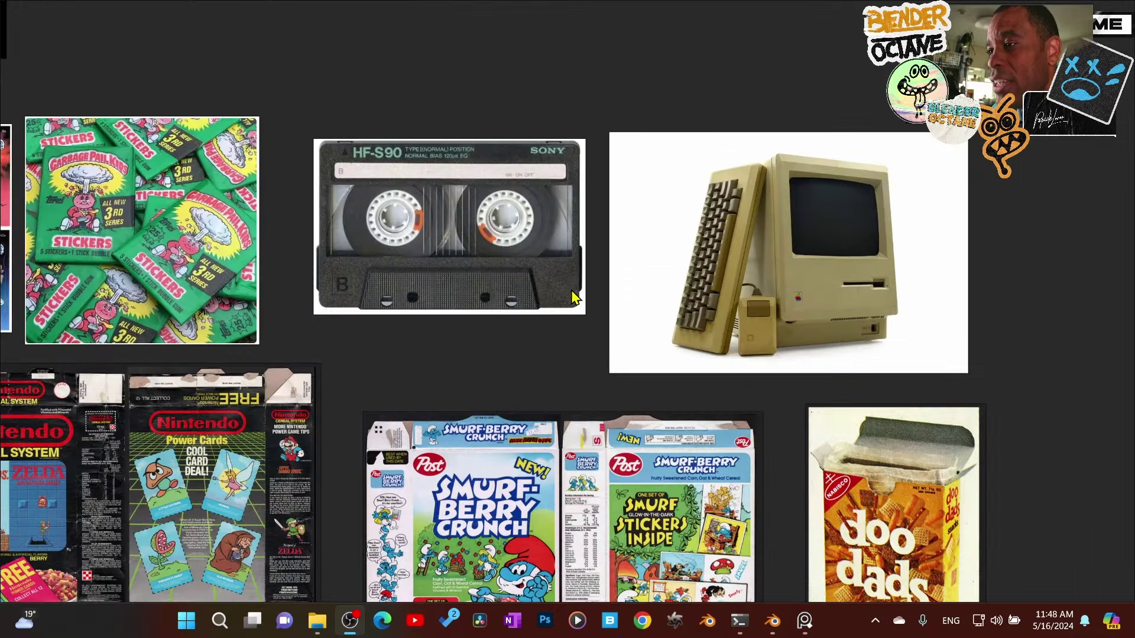
scroll(596, 305, down, 1)
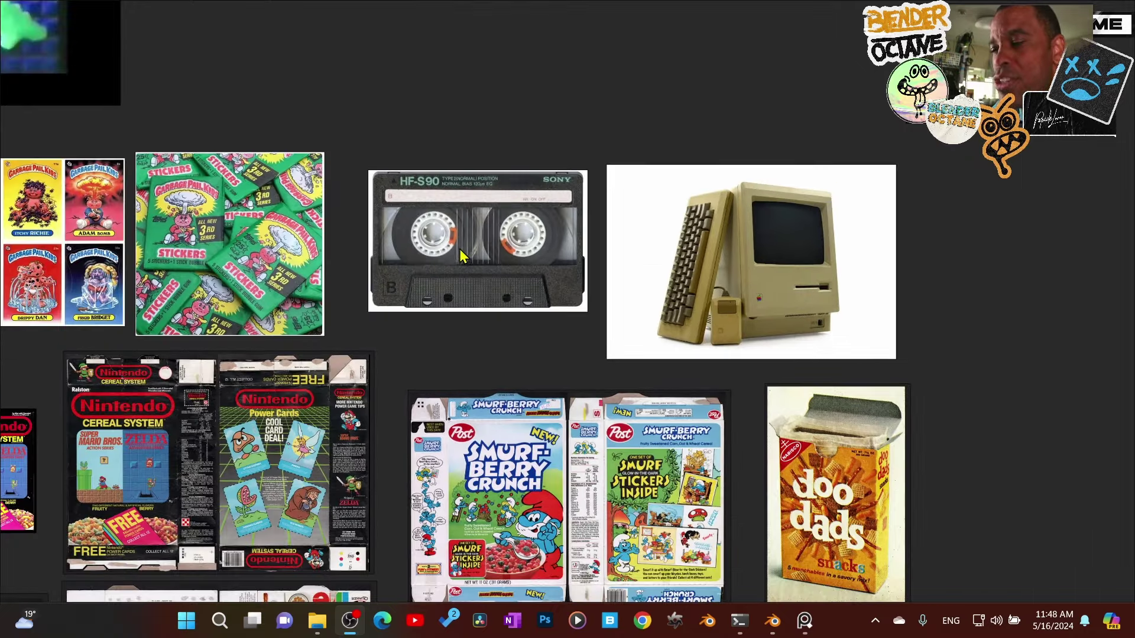
middle_drag(471, 293, 607, 352)
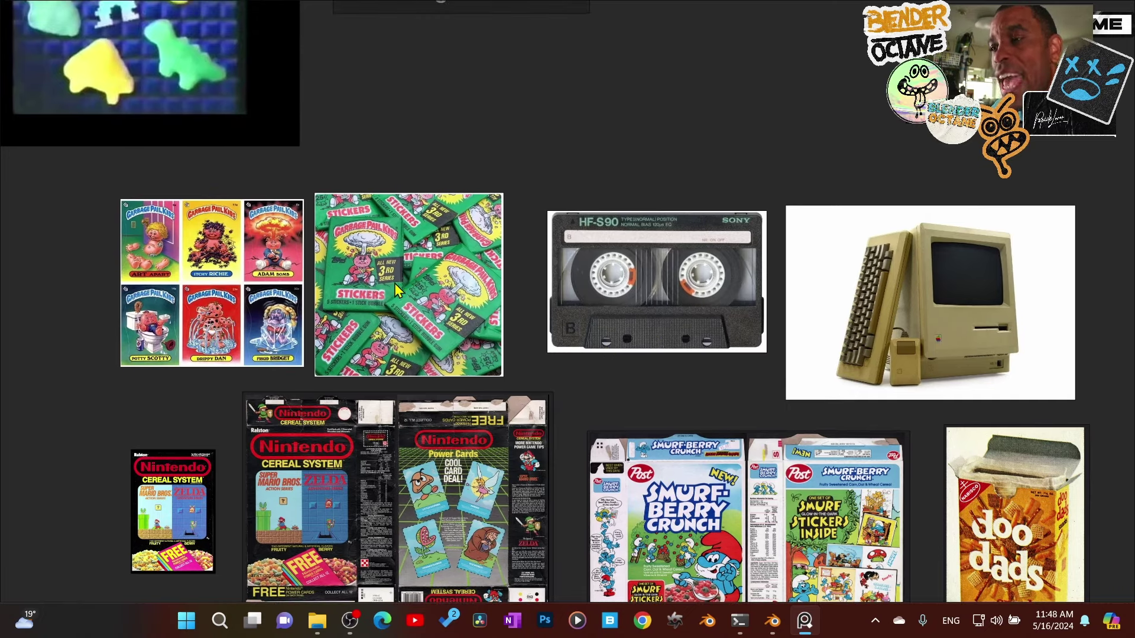
scroll(262, 256, up, 3)
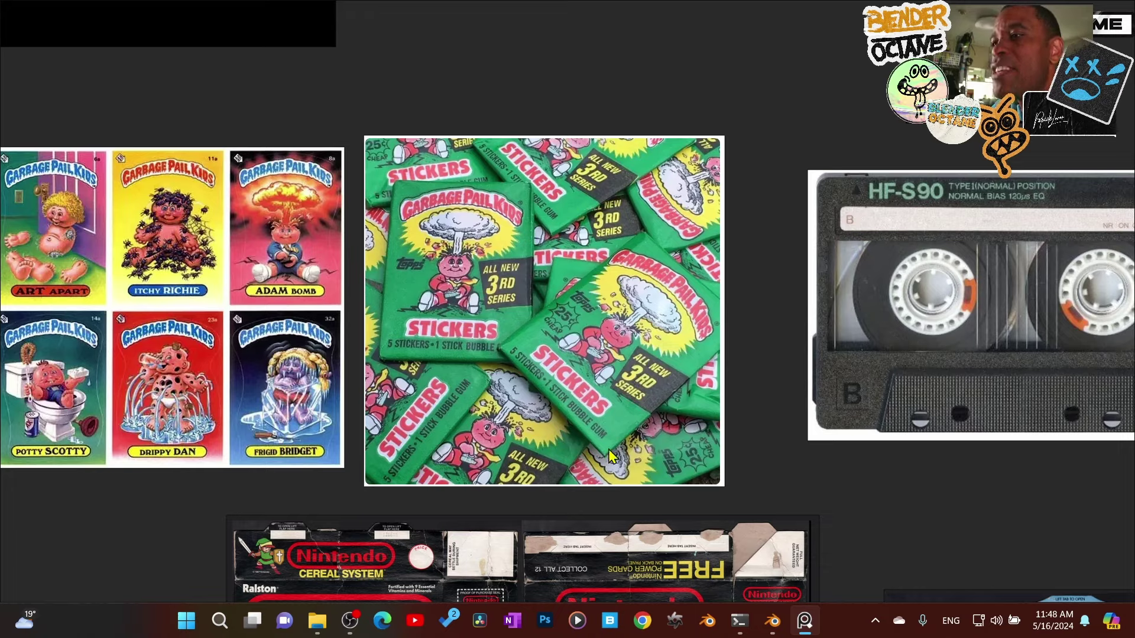
scroll(403, 351, down, 5)
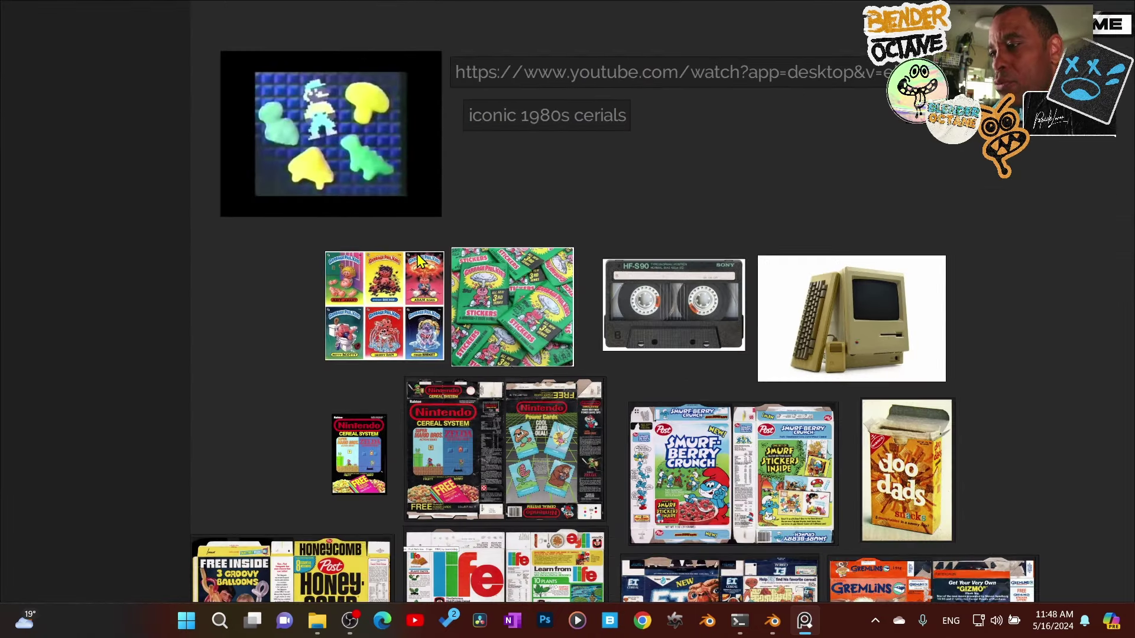
Examine the 1980s cereal box scans on the reference board, closing in on the flattened Nintendo Cereal System box
middle_drag(545, 413, 555, 305)
scroll(564, 378, up, 1)
scroll(605, 264, up, 1)
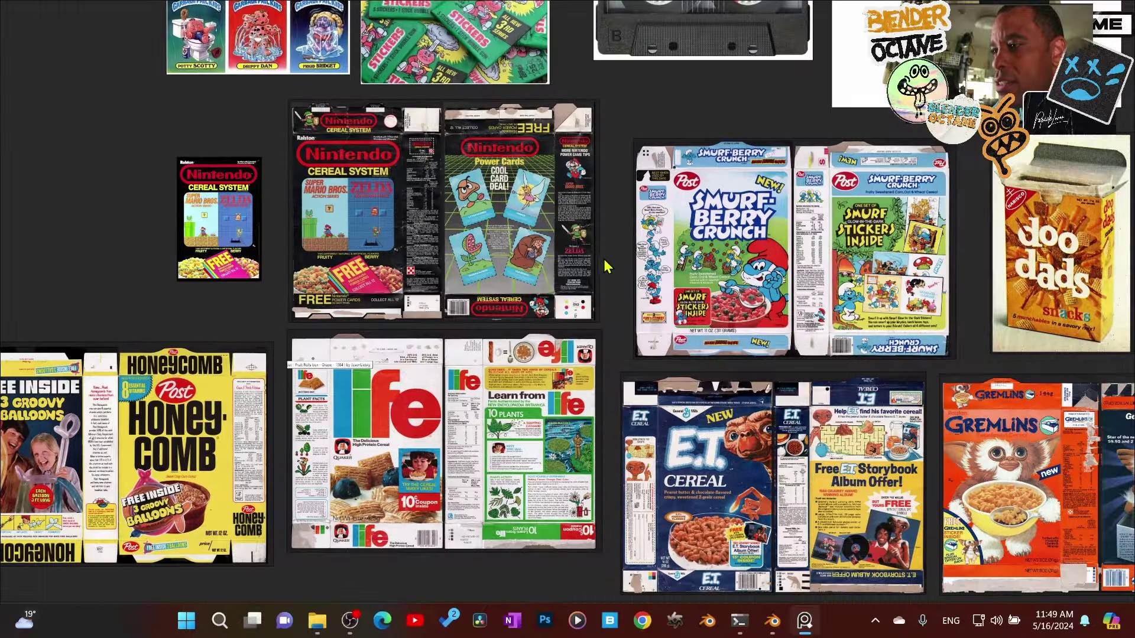
scroll(759, 358, up, 1)
middle_drag(764, 341, 837, 418)
middle_drag(680, 356, 800, 410)
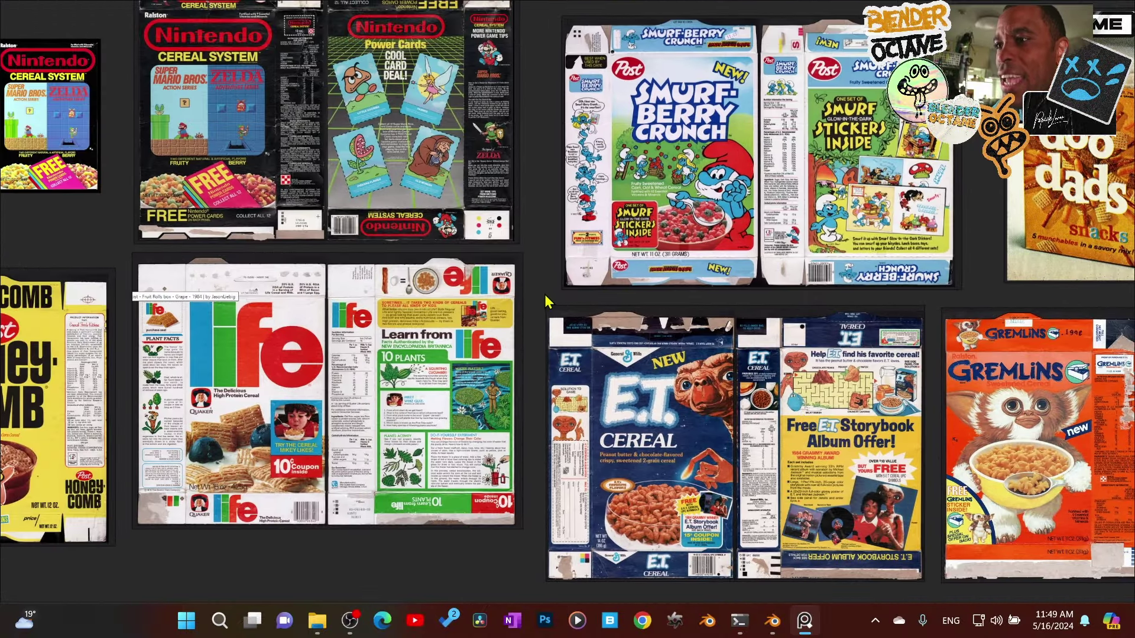
middle_drag(492, 272, 586, 361)
scroll(383, 272, up, 2)
middle_drag(386, 277, 416, 320)
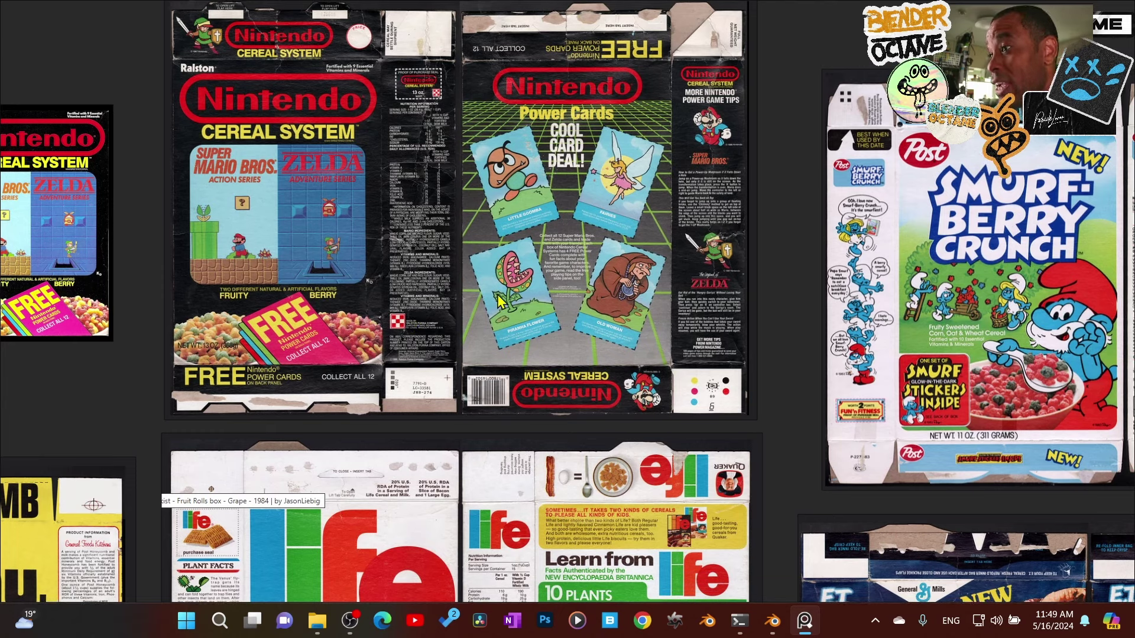
Survey the Honeycomb, Life, Smurf-Berry Crunch and E.T. cereal box references together
scroll(503, 296, down, 1)
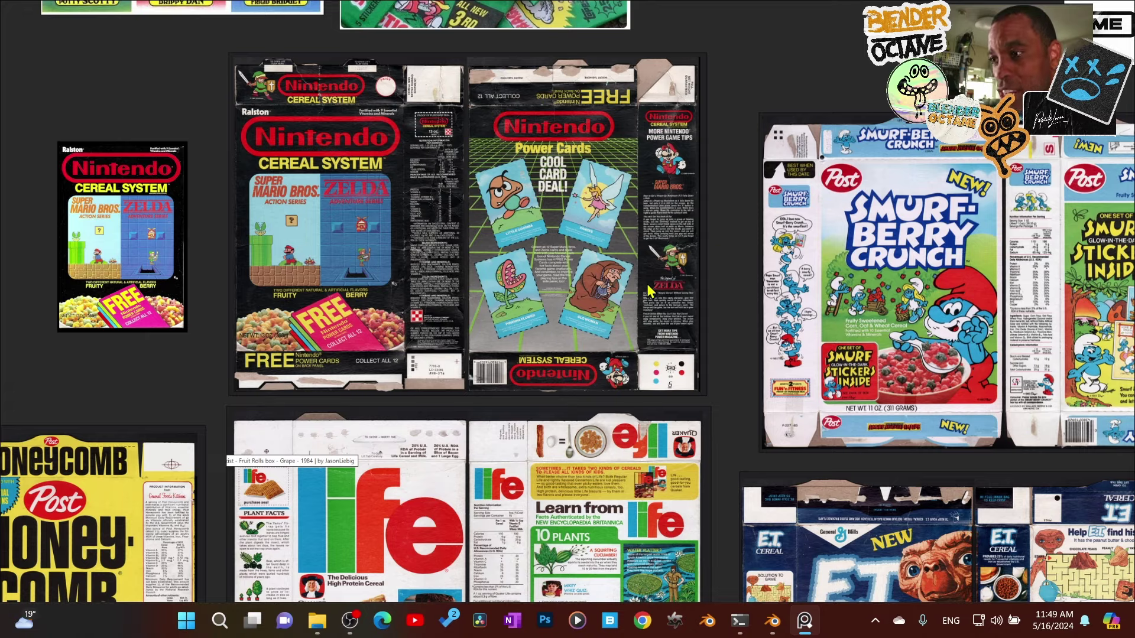
scroll(643, 296, down, 1)
middle_drag(799, 478, 778, 358)
scroll(776, 361, down, 2)
middle_drag(861, 334, 848, 342)
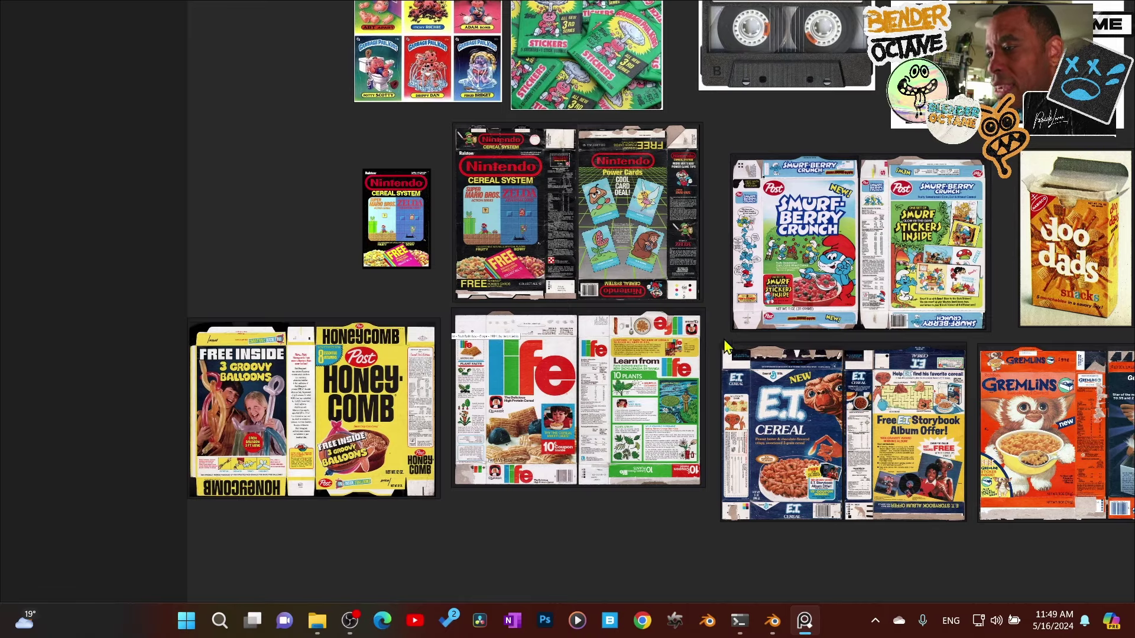
scroll(700, 365, up, 1)
middle_drag(587, 252, 563, 284)
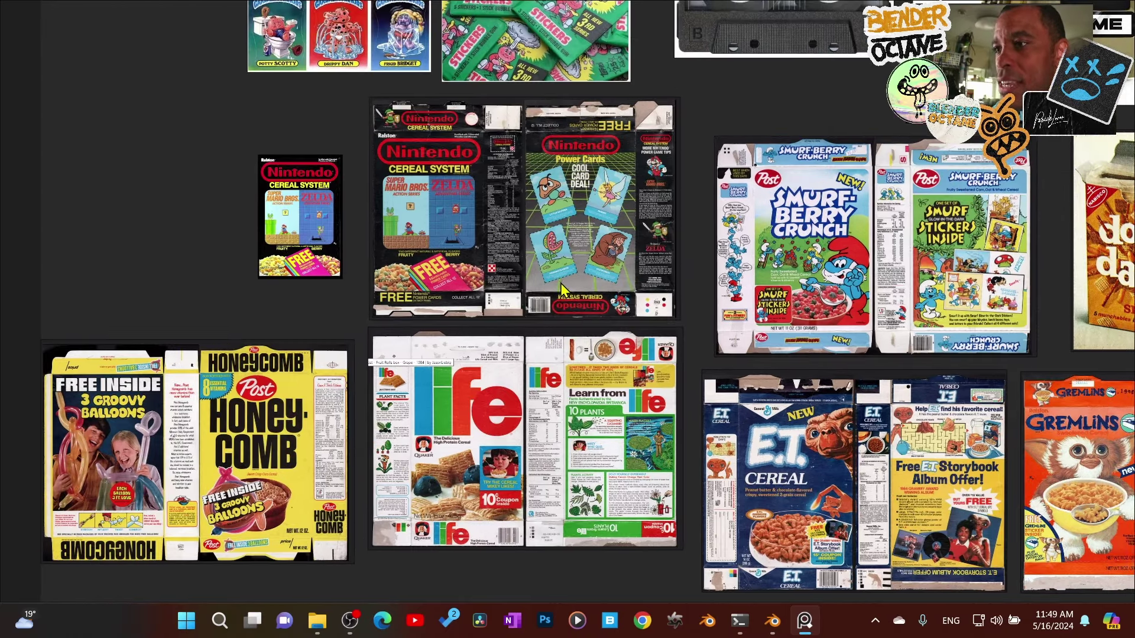
Compare the small Nintendo Cereal System front panel with the full flattened box scan, including its Power Cards back
scroll(469, 259, up, 1)
scroll(283, 254, up, 3)
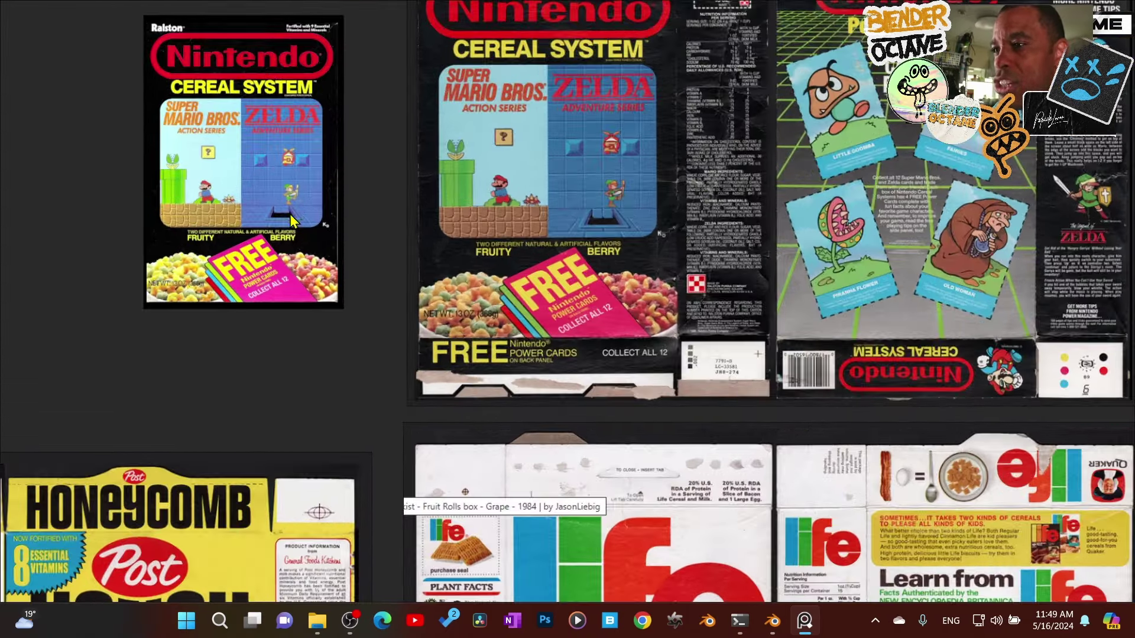
scroll(289, 216, up, 1)
middle_drag(287, 215, 306, 259)
middle_drag(268, 213, 289, 280)
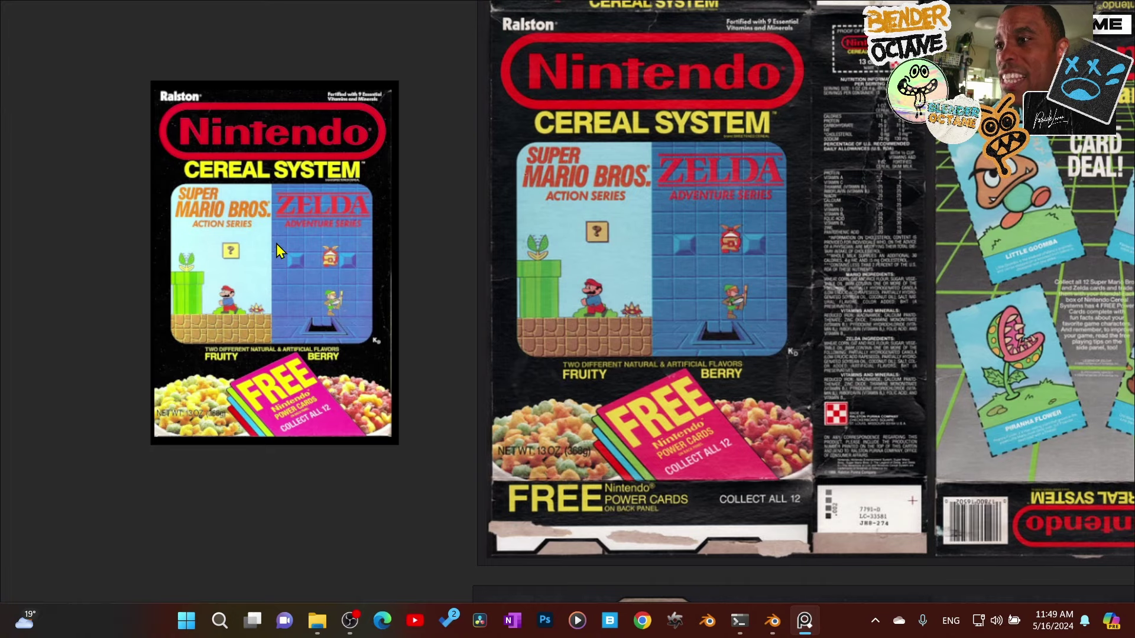
scroll(786, 417, down, 2)
scroll(810, 392, up, 1)
middle_drag(809, 392, 613, 393)
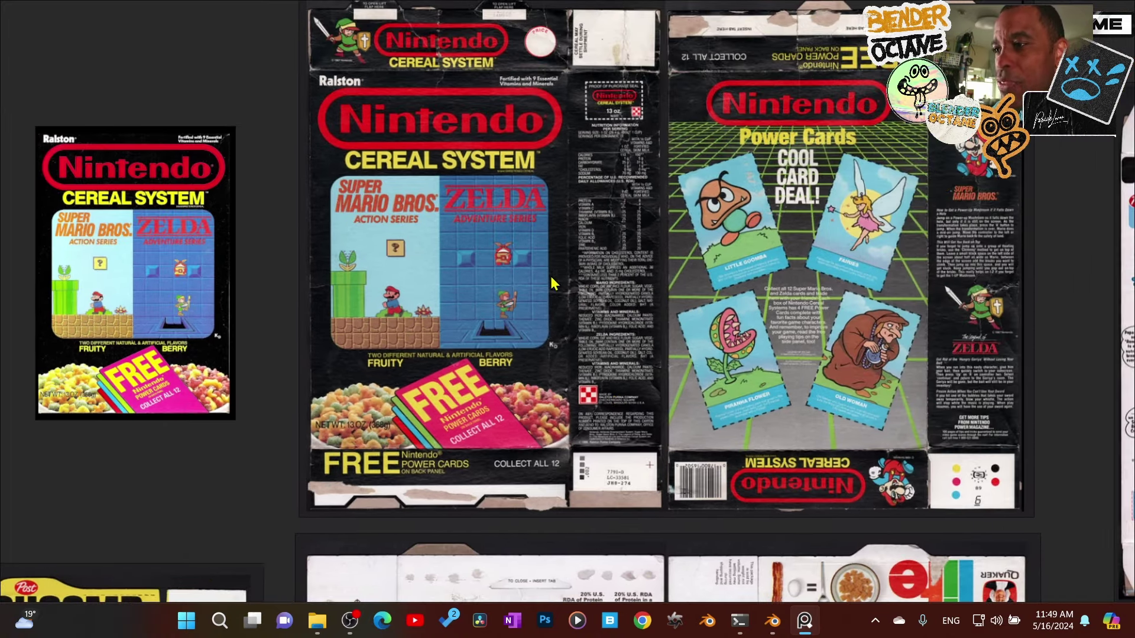
scroll(551, 364, up, 2)
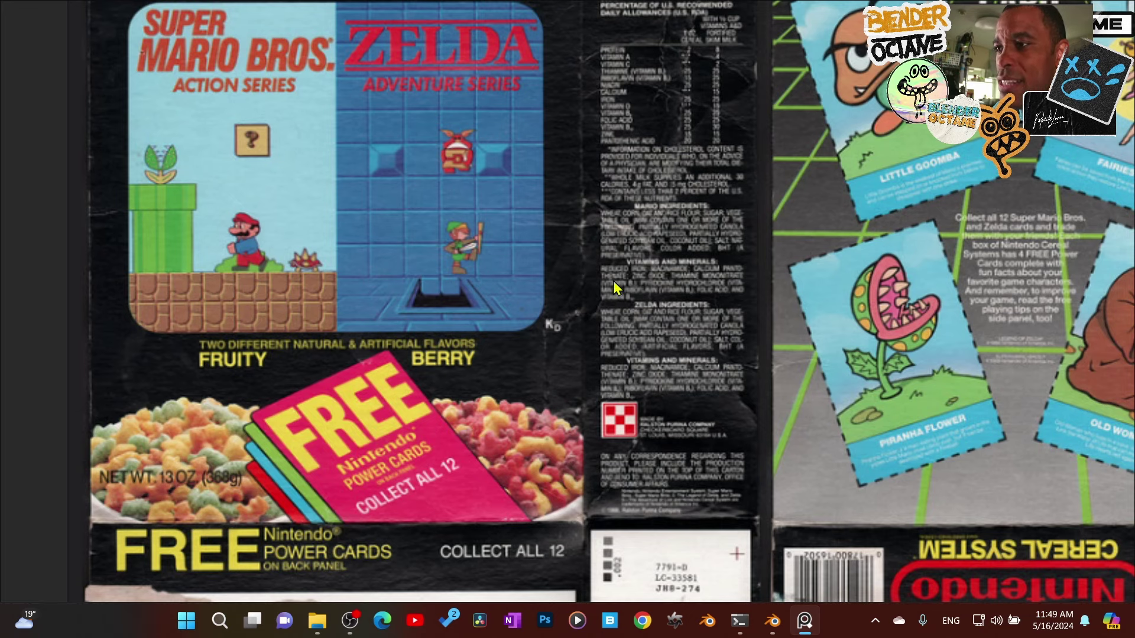
scroll(471, 306, down, 3)
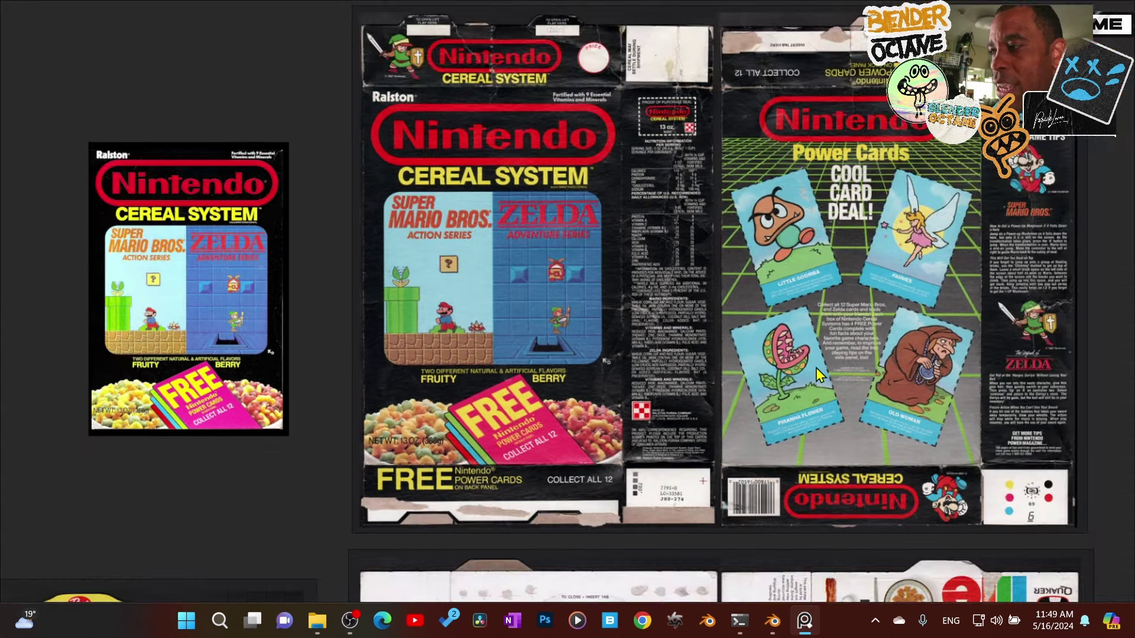
middle_drag(884, 342, 765, 374)
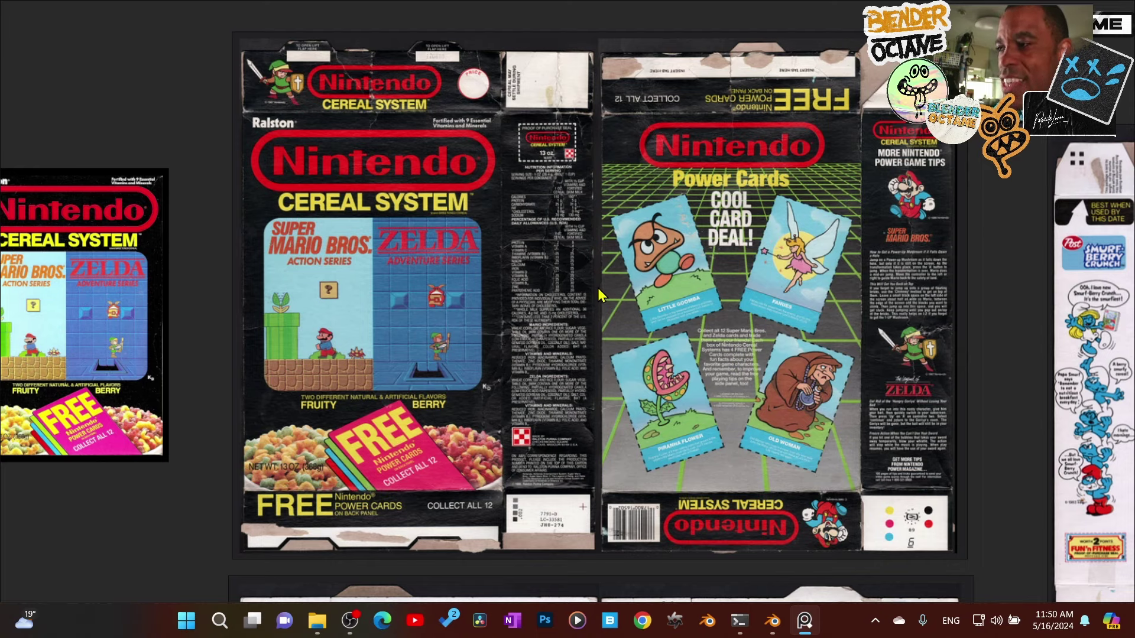
Examine the cereal-shape video still above the Garbage Pail Kids cards on the reference board
scroll(600, 292, down, 3)
scroll(628, 344, down, 1)
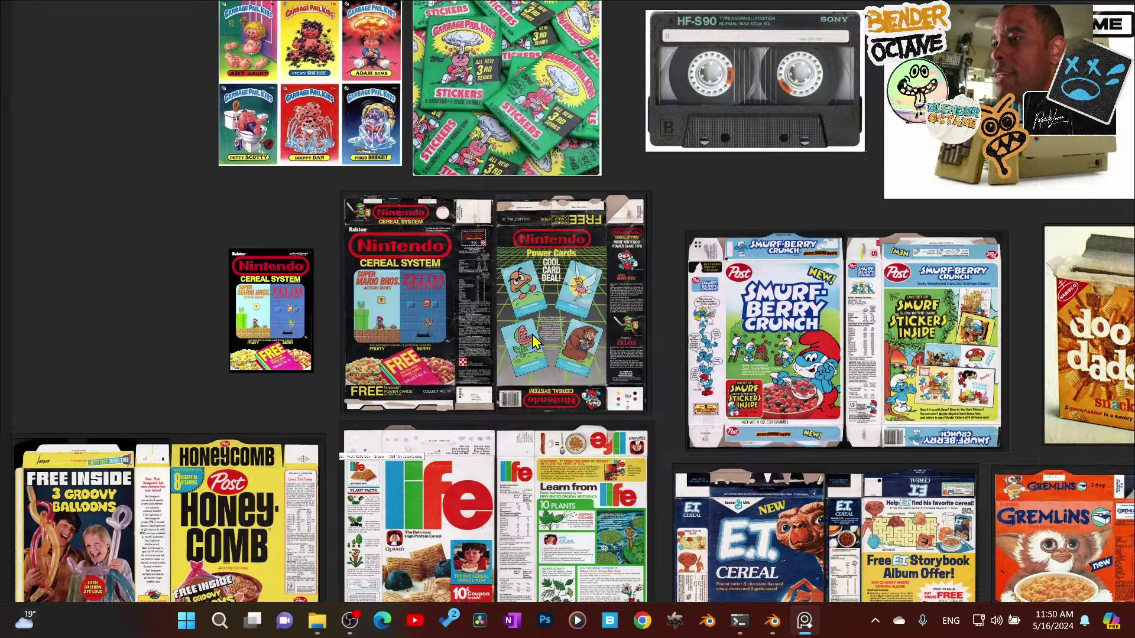
scroll(533, 322, up, 5)
scroll(533, 323, down, 3)
middle_drag(494, 336, 519, 591)
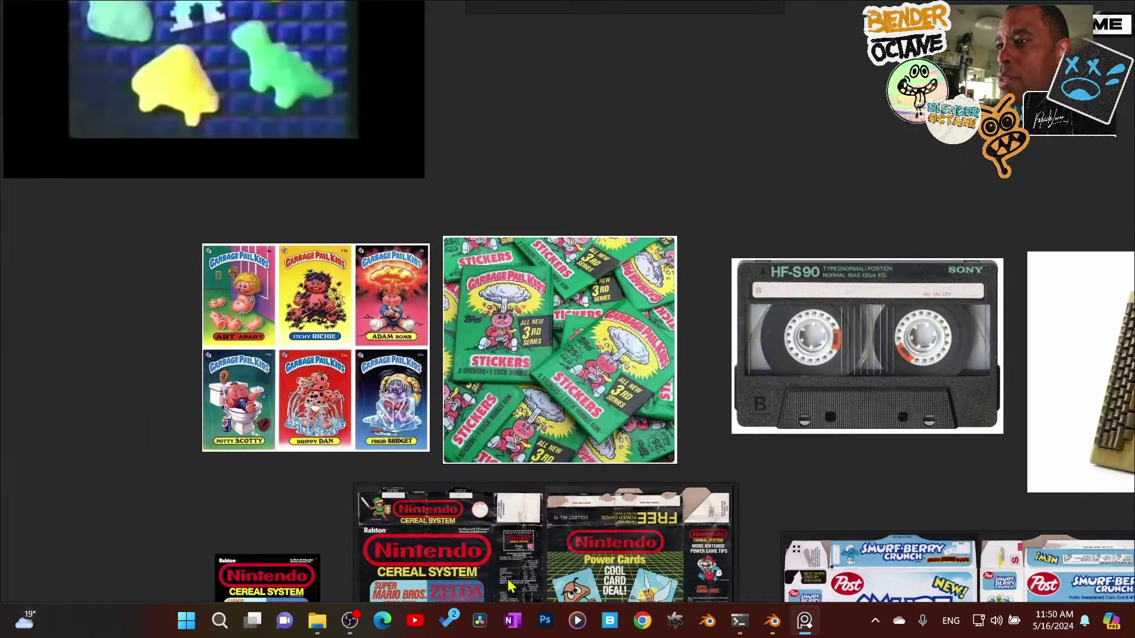
middle_drag(356, 248, 442, 383)
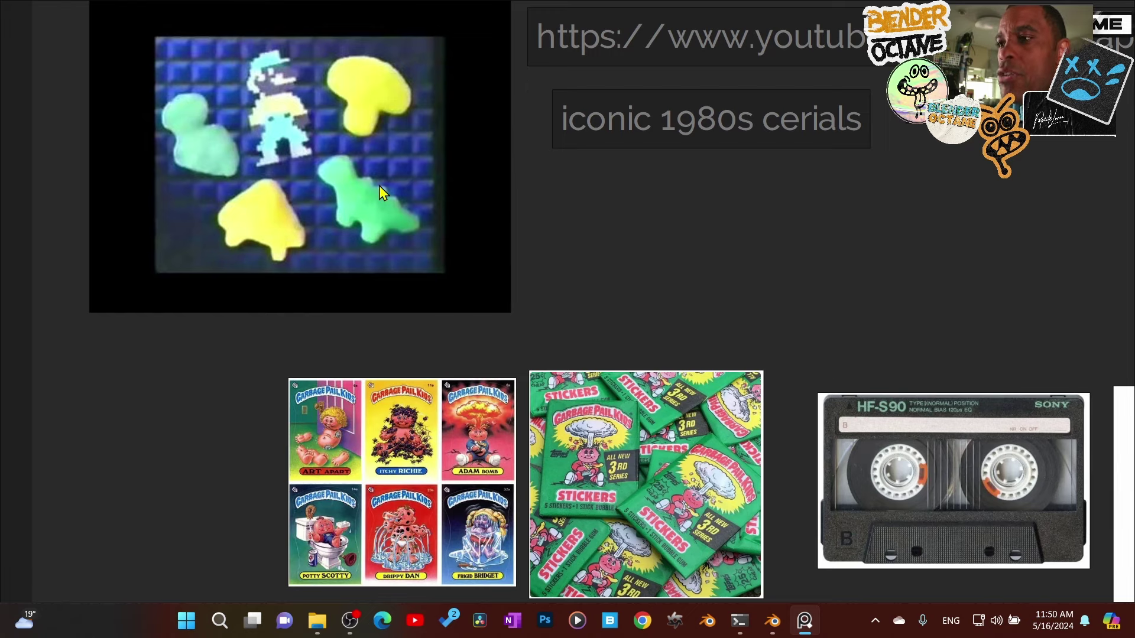
scroll(372, 182, down, 1)
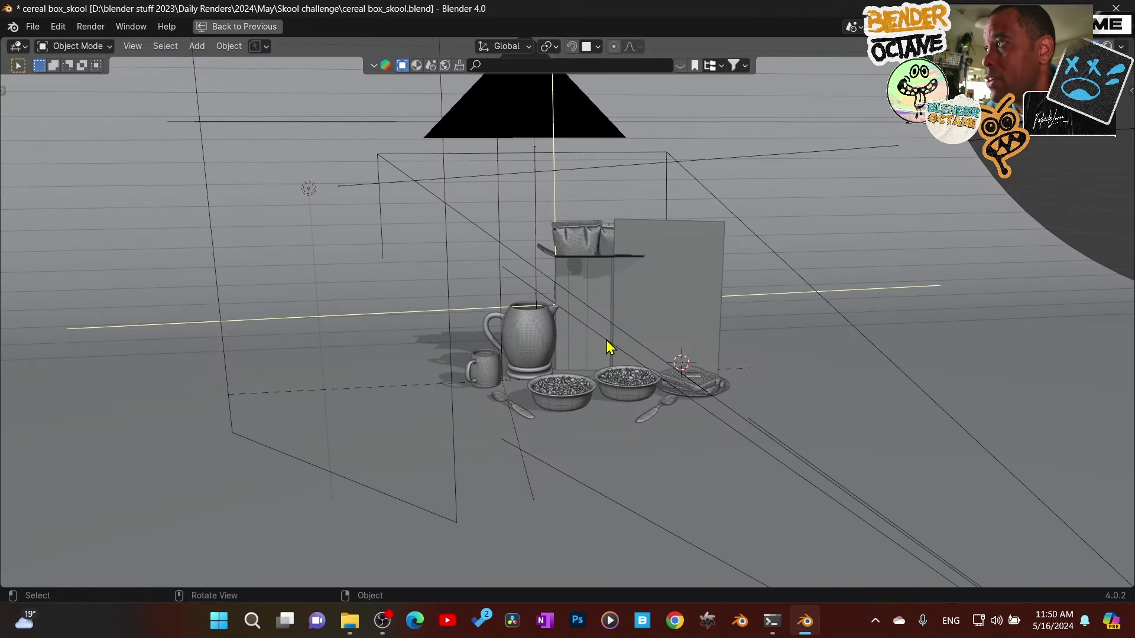
Switch to the cereal box scene in Blender, select the curved backdrop and inspect the whole setup
scroll(611, 346, down, 6)
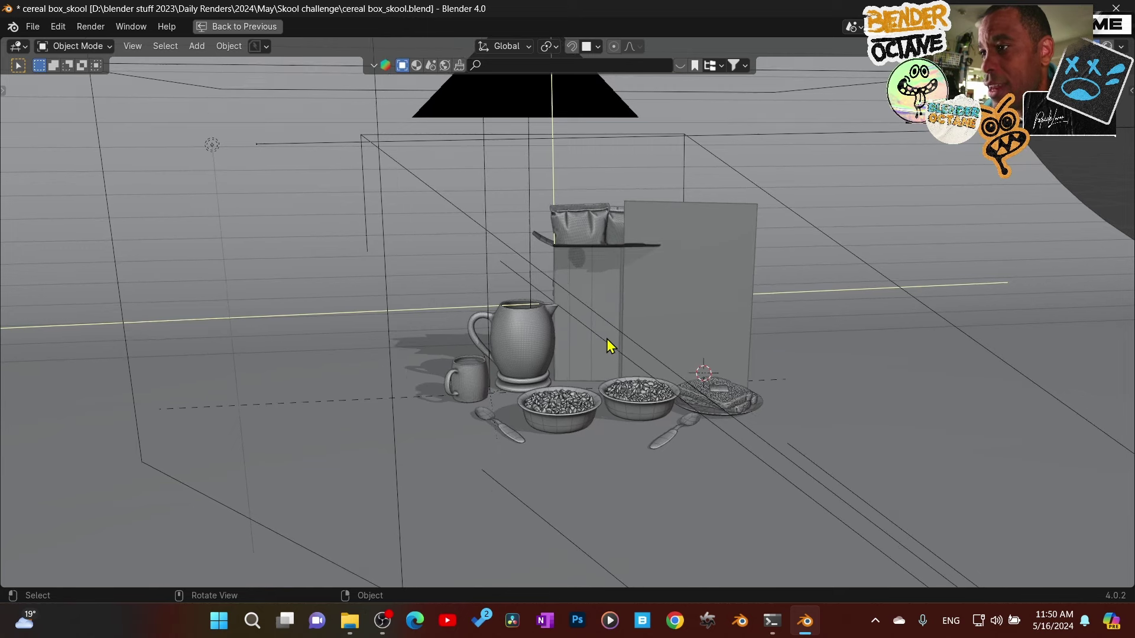
scroll(610, 346, down, 2)
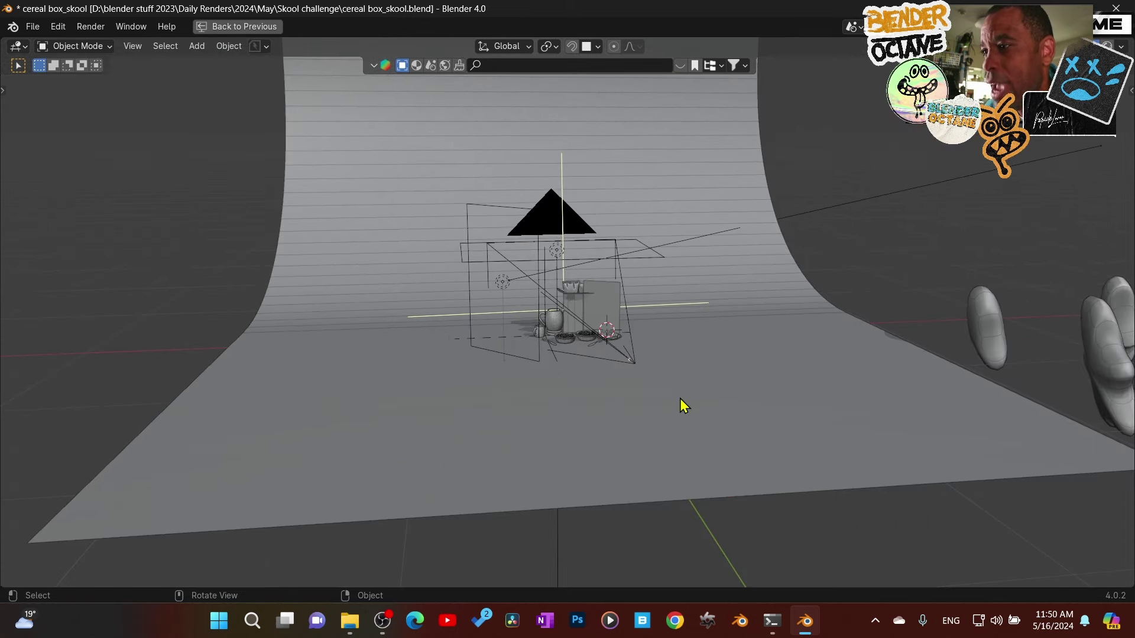
click(679, 399)
middle_drag(625, 378, 394, 237)
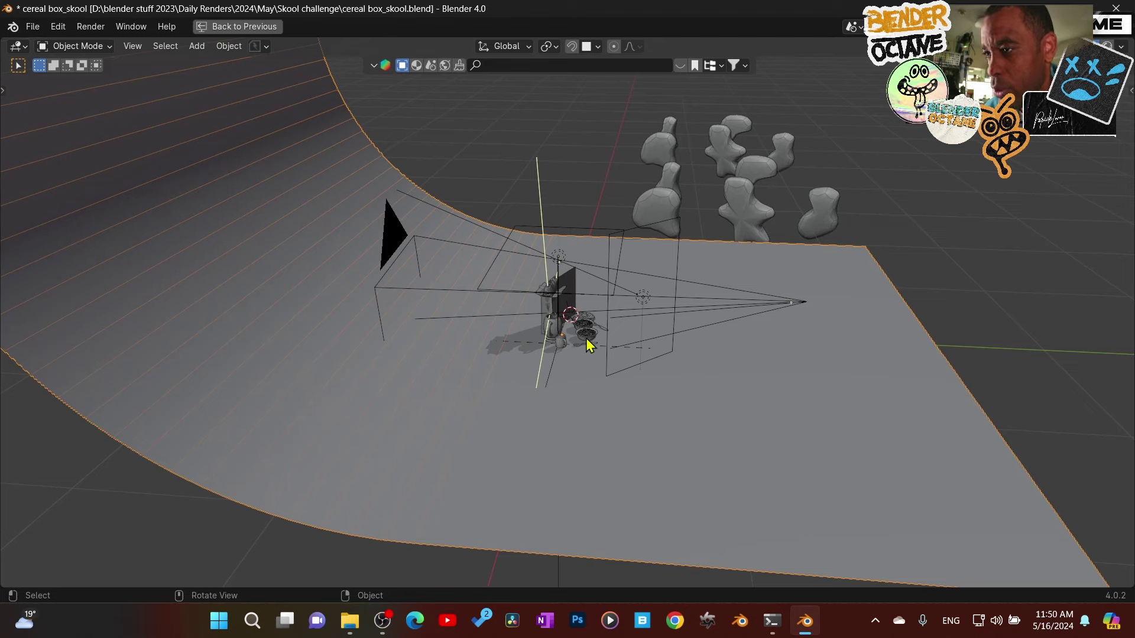
scroll(588, 341, up, 8)
middle_drag(585, 429, 608, 423)
Select the upright character plane and the open cereal box, inspecting the box and surrounding breakfast props from several angles
click(674, 346)
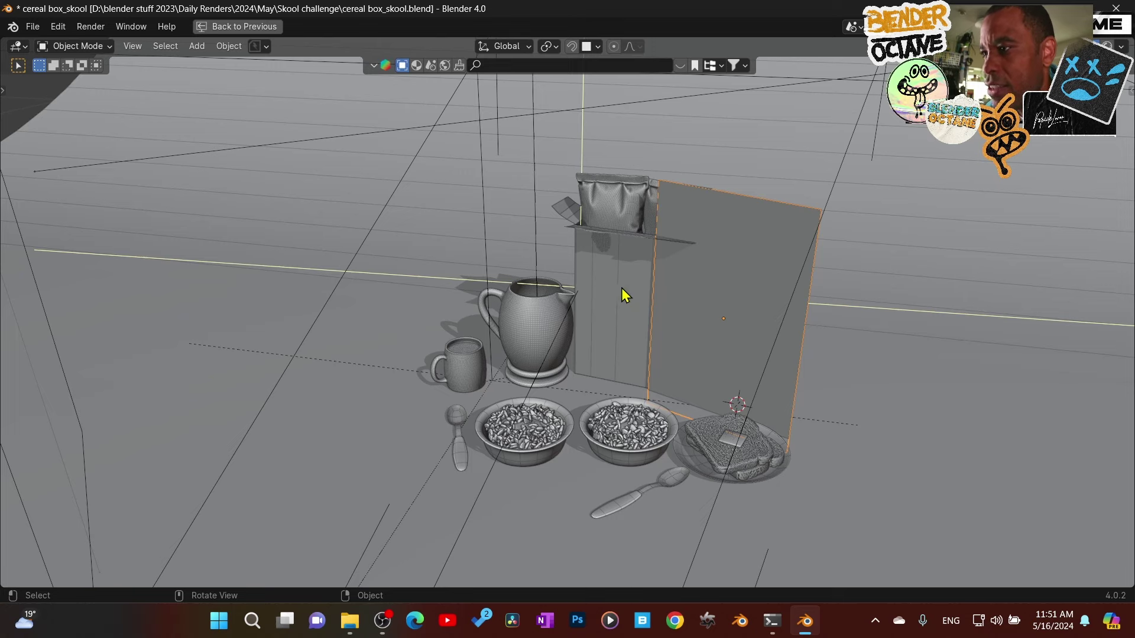
middle_drag(620, 296, 600, 272)
click(563, 261)
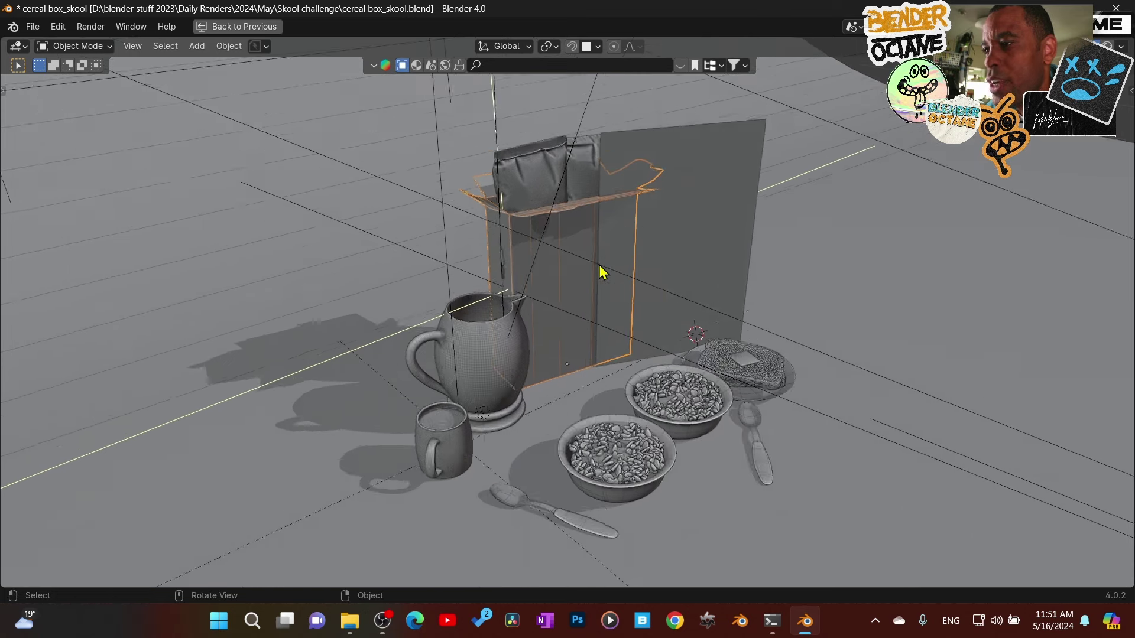
scroll(600, 271, up, 2)
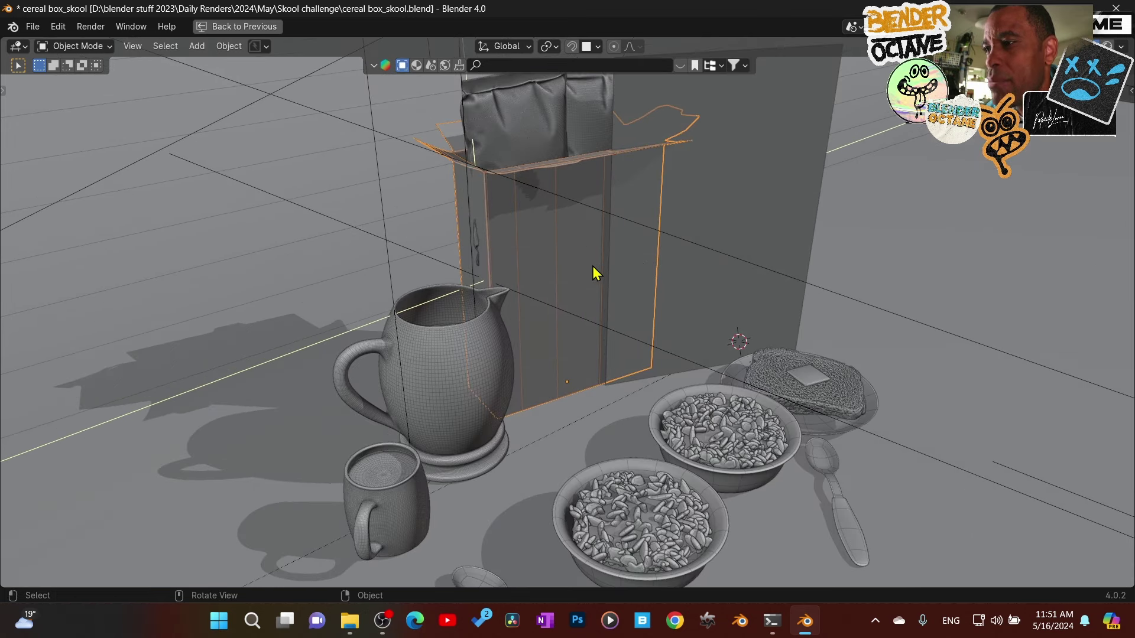
middle_drag(605, 232, 579, 199)
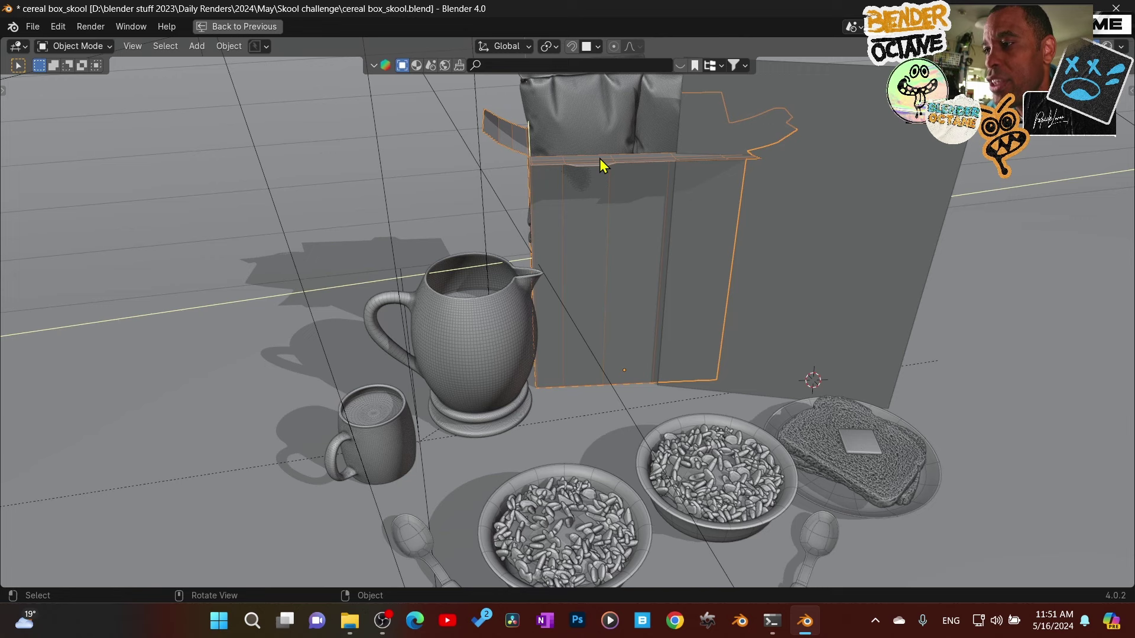
scroll(630, 253, down, 1)
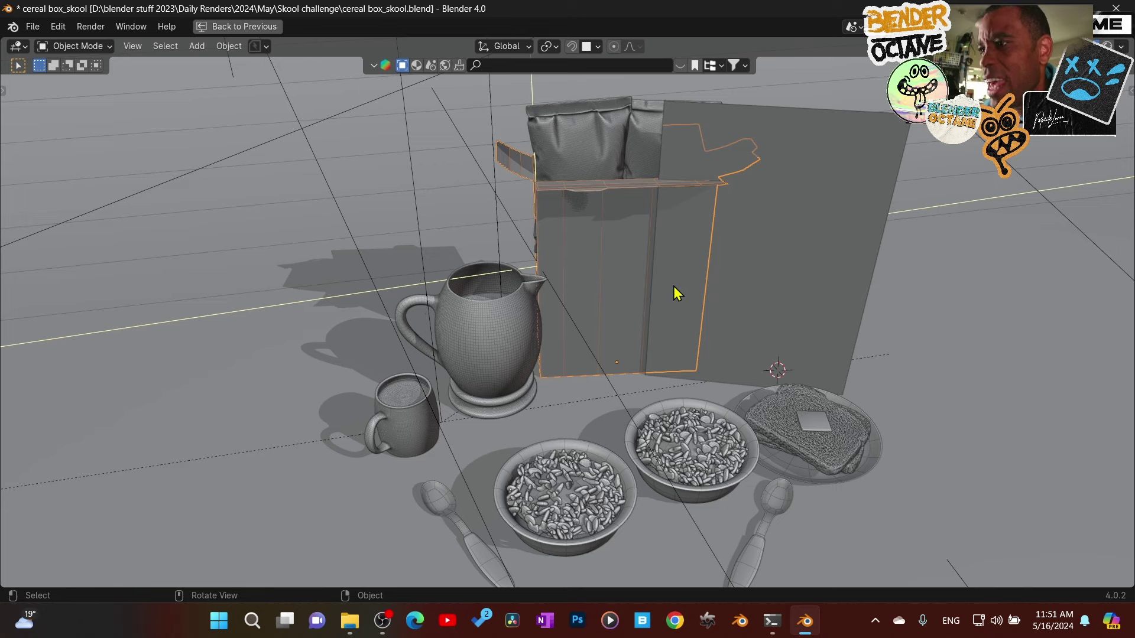
middle_drag(672, 286, 553, 303)
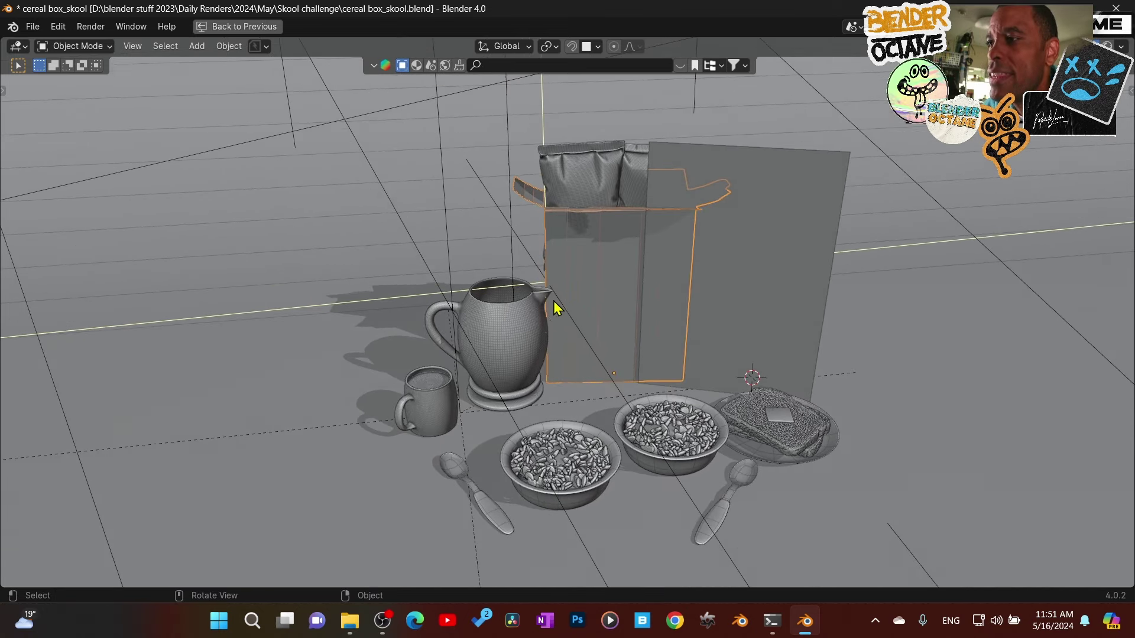
Select the milk pitcher and collapse the asset search bar in the 3D viewport
click(519, 363)
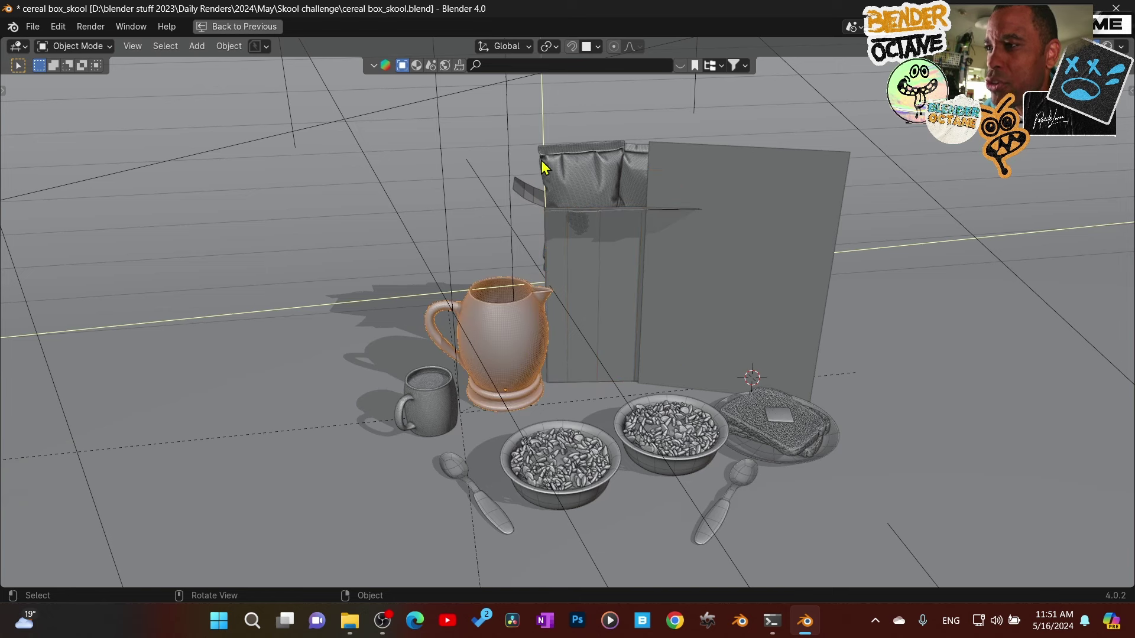
click(374, 66)
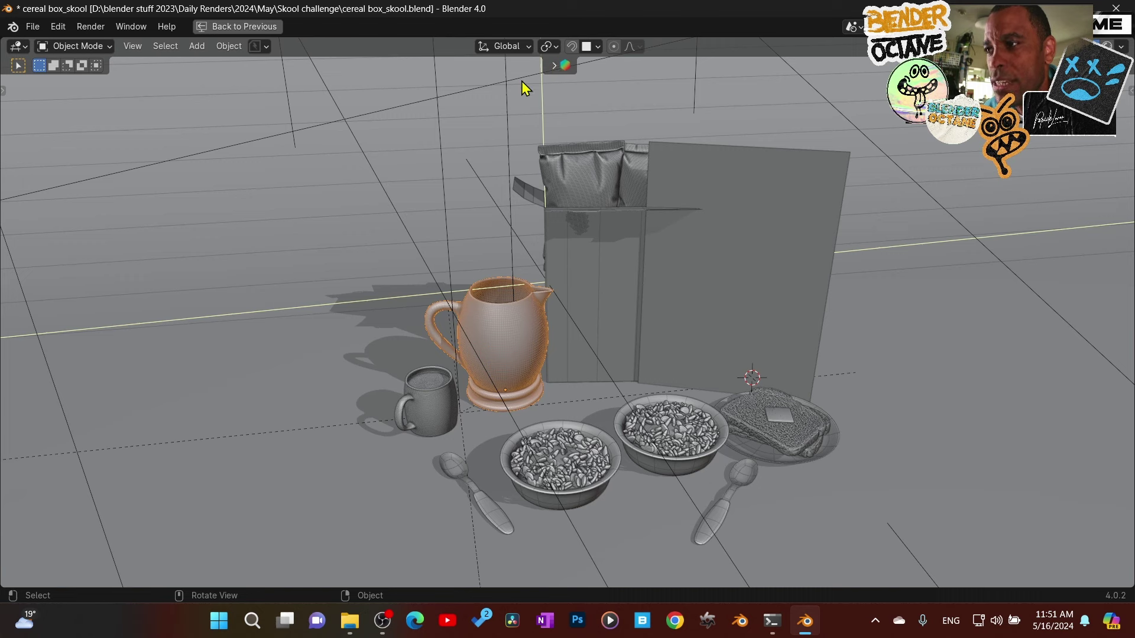
Expand the asset search bar, restore the full Layout workspace, and show the upright character plane's material properties
click(558, 68)
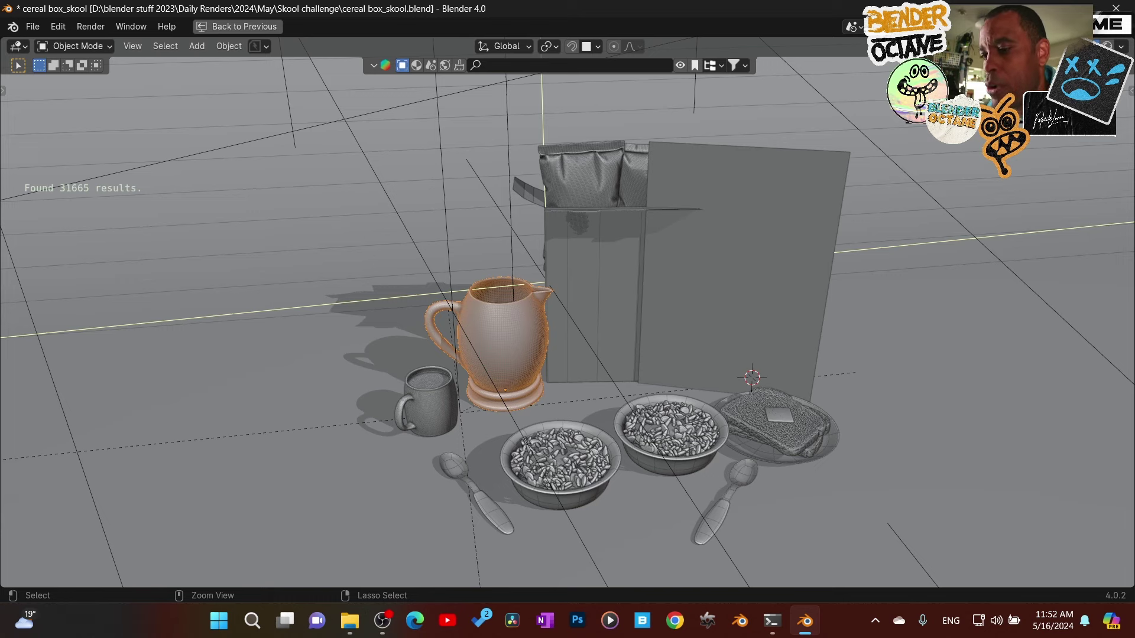
key(ctrl+space)
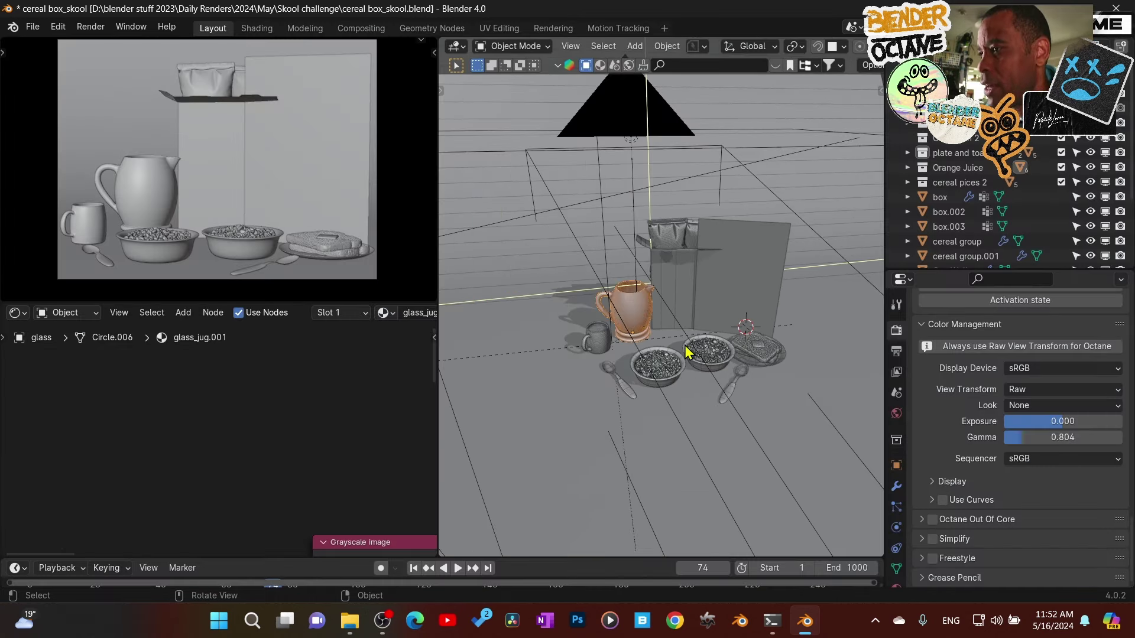
click(700, 294)
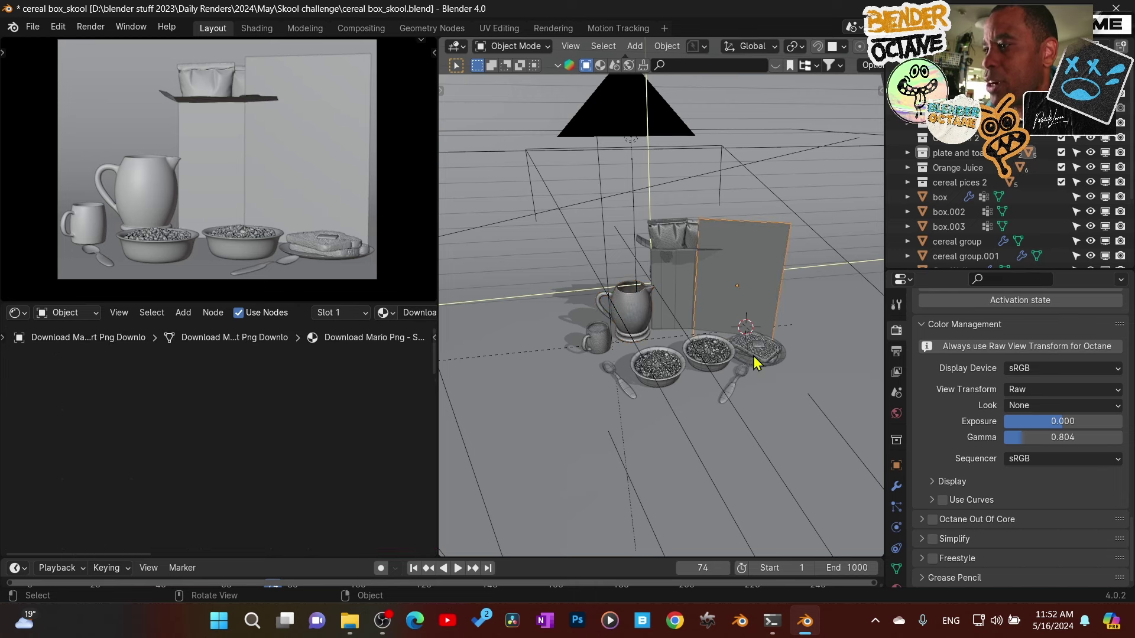
click(896, 545)
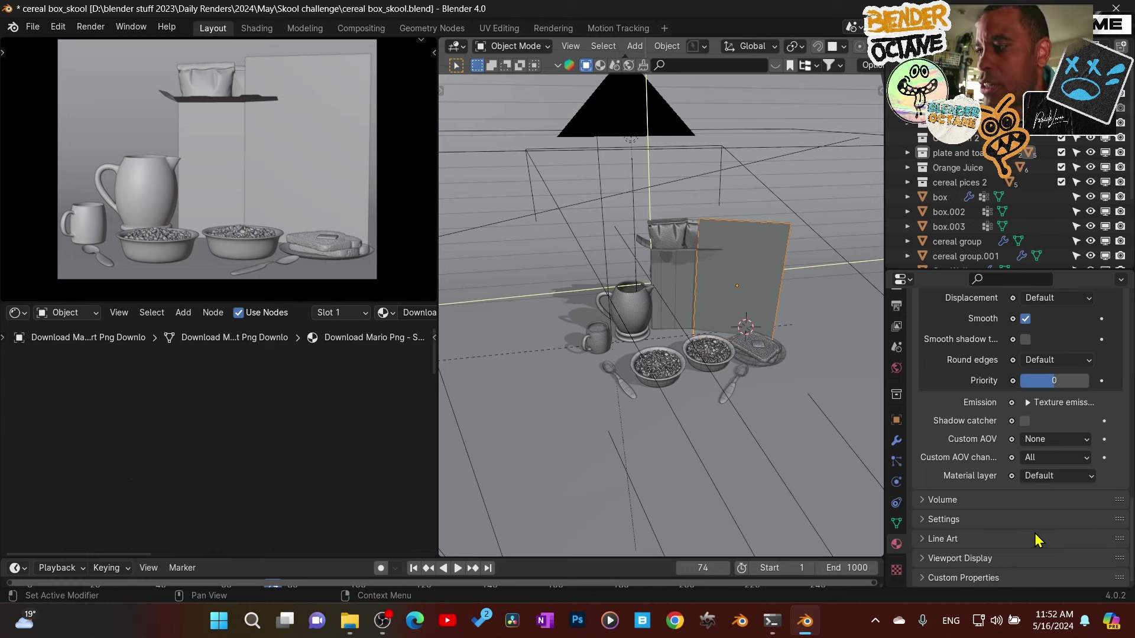
scroll(795, 386, up, 3)
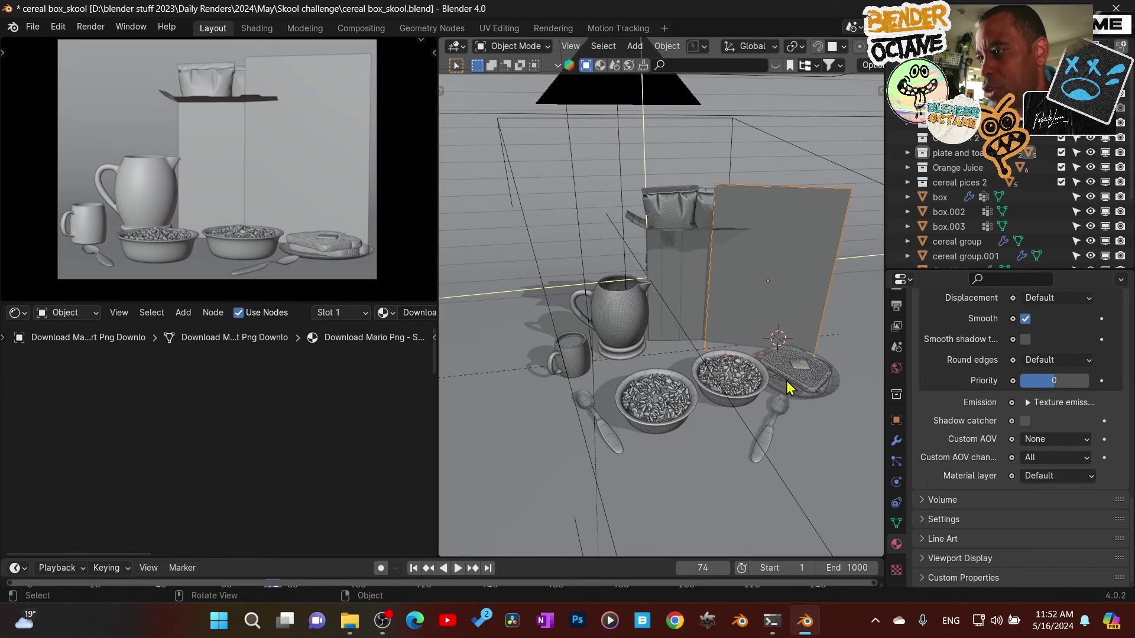
scroll(768, 385, up, 3)
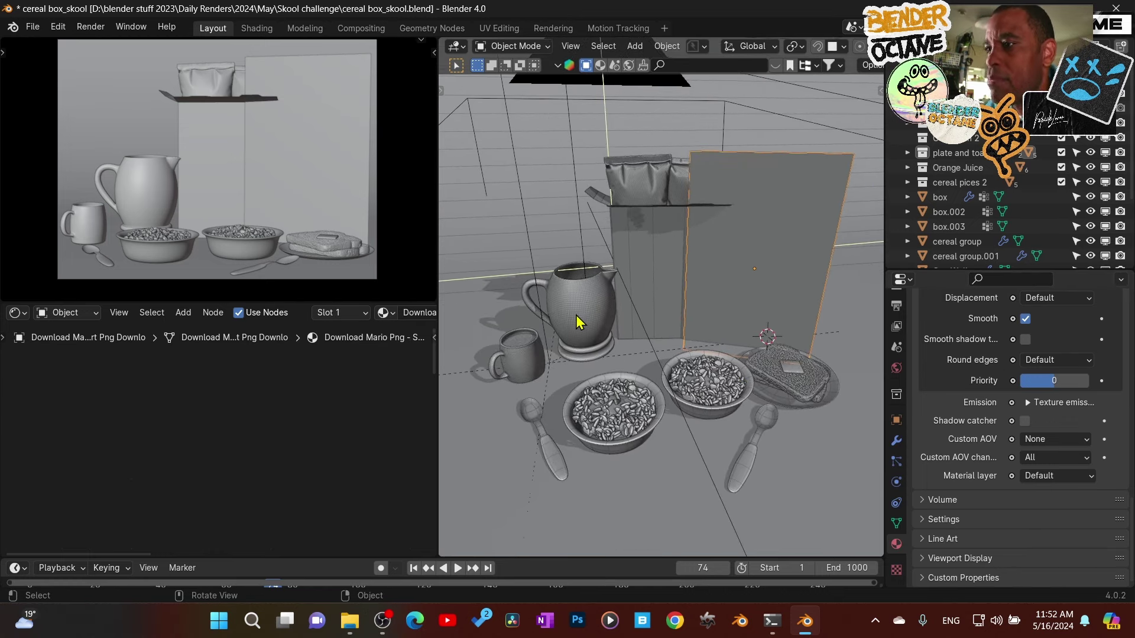
Select the milk pitcher and the small mug beside it to inspect their models
click(585, 319)
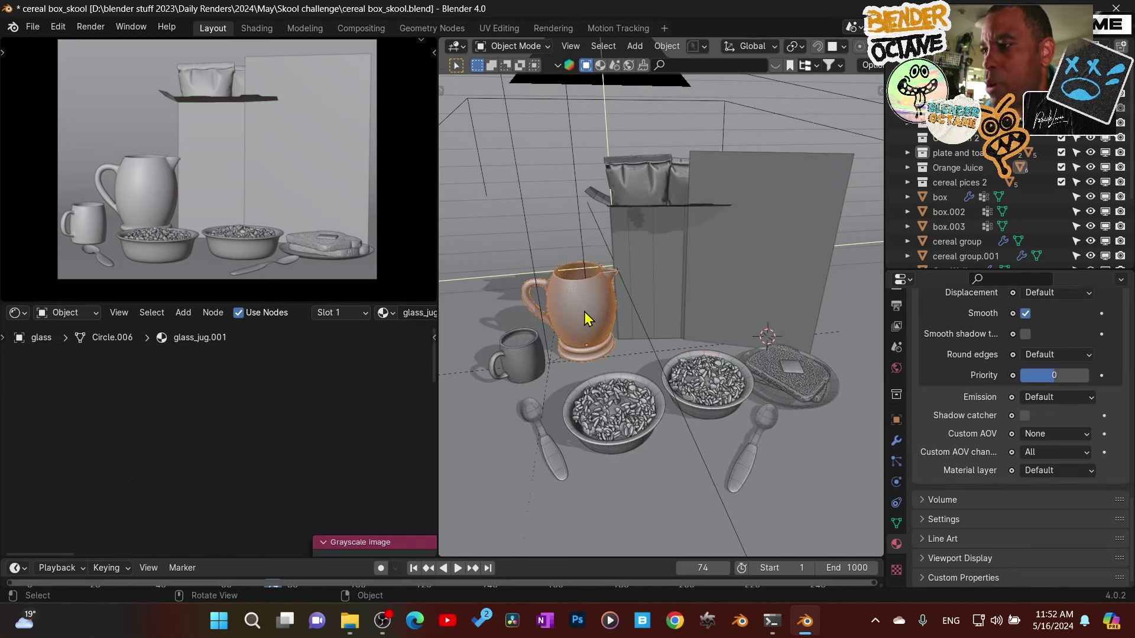
click(543, 364)
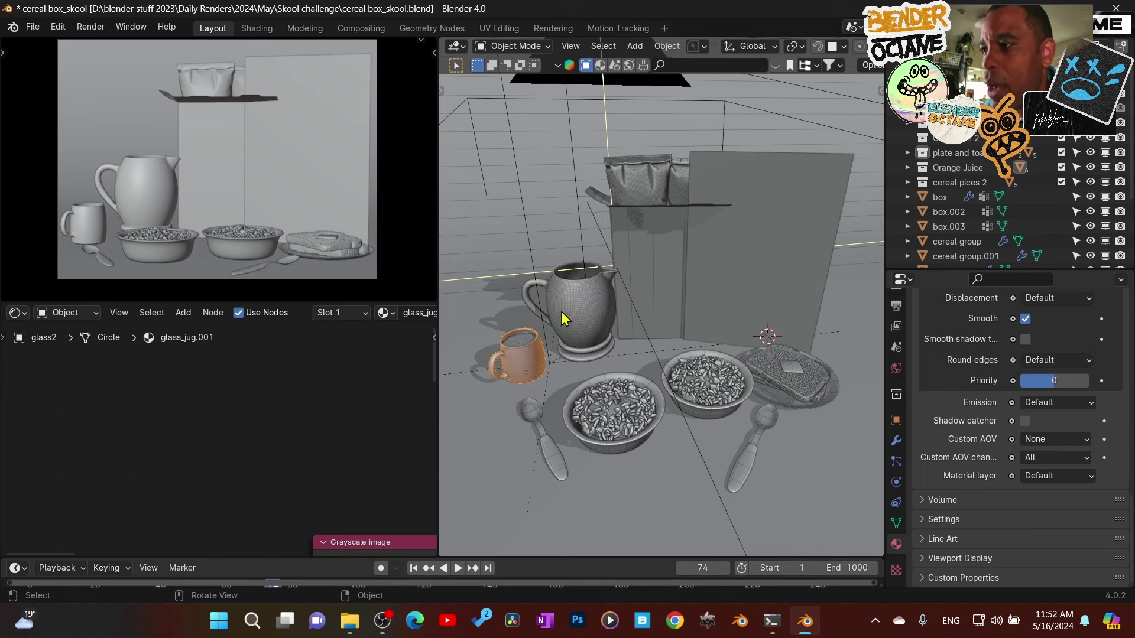
middle_drag(580, 313, 507, 329)
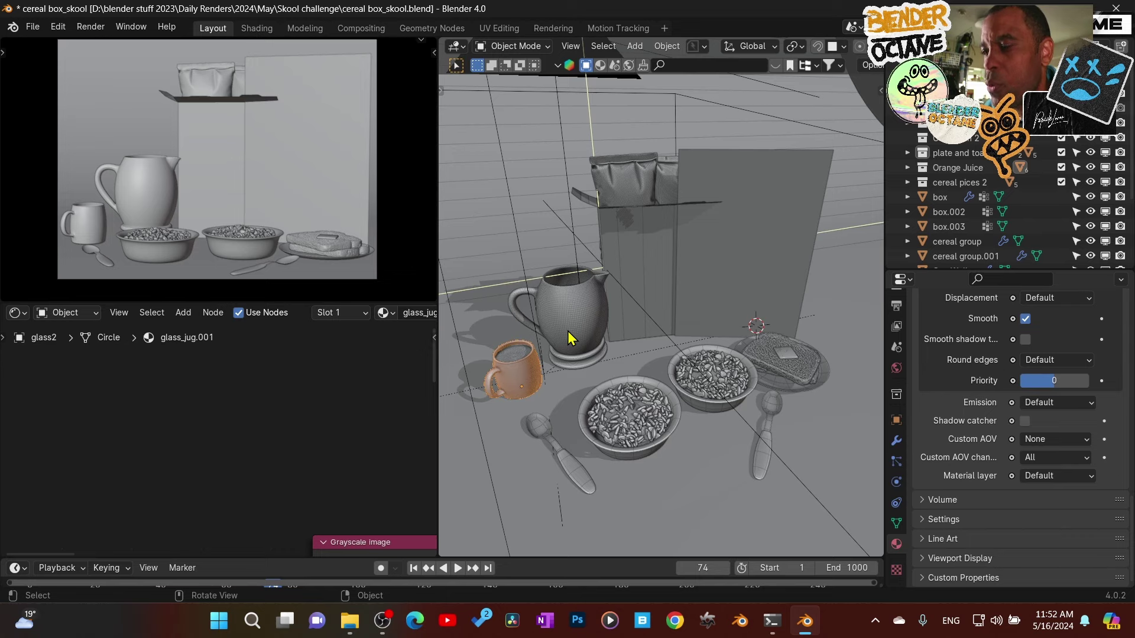
scroll(663, 425, up, 4)
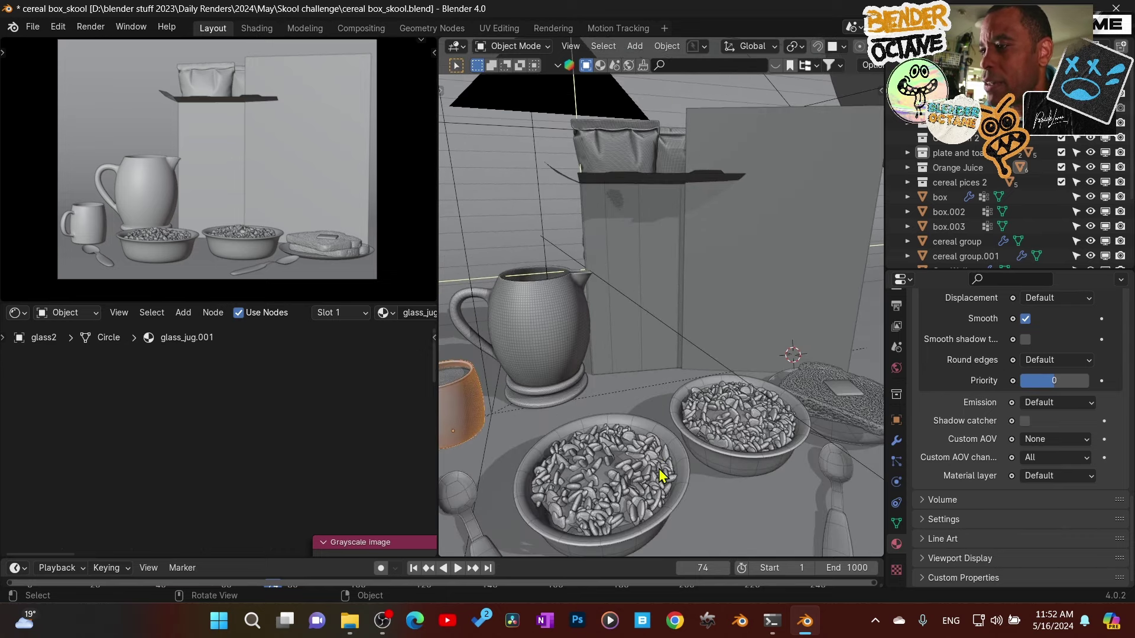
Select each of the two cereal bowls and inspect them from a low side angle
middle_drag(661, 475, 651, 444)
click(631, 509)
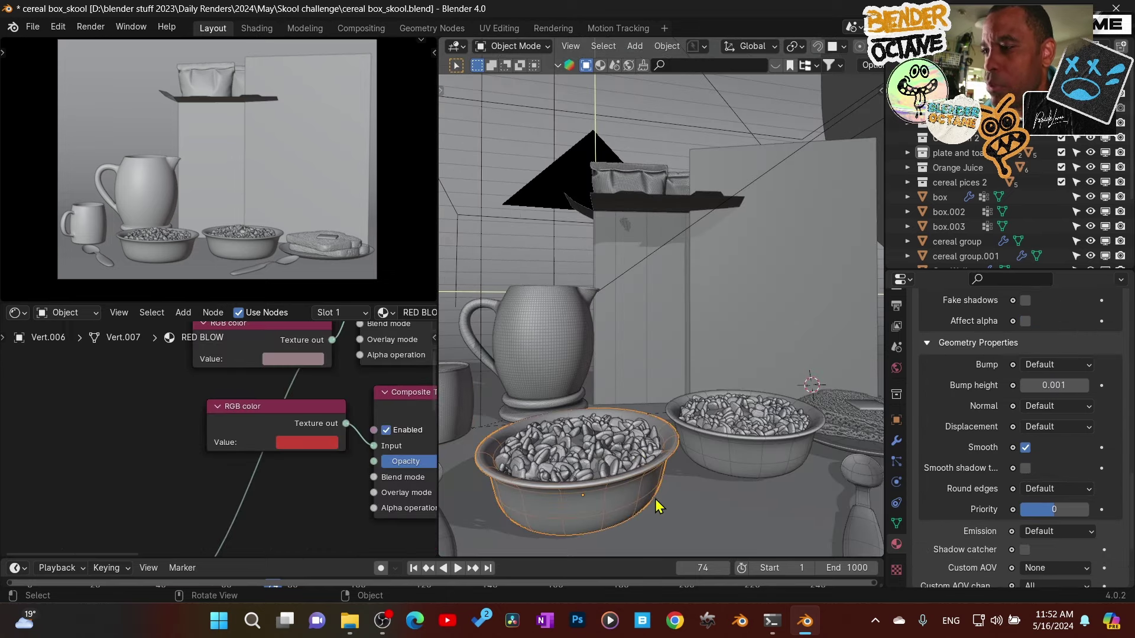
click(780, 476)
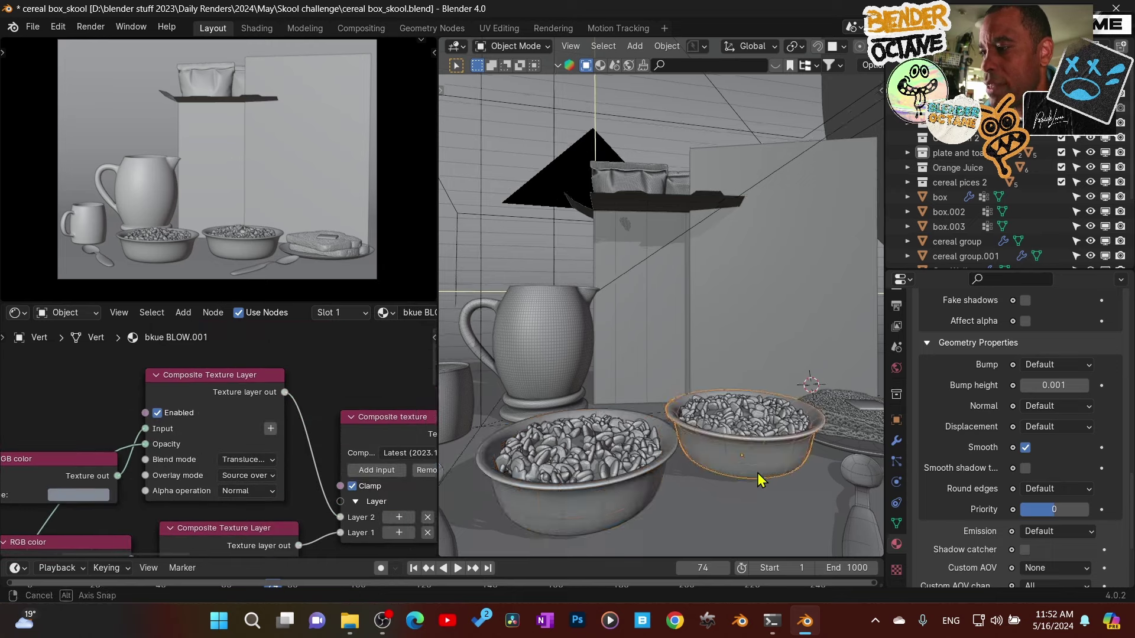
middle_drag(760, 477, 755, 477)
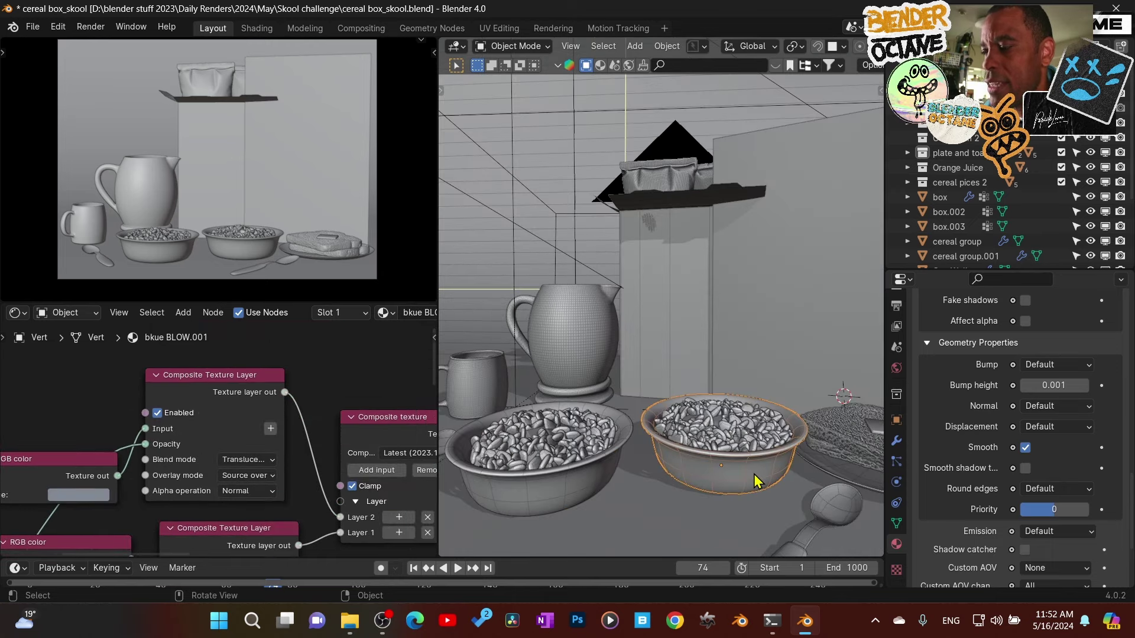
Review the modifier stack of the cereal bowl nearer the toast, collapsing its Solidify settings to show Subdivision
click(896, 441)
scroll(933, 422, up, 5)
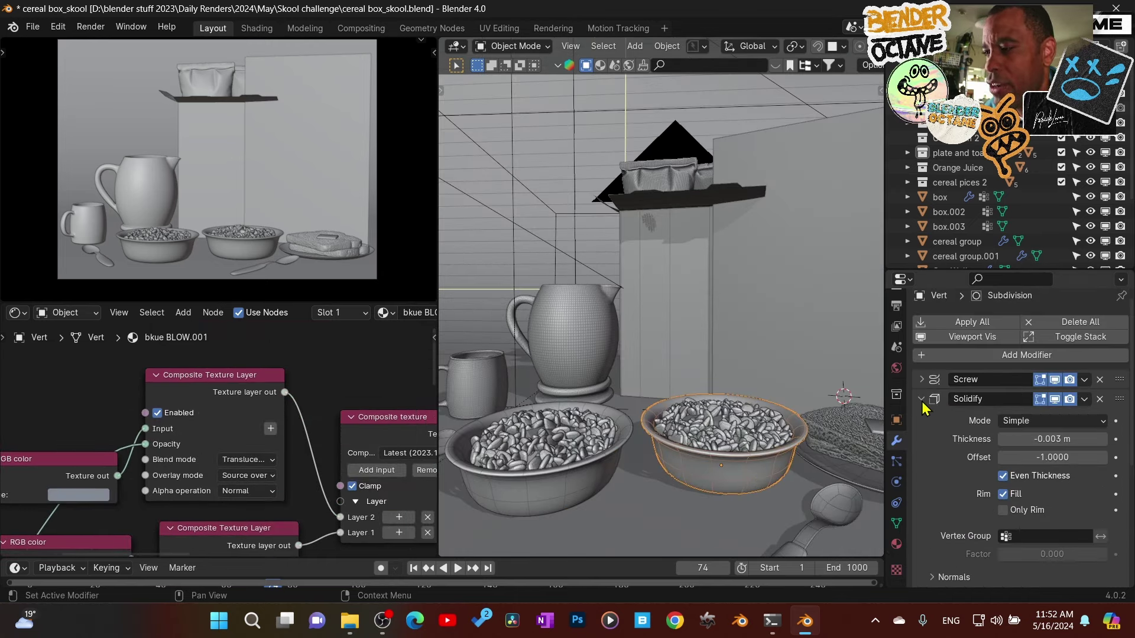
key(ctrl+2)
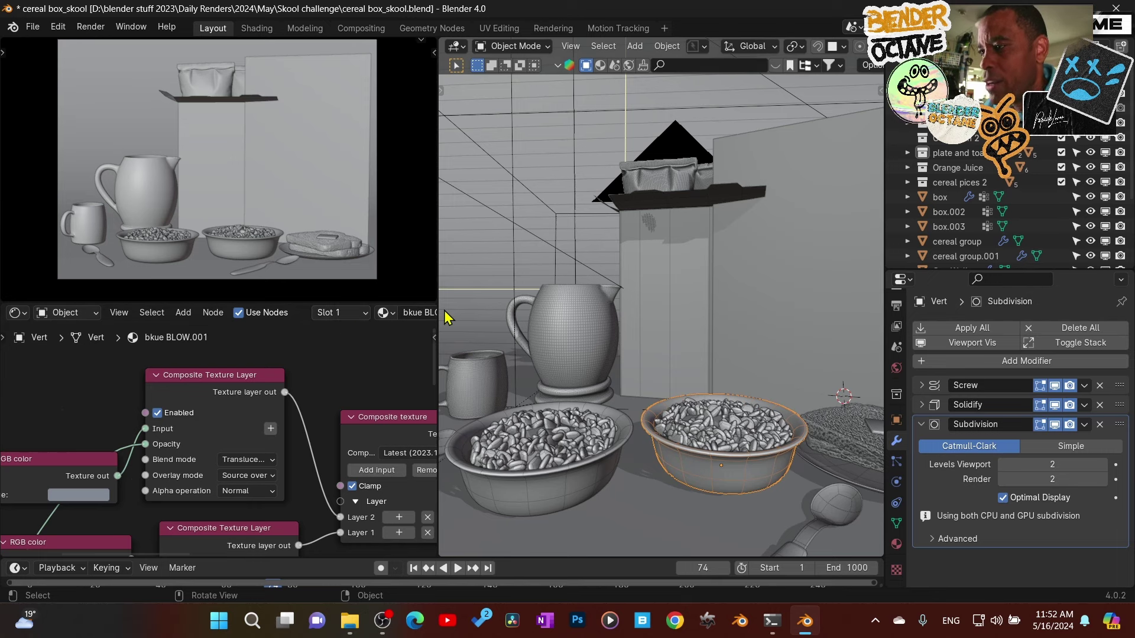
scroll(644, 509, down, 4)
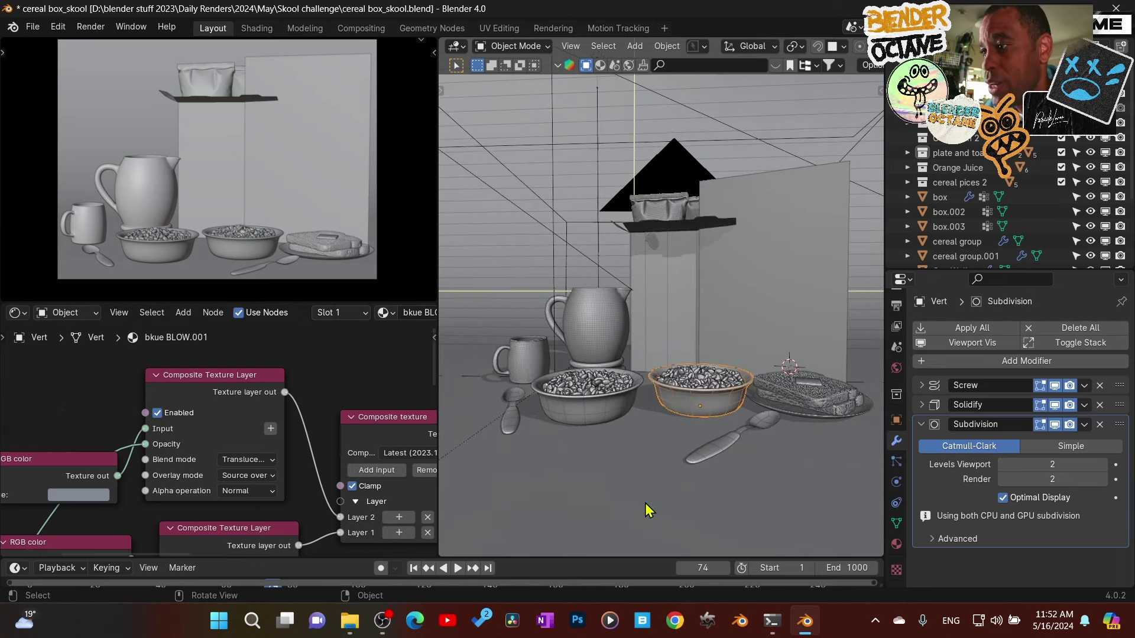
Select the toast plate and the spoon in front of it, inspecting each one's shape and modifiers
middle_drag(792, 437, 736, 452)
click(752, 476)
mouse_move(681, 426)
middle_down()
mouse_move(684, 414)
mouse_move(683, 424)
middle_up()
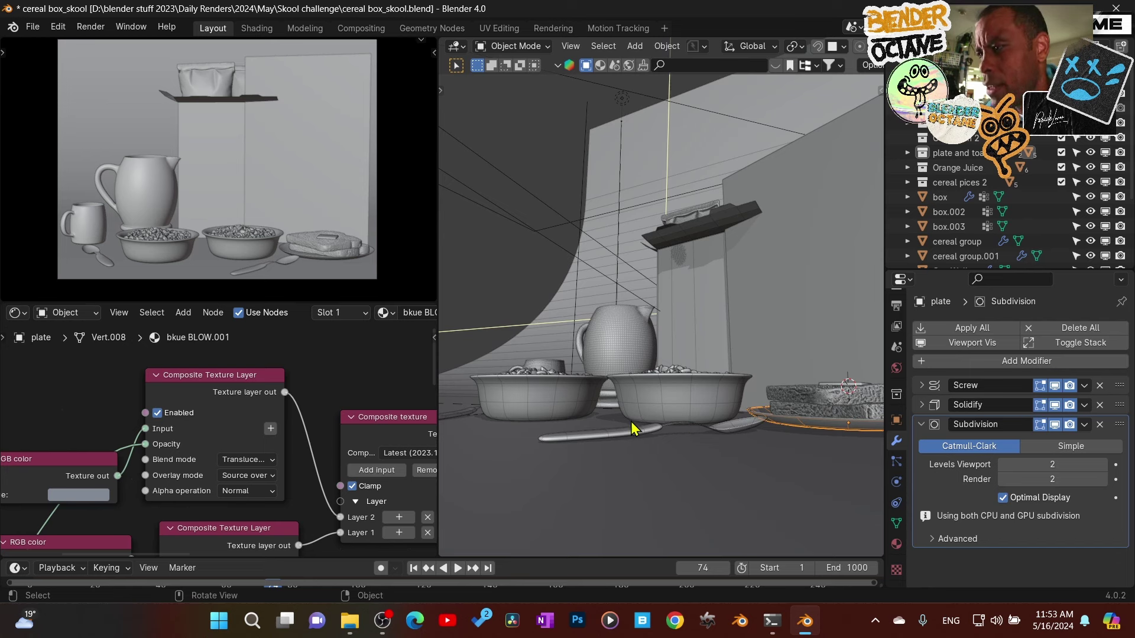
mouse_move(676, 441)
middle_down()
mouse_move(683, 450)
mouse_move(693, 427)
mouse_move(690, 447)
middle_up()
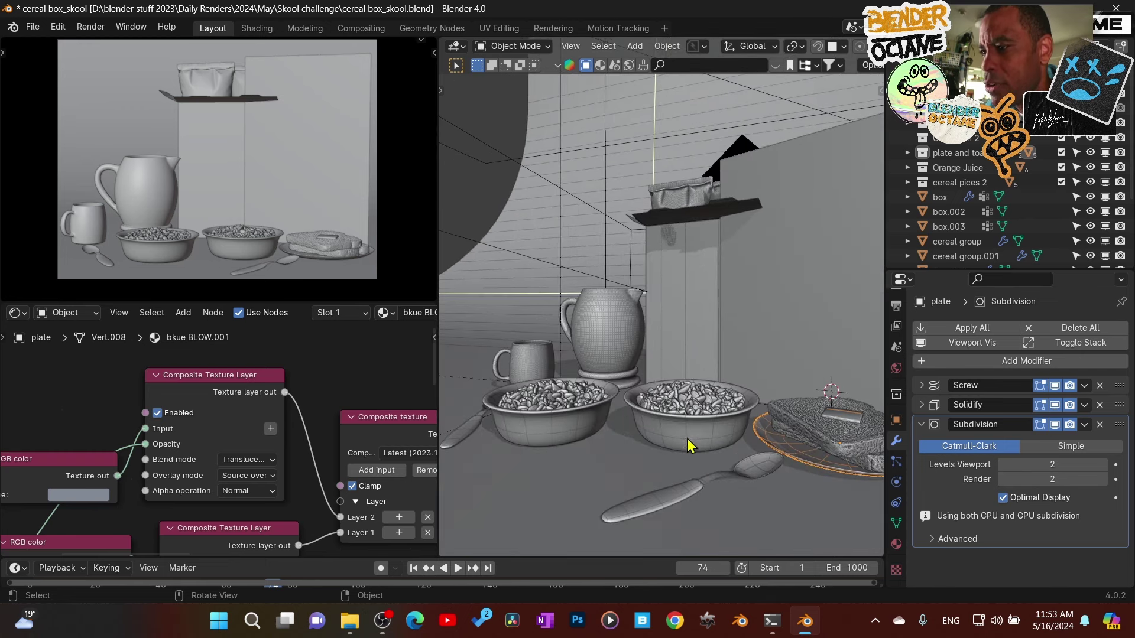
click(700, 491)
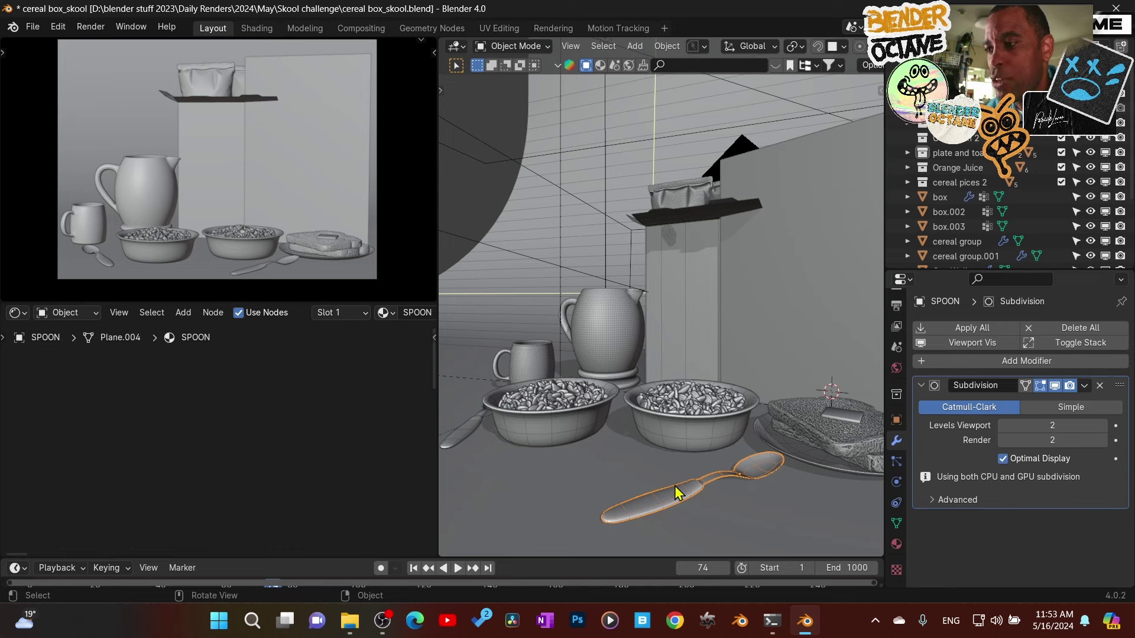
middle_drag(719, 486, 680, 366)
Select the open cereal box and inspect its shape and modifiers from several angles
click(674, 322)
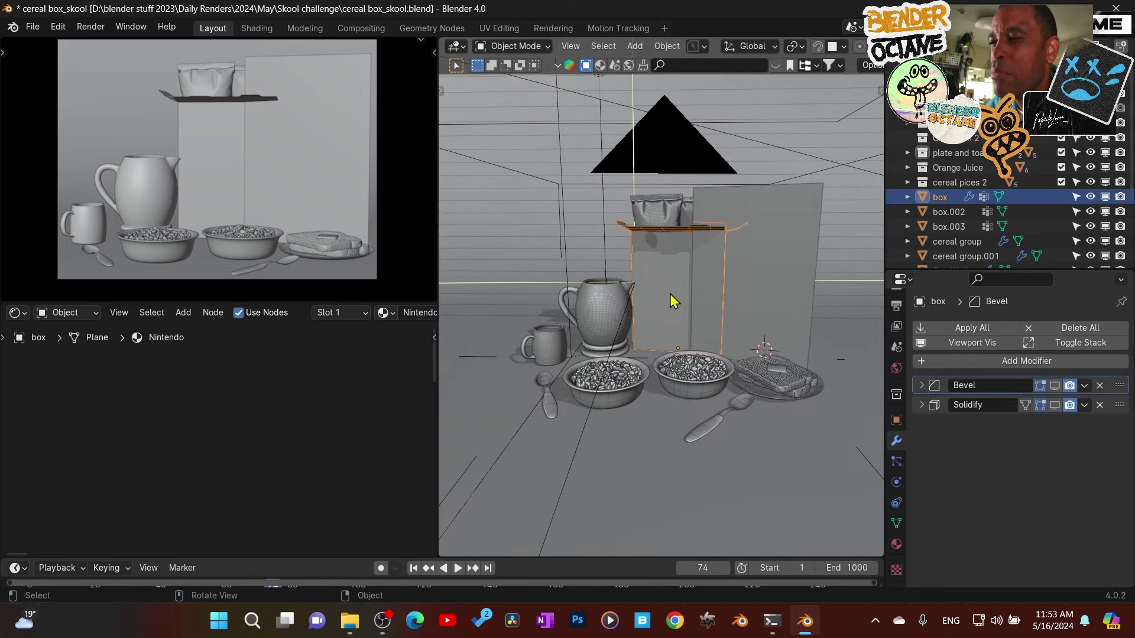
middle_drag(672, 299, 682, 278)
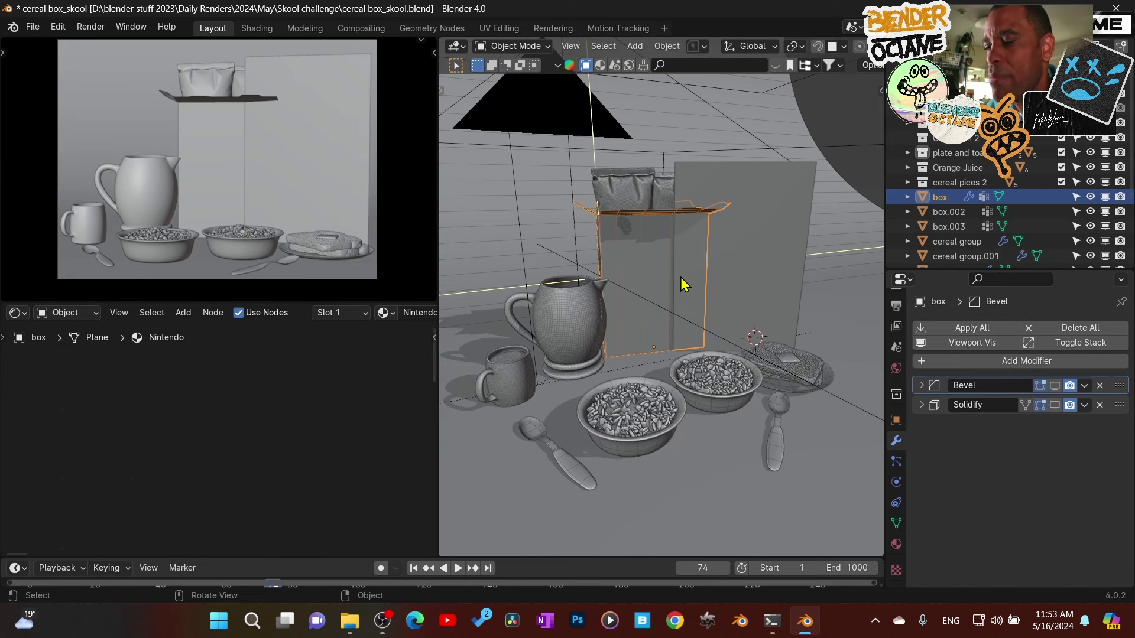
middle_drag(680, 277, 672, 253)
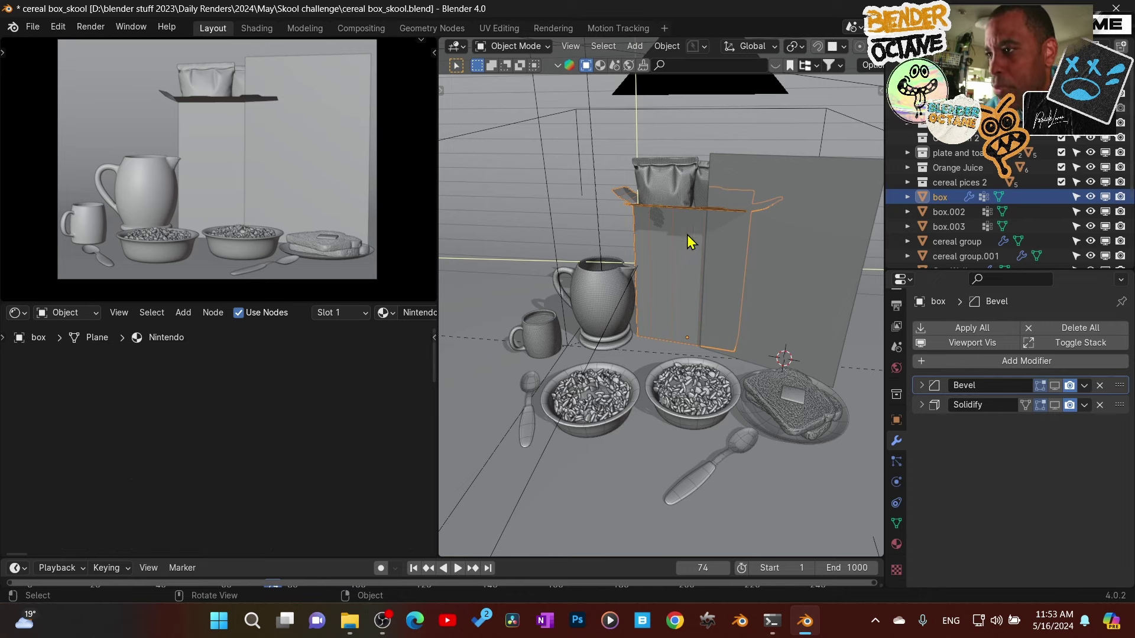
Isolate the cereal bag inside the box, inspect its wrinkled surface from all around, and return to the full scene
middle_drag(687, 236, 593, 258)
click(622, 164)
key(KP_Divide)
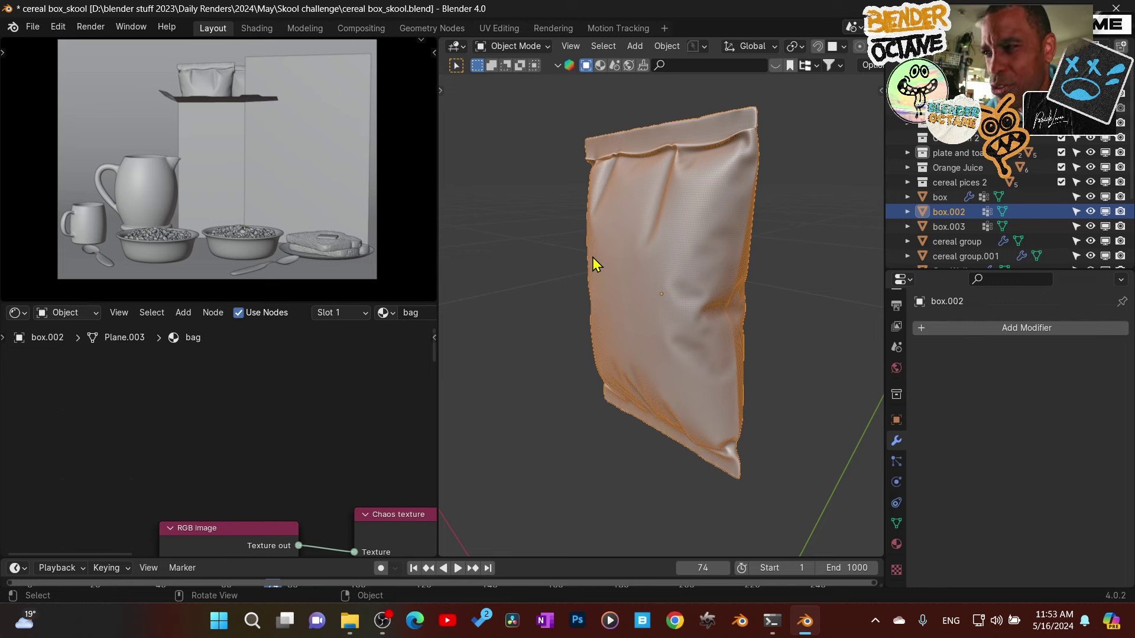
mouse_move(722, 319)
middle_down()
mouse_move(587, 331)
mouse_move(742, 335)
mouse_move(721, 337)
mouse_move(690, 317)
mouse_move(756, 313)
mouse_move(671, 318)
mouse_move(712, 333)
middle_up()
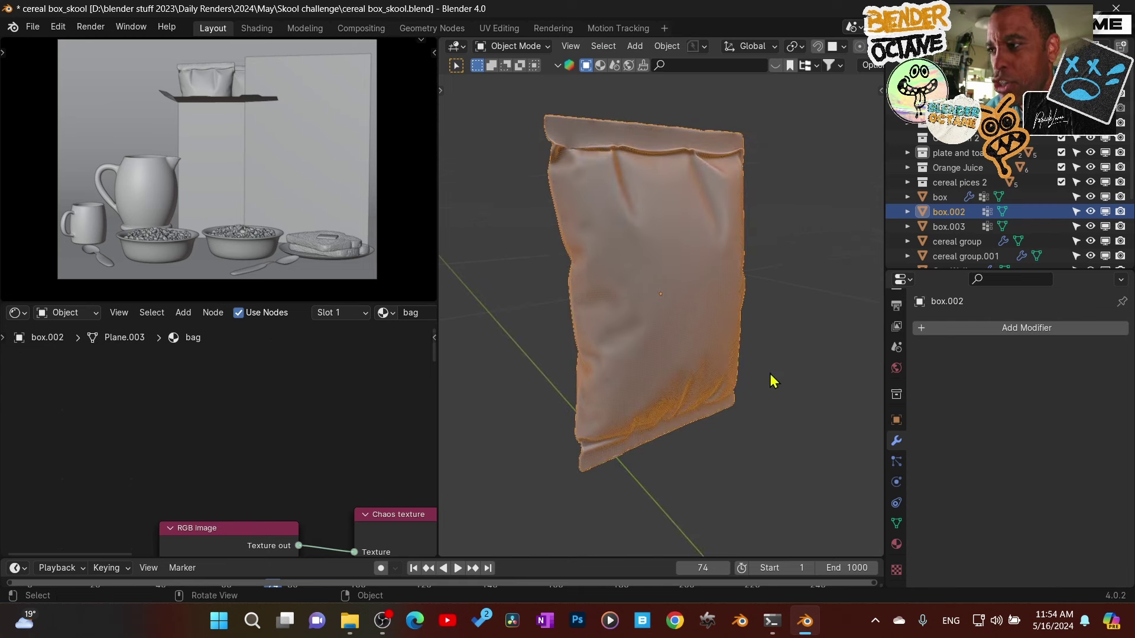
middle_drag(686, 370, 662, 363)
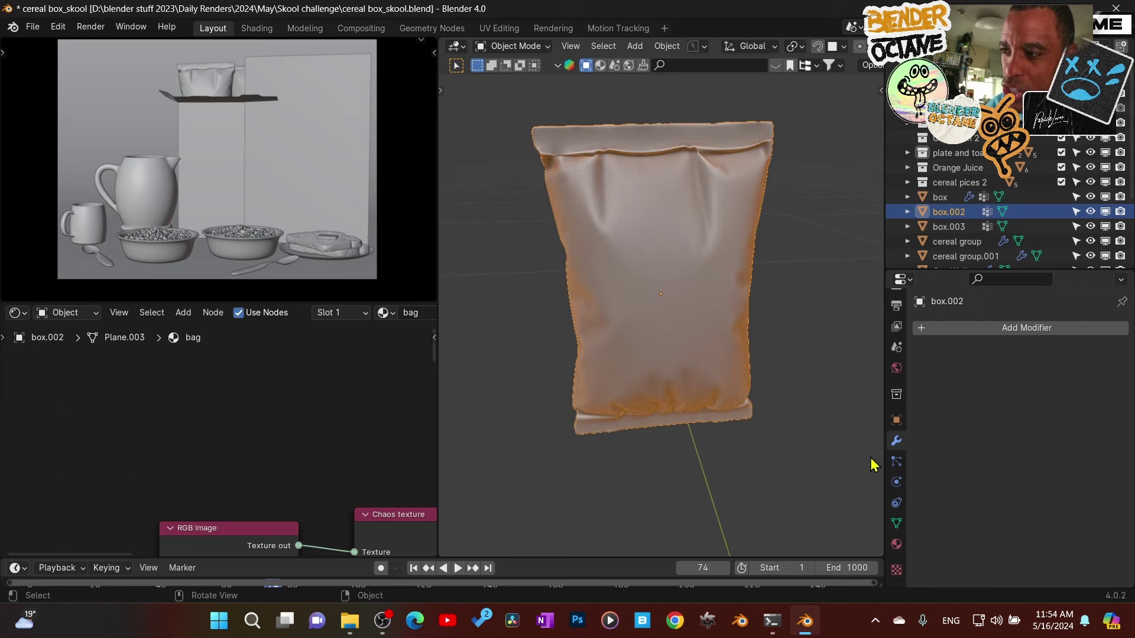
middle_drag(729, 354, 647, 331)
key(KP_Divide)
scroll(648, 344, down, 5)
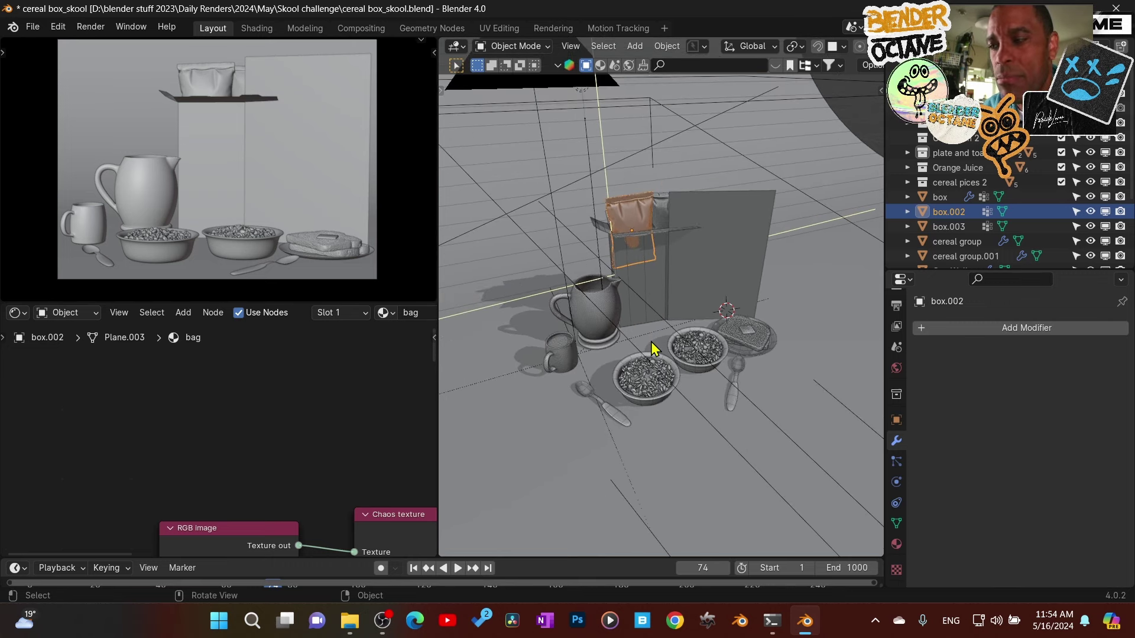
Inspect the breakfast arrangement up close and beyond the camera framing, and return the preview to the camera view
scroll(651, 349, up, 2)
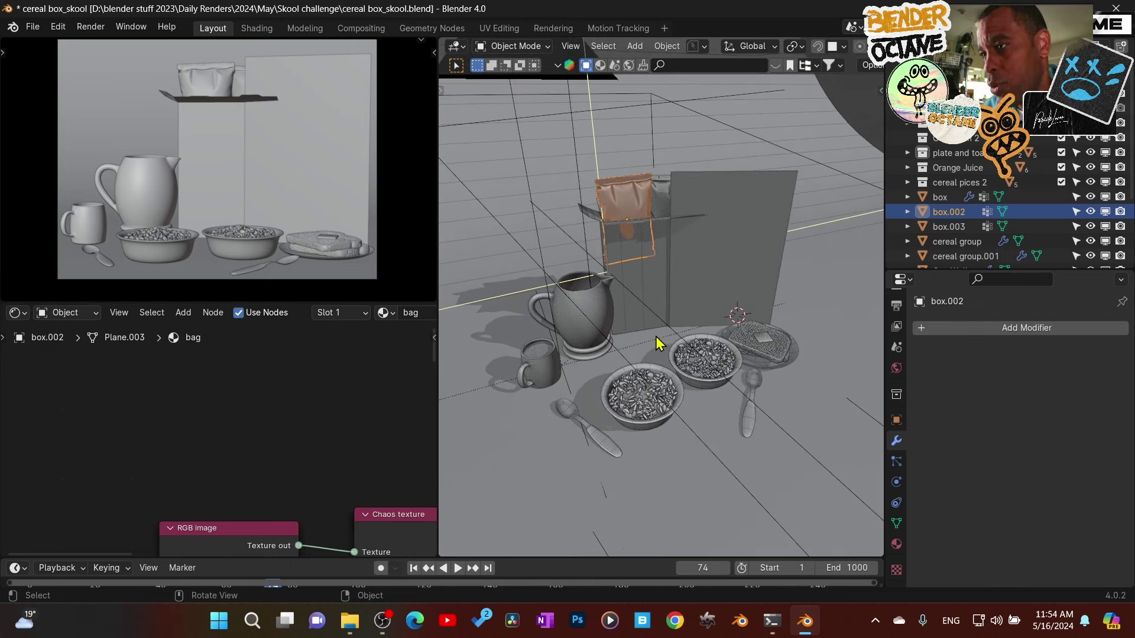
middle_drag(682, 344, 676, 341)
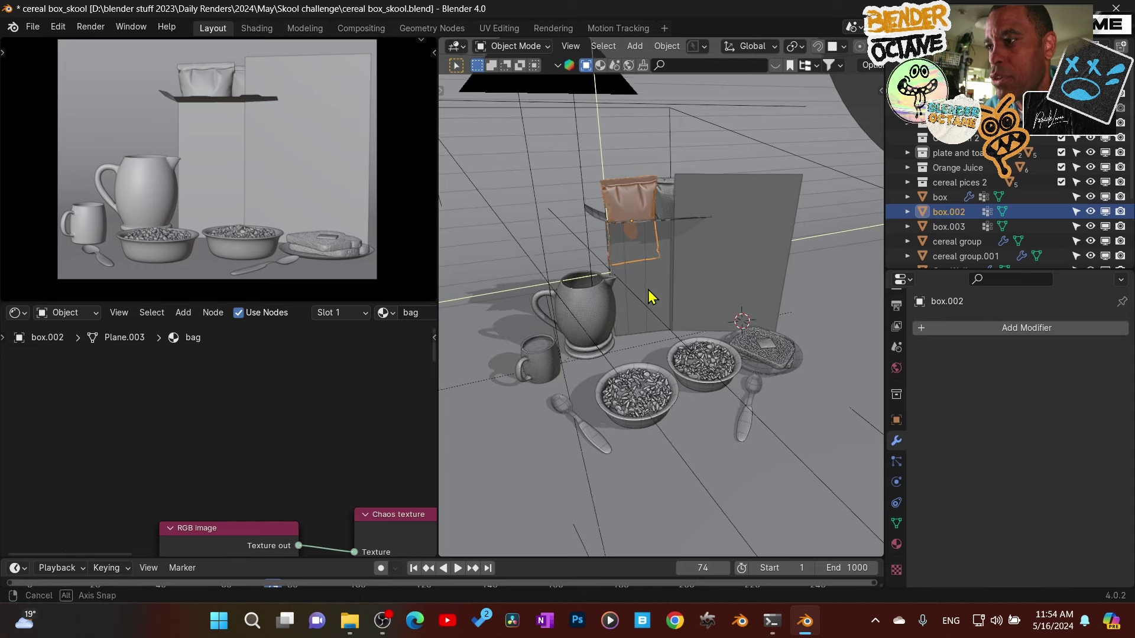
scroll(650, 289, up, 3)
mouse_move(650, 287)
middle_down()
mouse_move(661, 298)
mouse_move(646, 286)
middle_up()
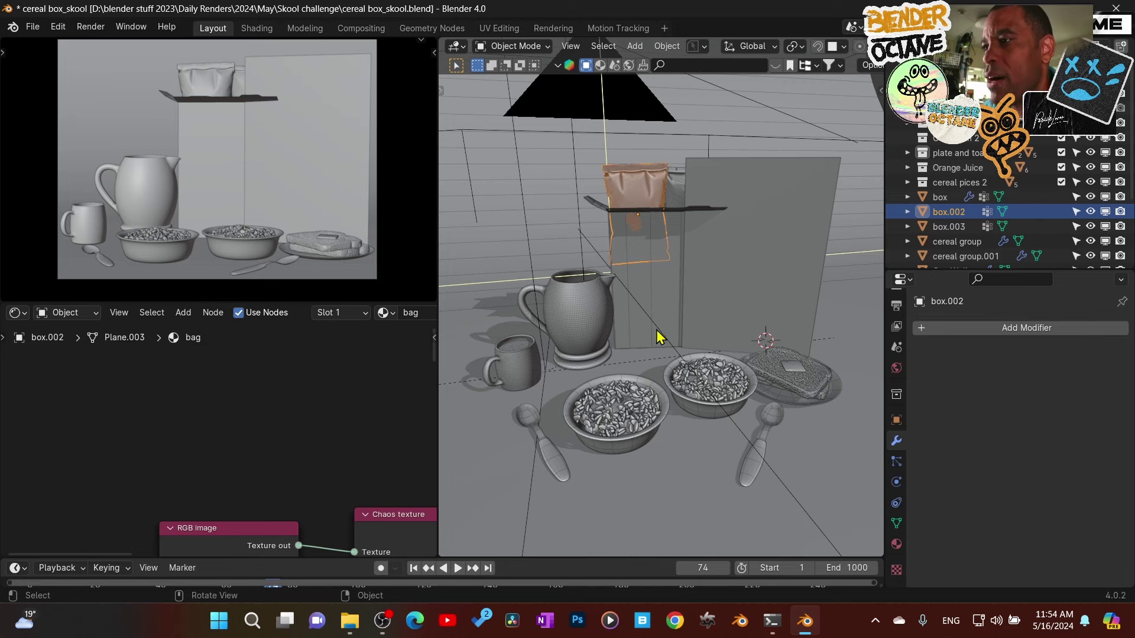
middle_drag(658, 337, 679, 307)
scroll(677, 299, up, 6)
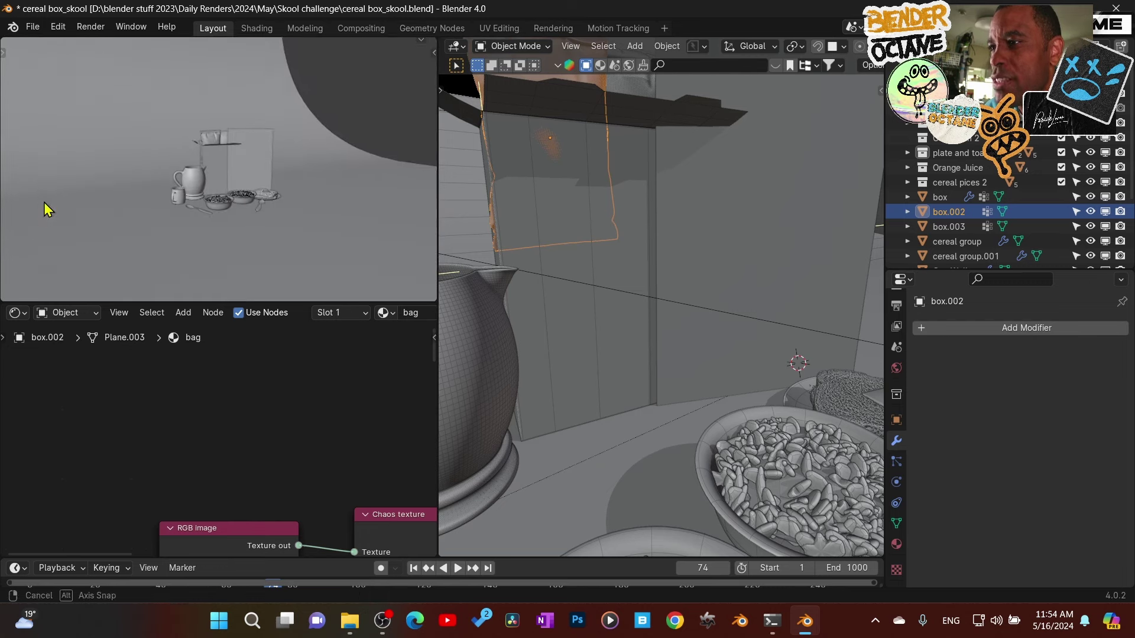
middle_drag(494, 214, 514, 215)
middle_drag(725, 267, 686, 326)
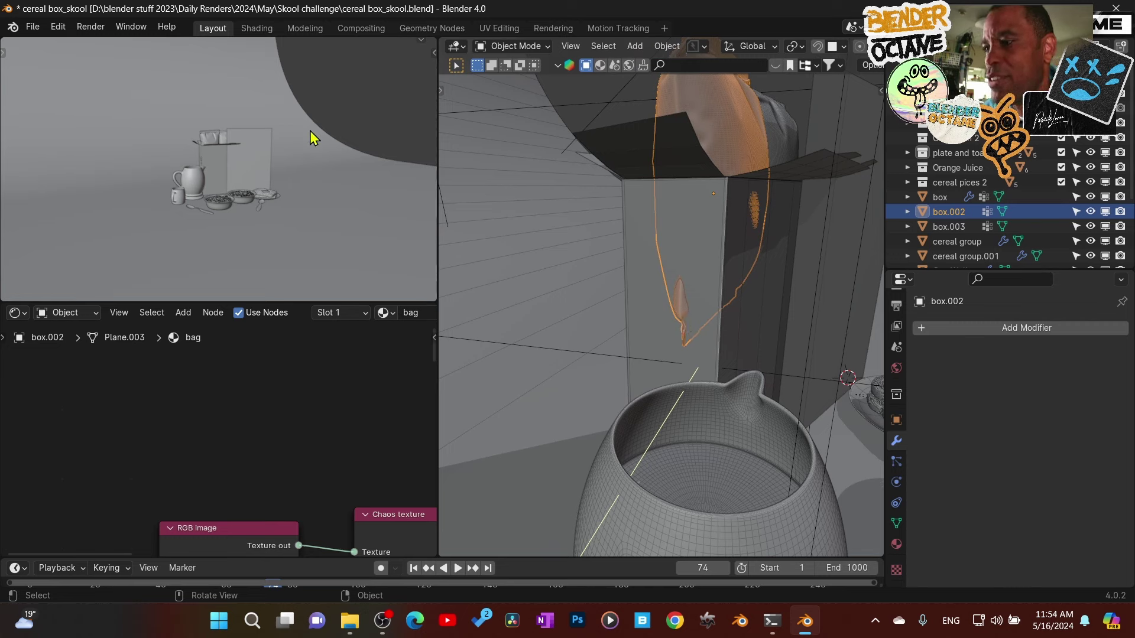
key(KP_0)
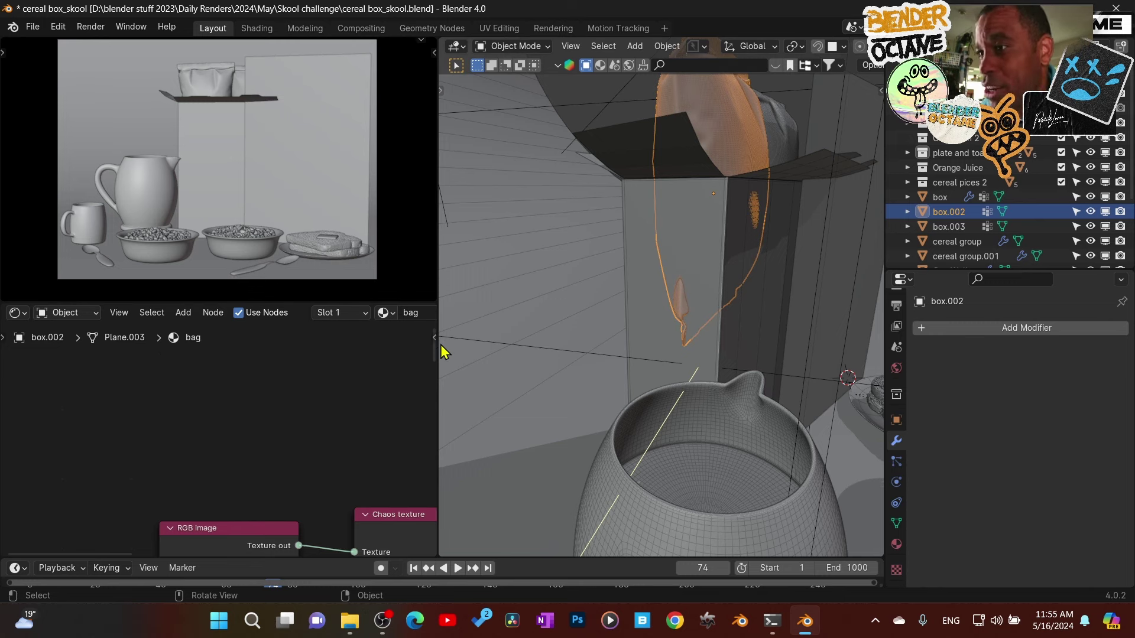
Examine the open box and breakfast props from the pitcher's side and from a wider front angle
middle_drag(854, 443, 874, 433)
scroll(818, 397, down, 3)
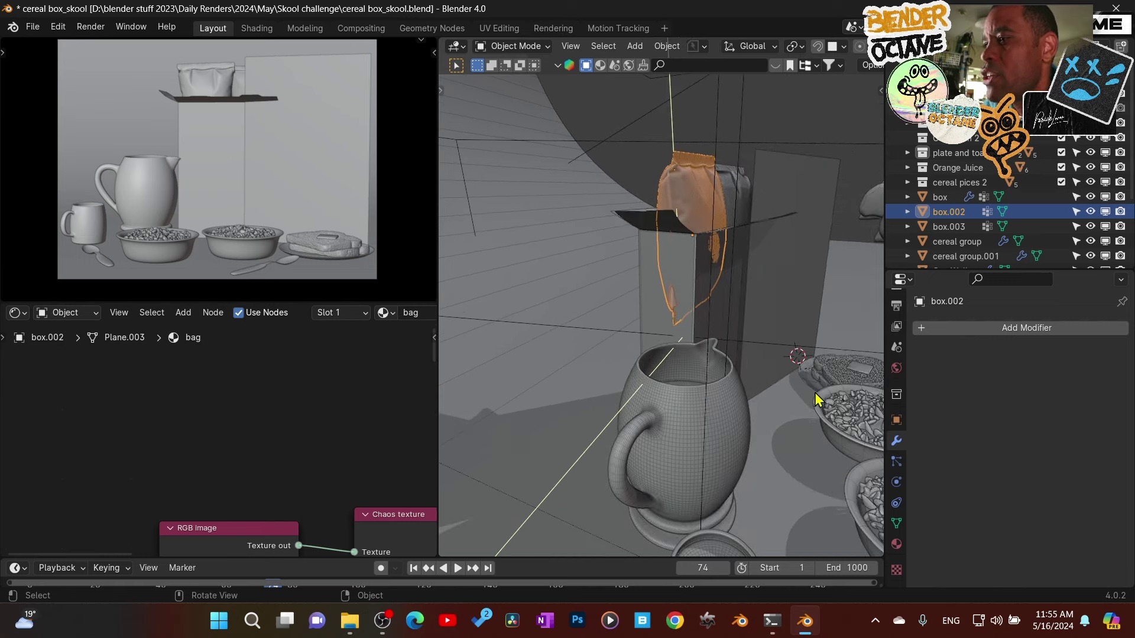
middle_drag(746, 322, 740, 327)
scroll(742, 333, down, 4)
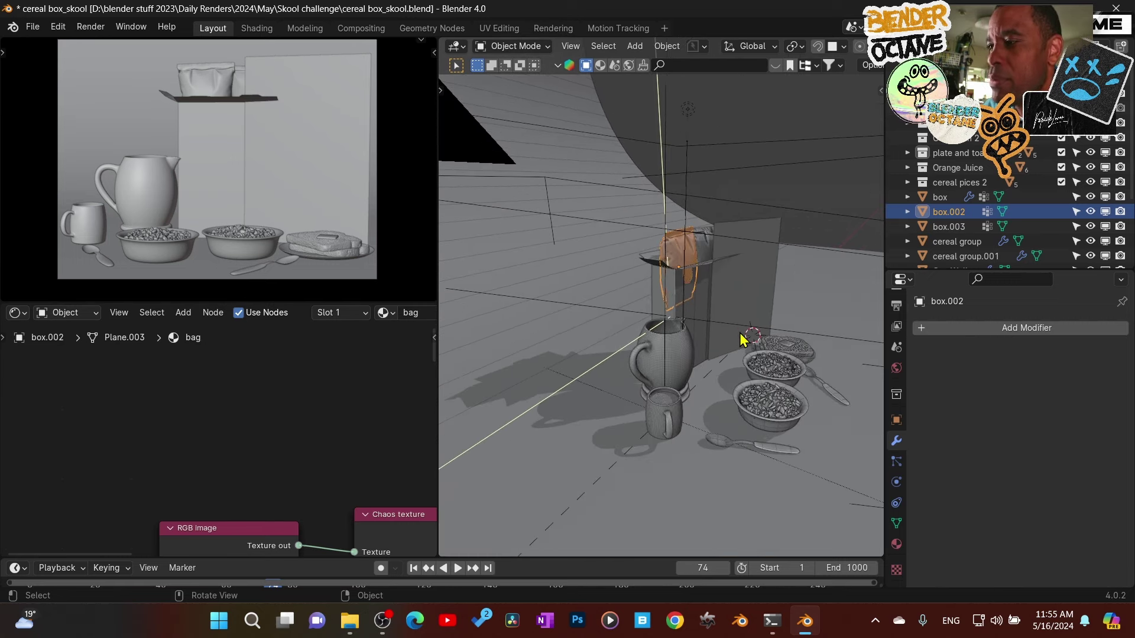
middle_drag(736, 374, 695, 430)
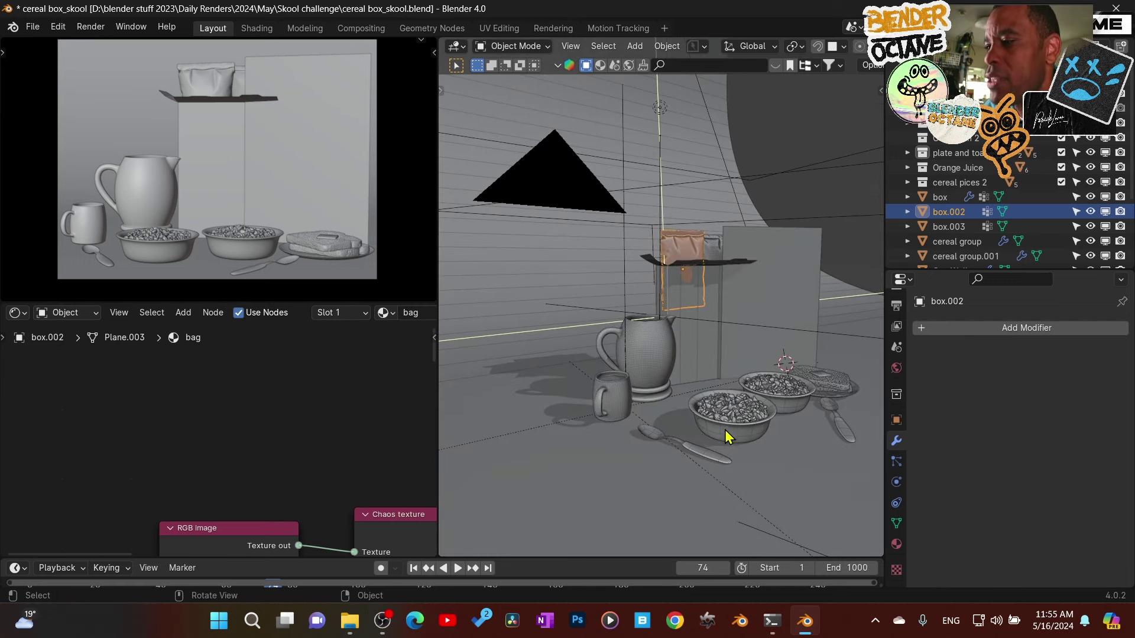
Inspect the Nintendo box material's node graph enlarged, shift its RGB image node slightly left, and restore the split layout
middle_drag(765, 425, 750, 405)
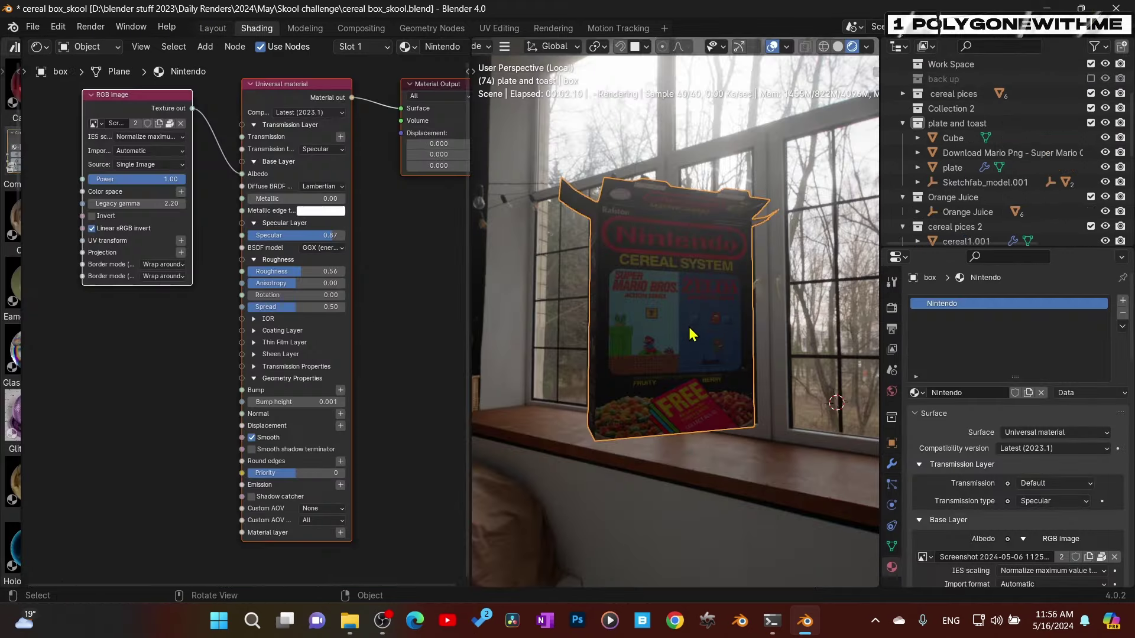
mouse_move(689, 329)
middle_down()
mouse_move(710, 335)
mouse_move(525, 322)
middle_up()
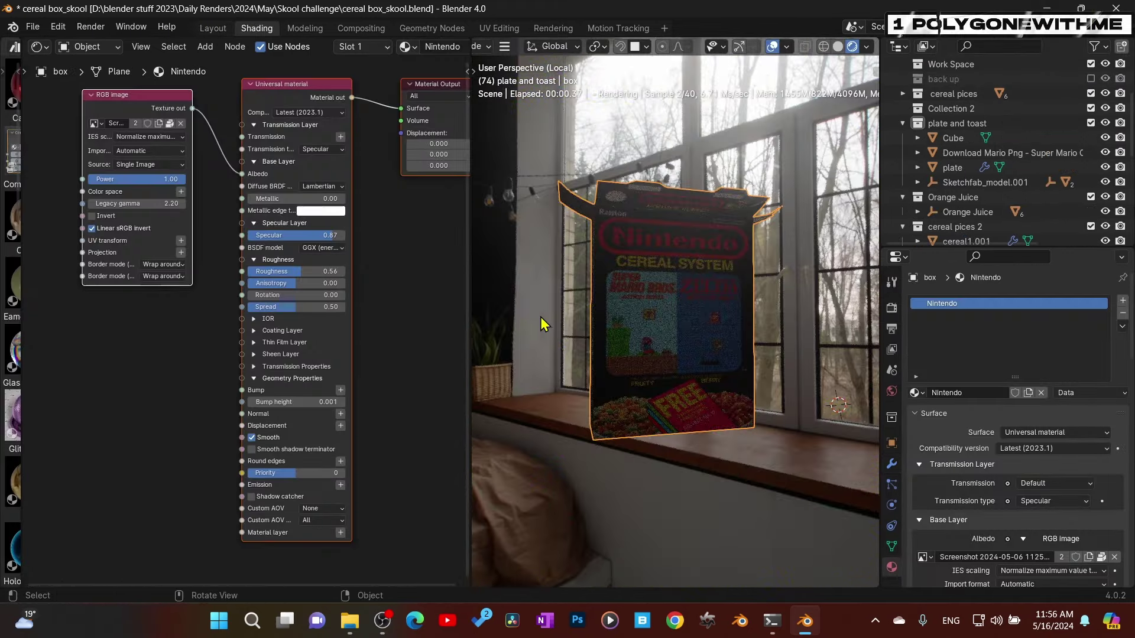
click(397, 251)
key(ctrl+space)
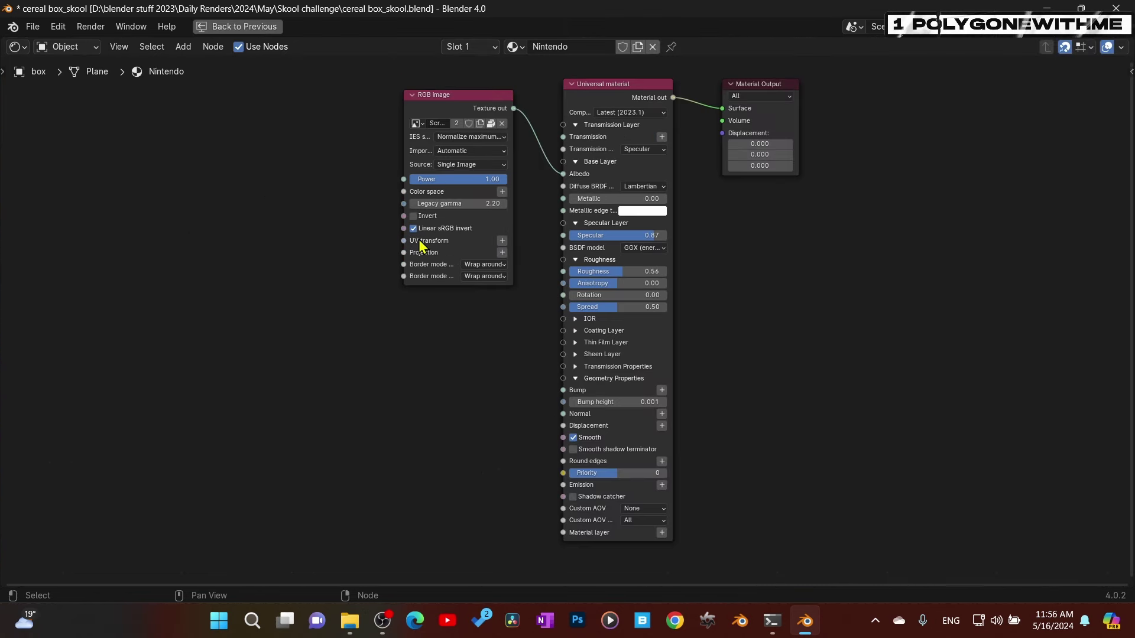
click(461, 109)
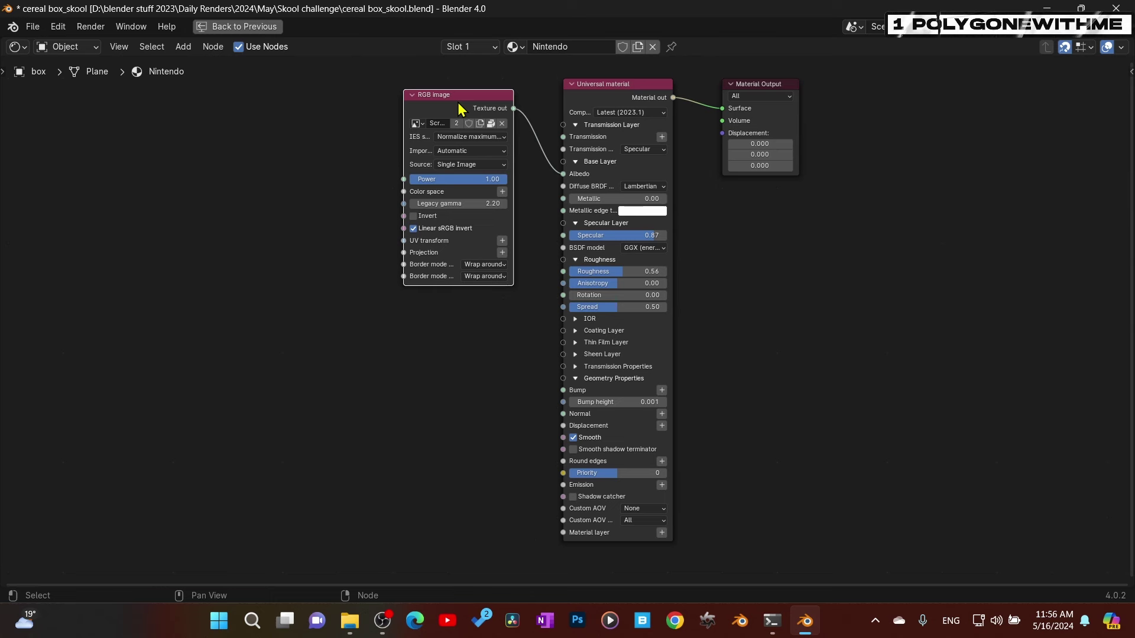
key(g)
click(413, 109)
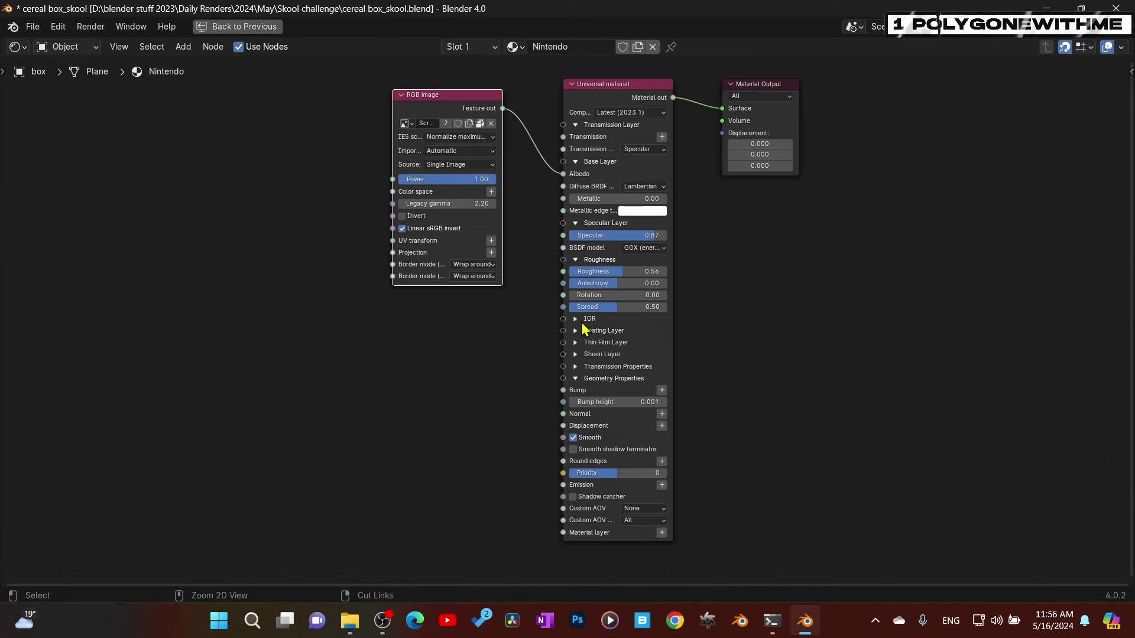
key(ctrl+space)
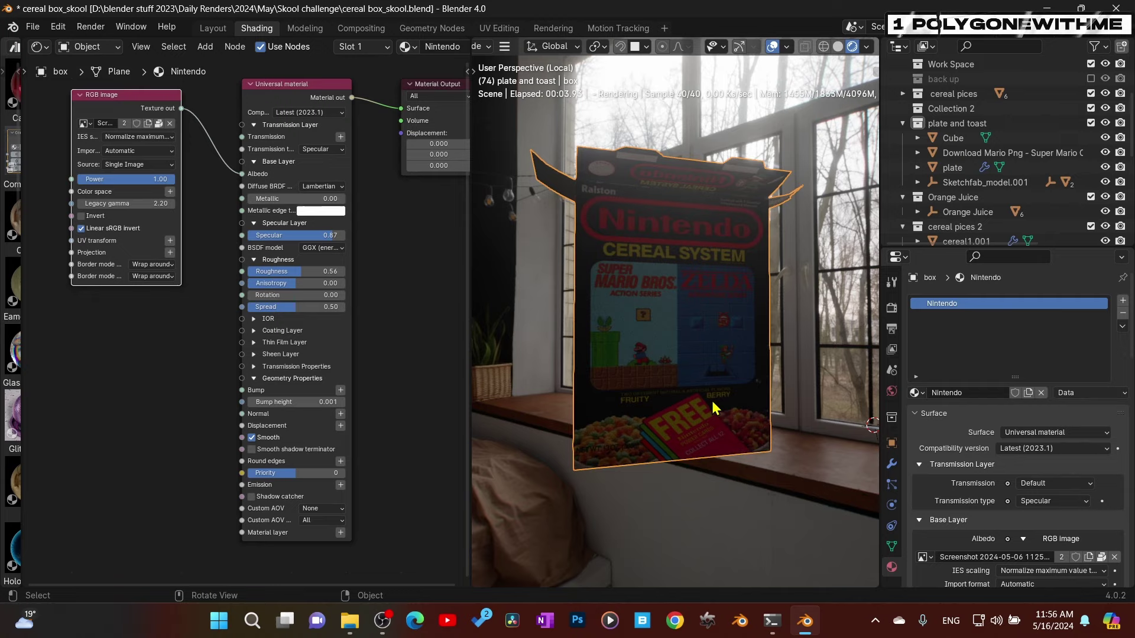
Try an exposure of 3.20 in the Octane preview imager on the cereal box, and set it back to 1.90
middle_drag(711, 398, 704, 323)
middle_drag(703, 324, 695, 295)
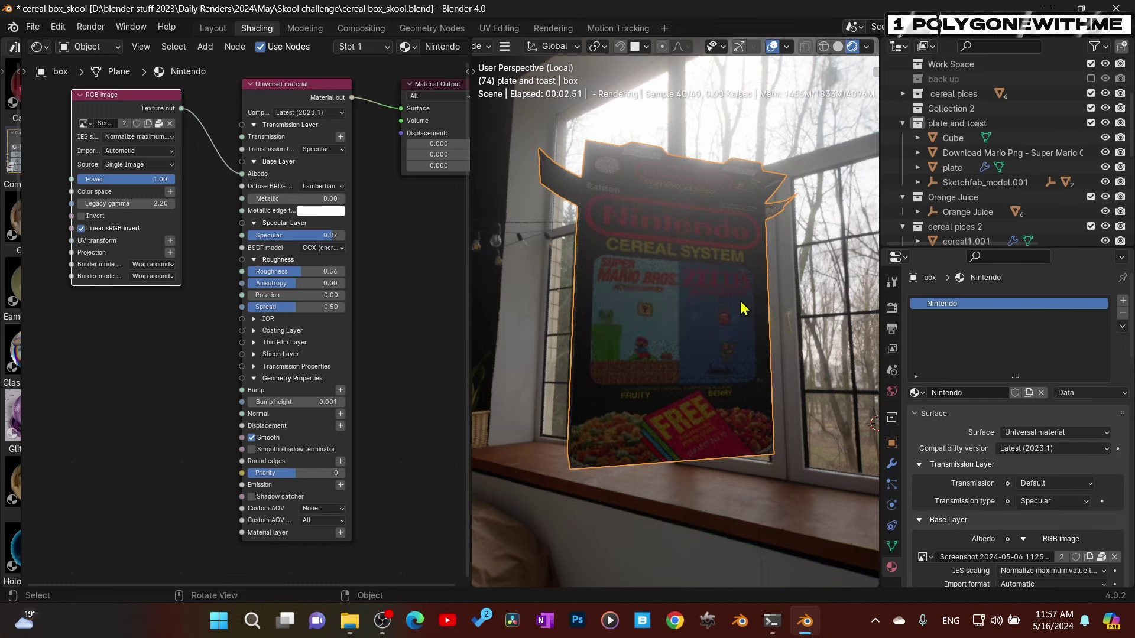
key(n)
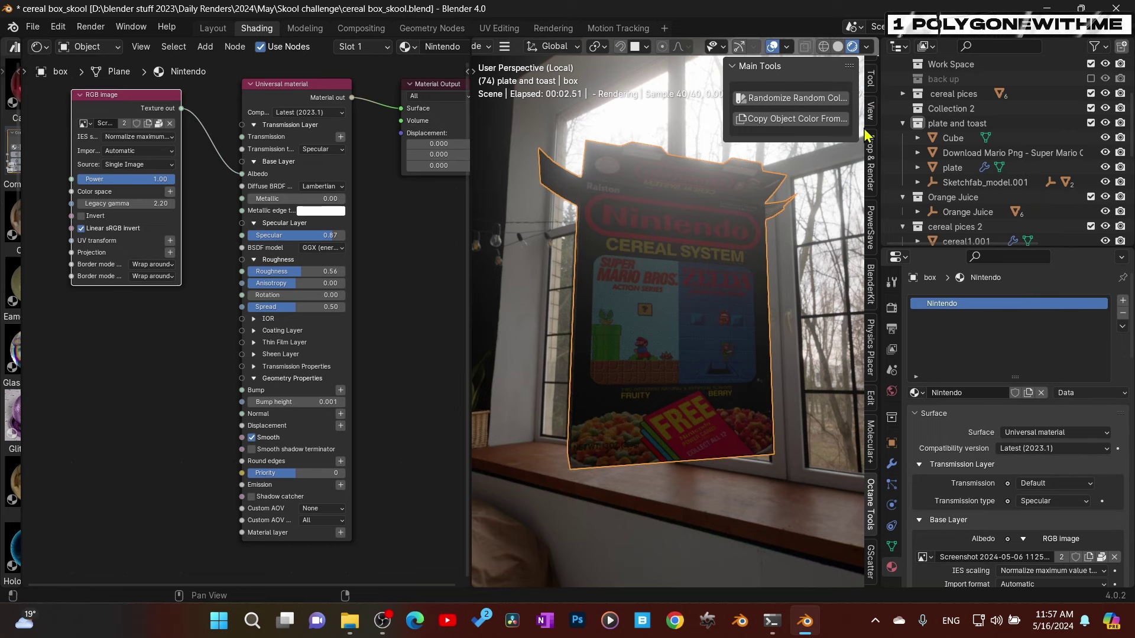
scroll(871, 167, up, 3)
click(870, 80)
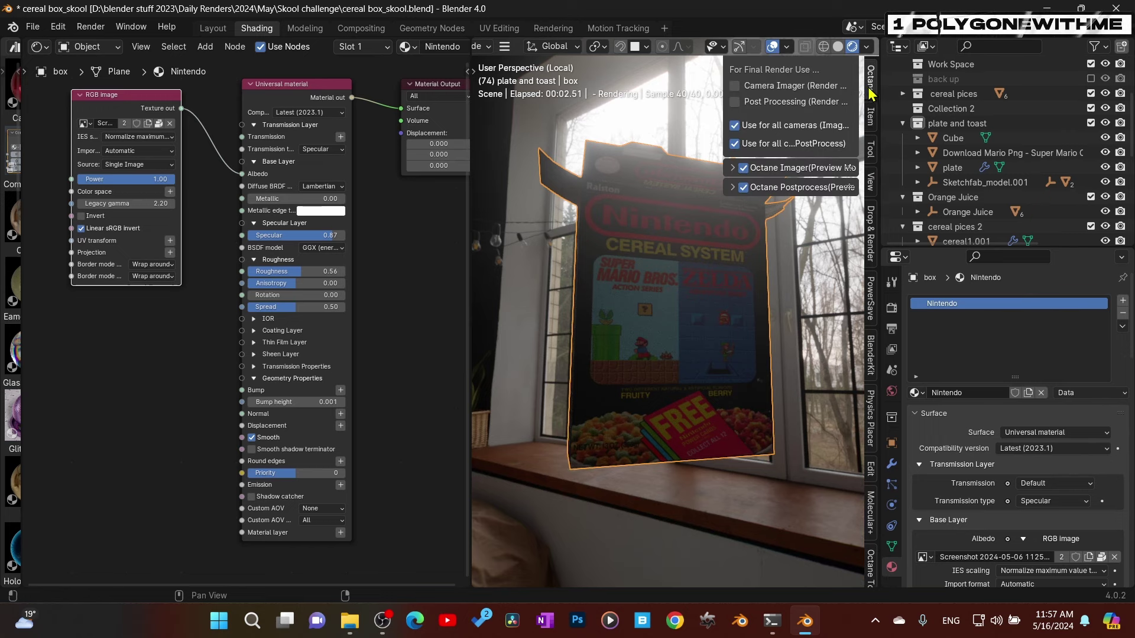
click(733, 168)
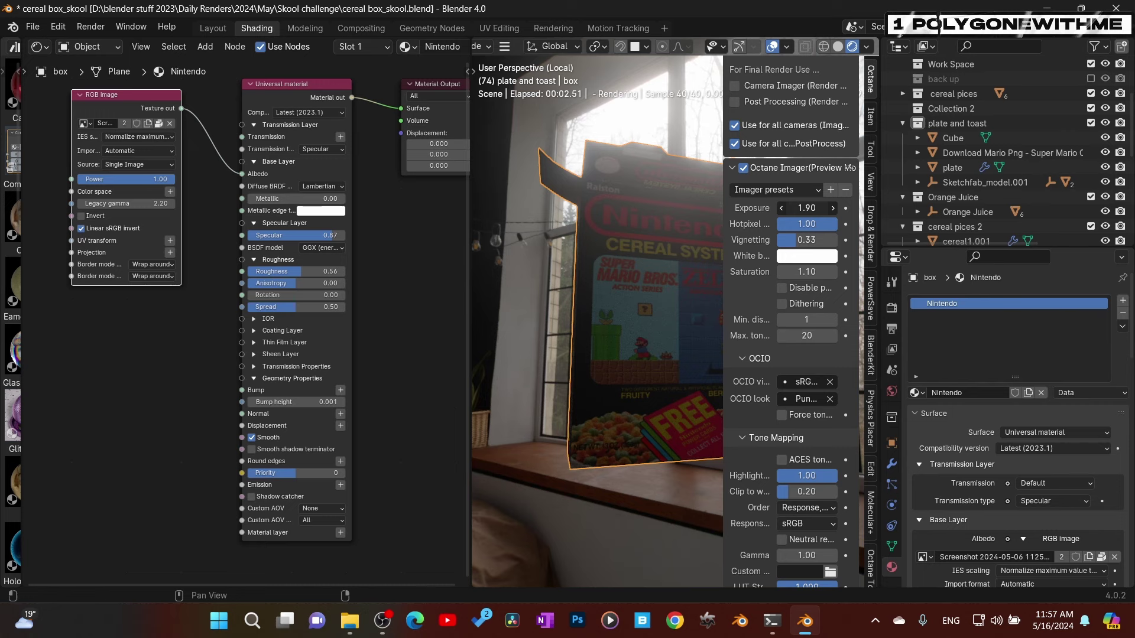
drag(807, 208, 820, 208)
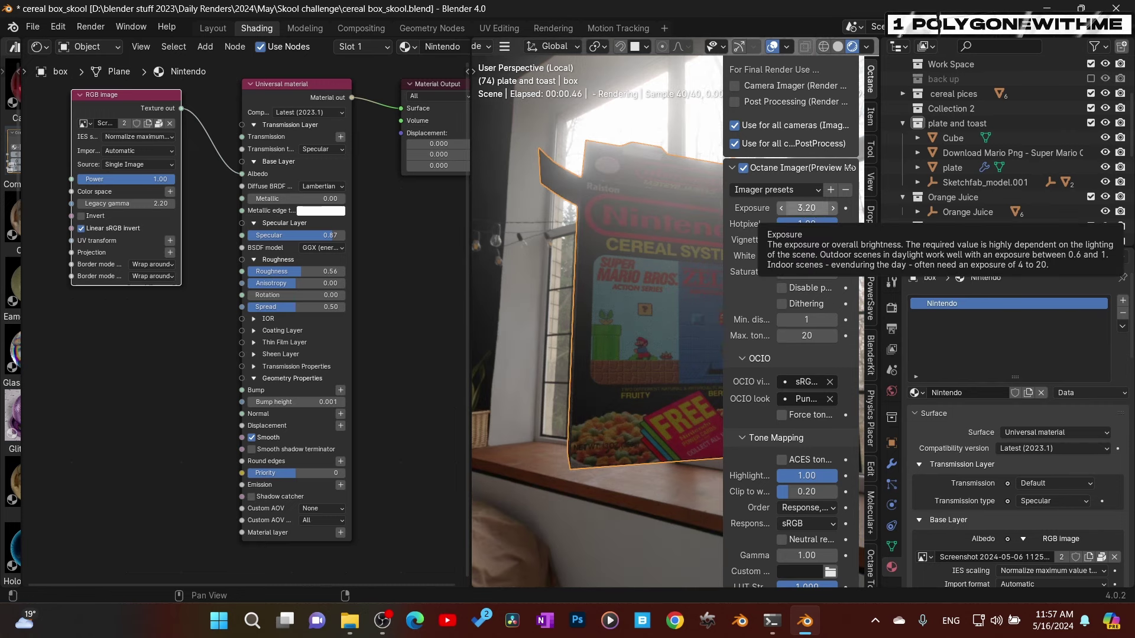
double_click(821, 208)
text(1)
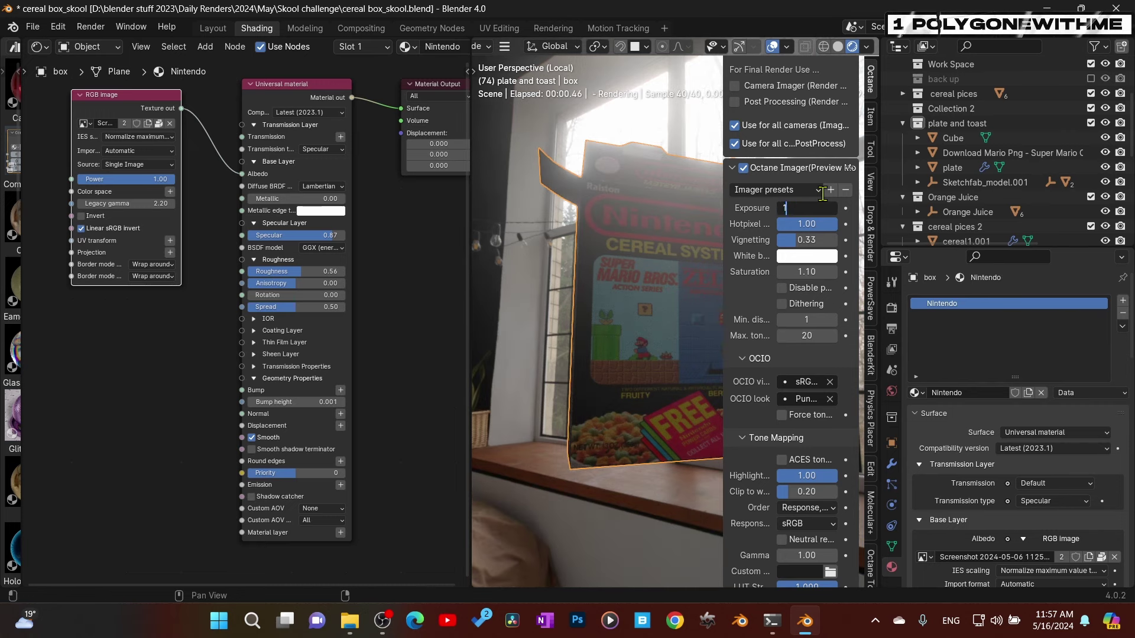
key(Return)
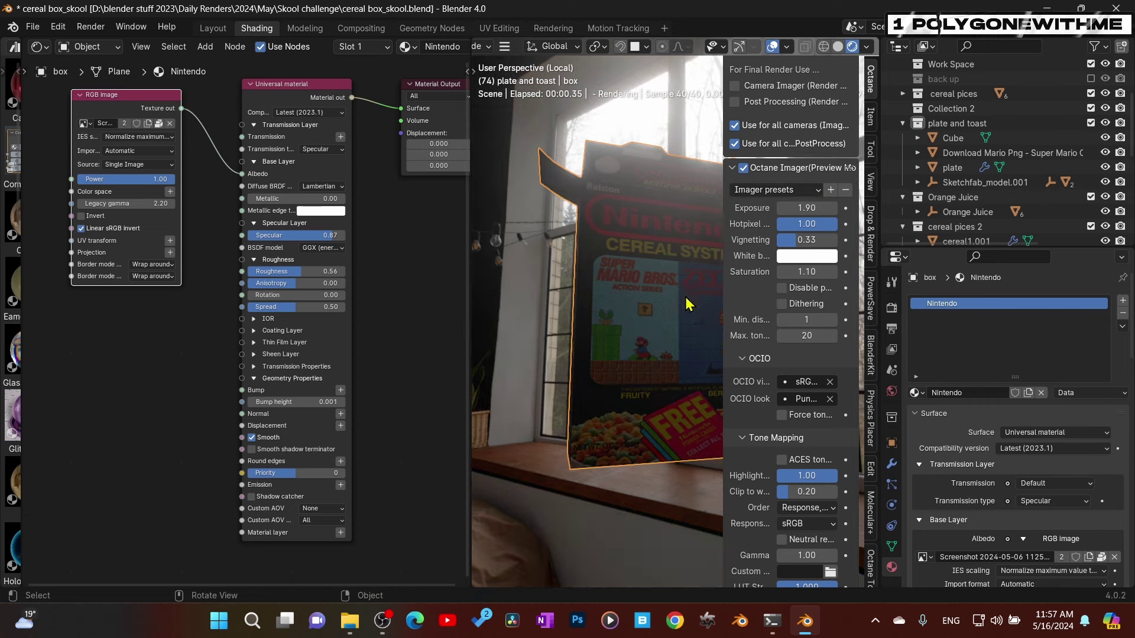
key(n)
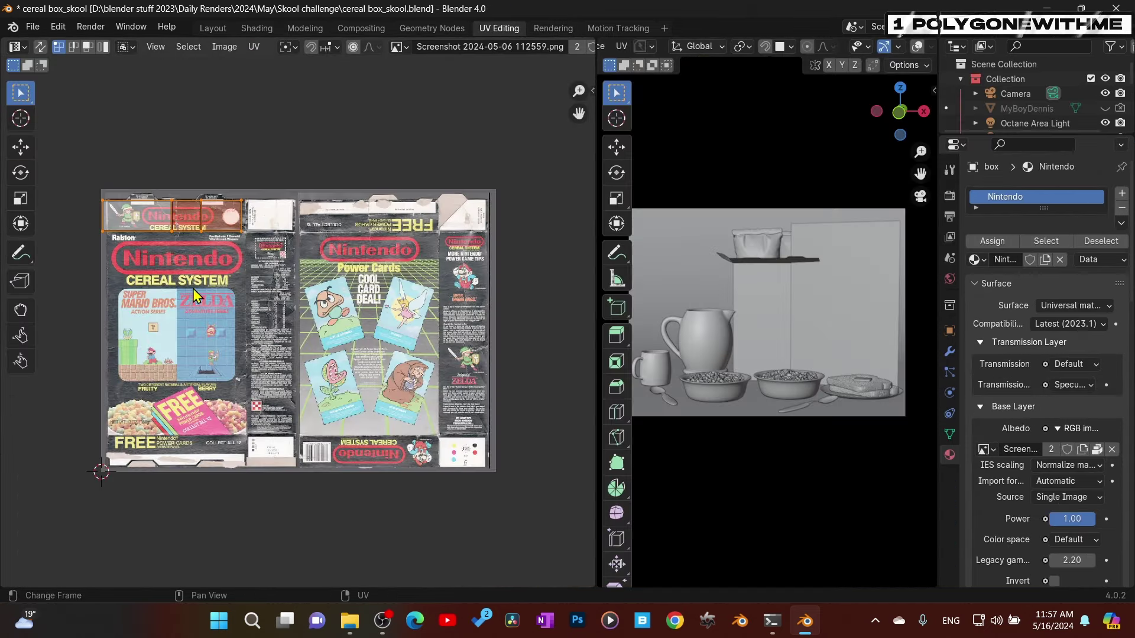
Select individual faces of the cereal box front and flap to check their placement on the packaging image
click(779, 326)
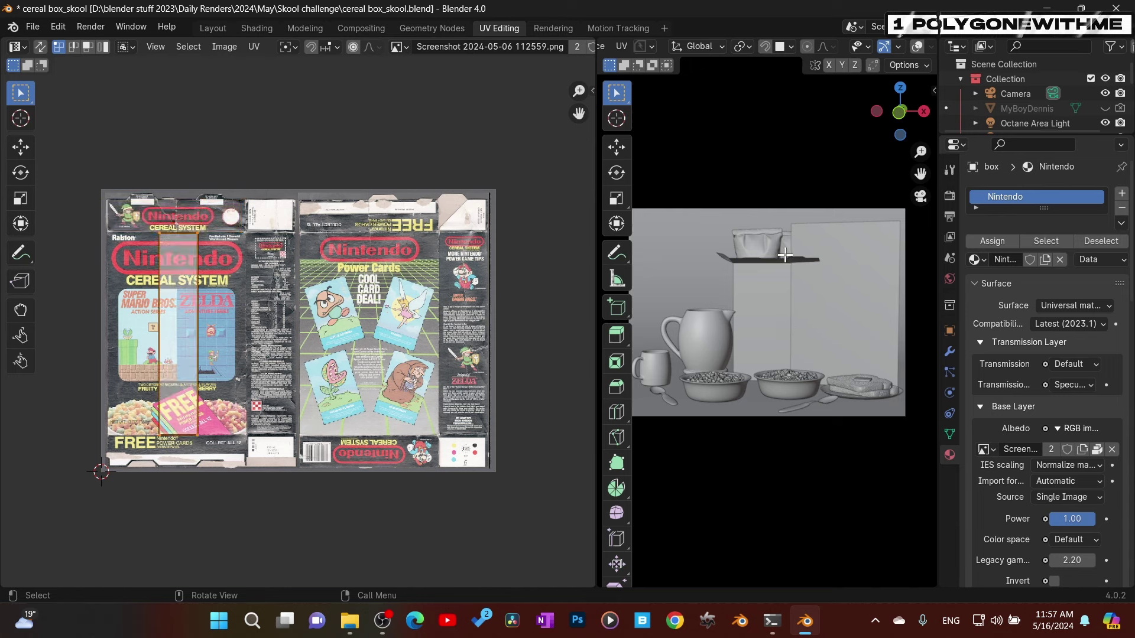
click(721, 262)
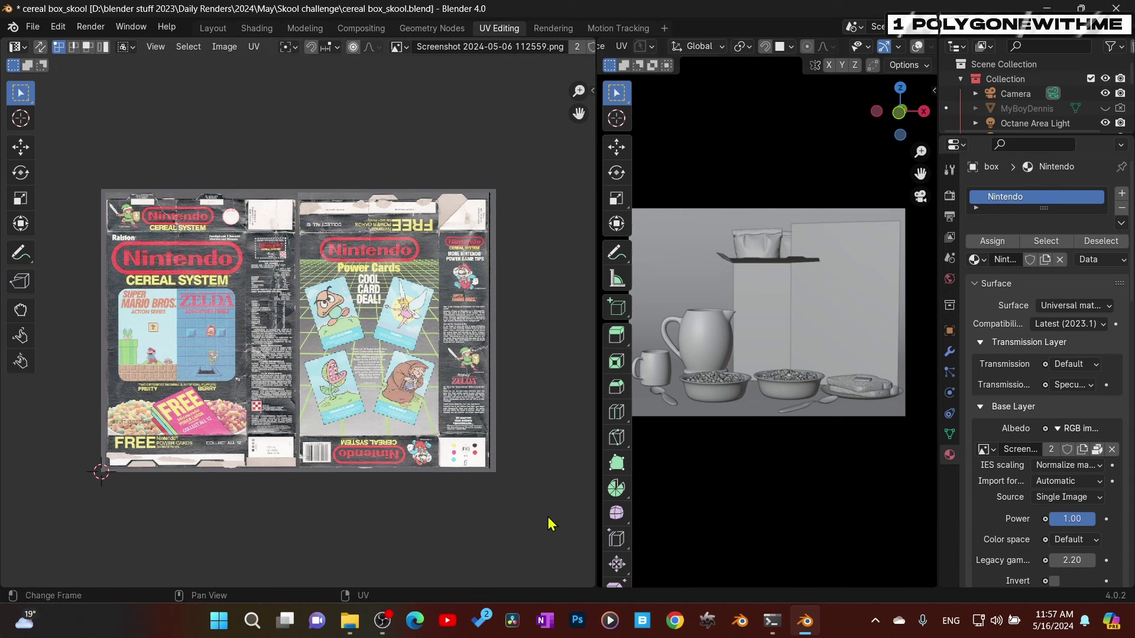
click(750, 283)
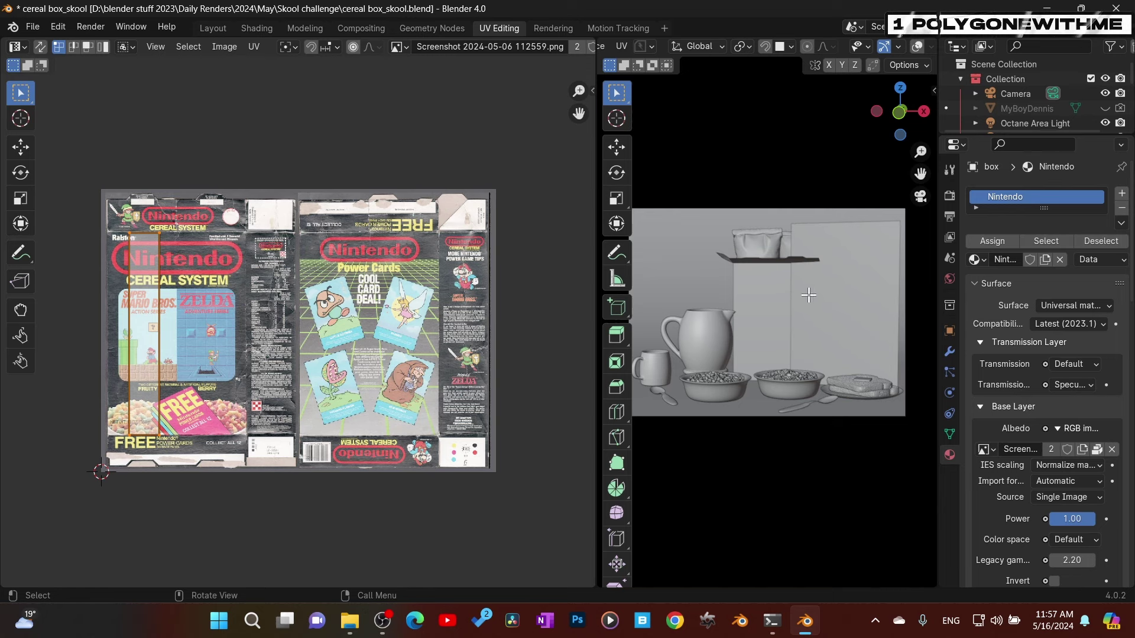
Switch the 3D view to rendered shading and compare the box's front faces with their UV areas on the artwork
key(z)
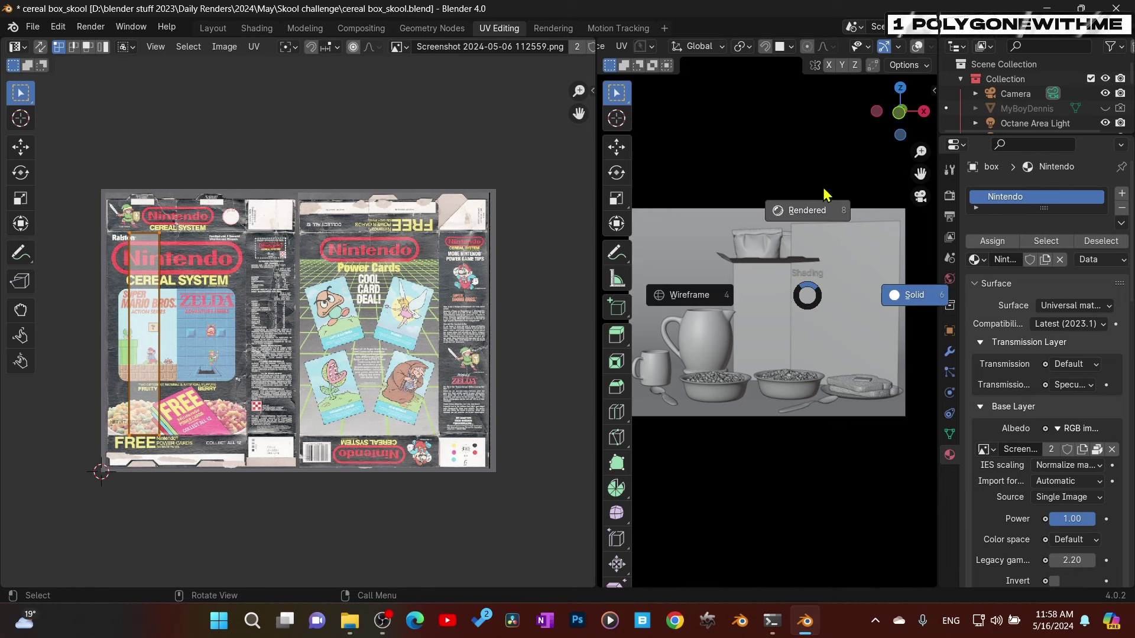
click(827, 194)
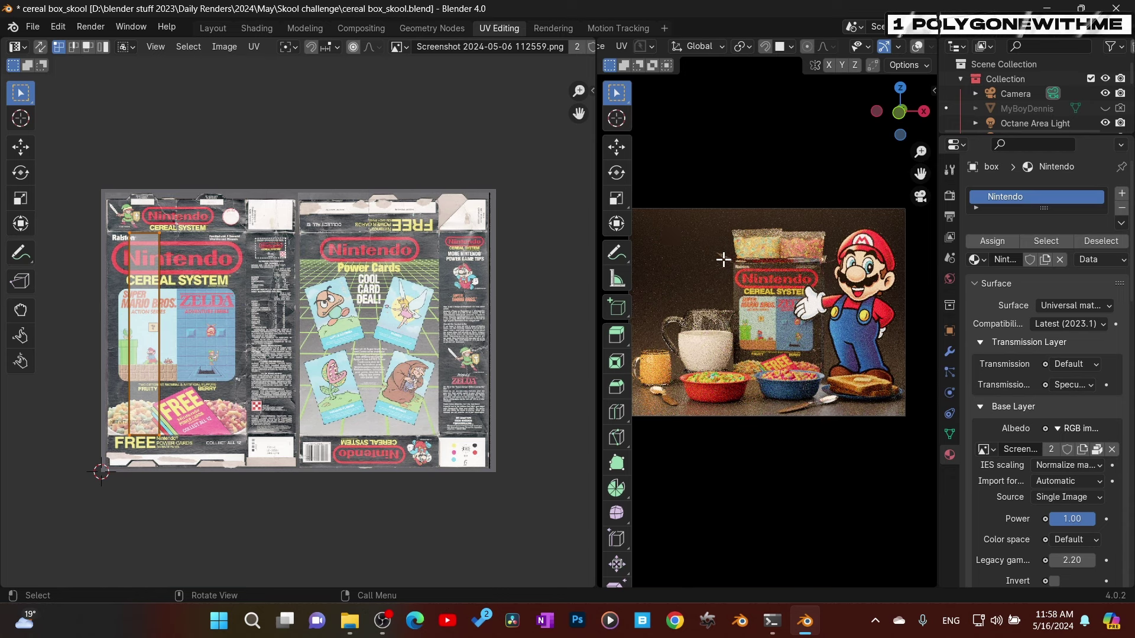
click(741, 274)
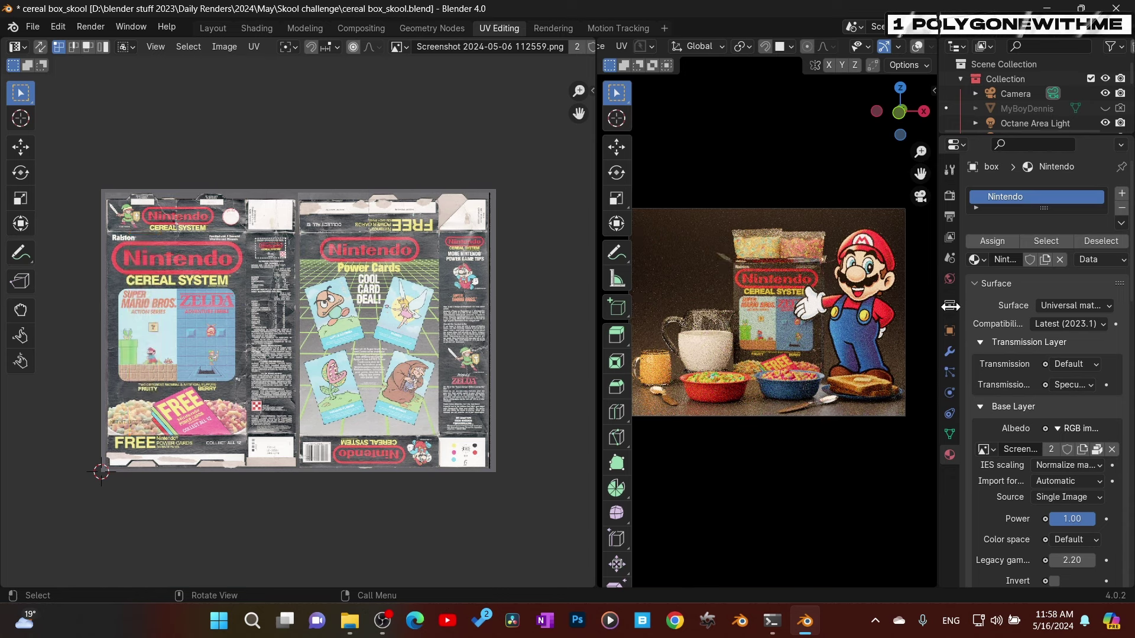
click(760, 299)
click(794, 308)
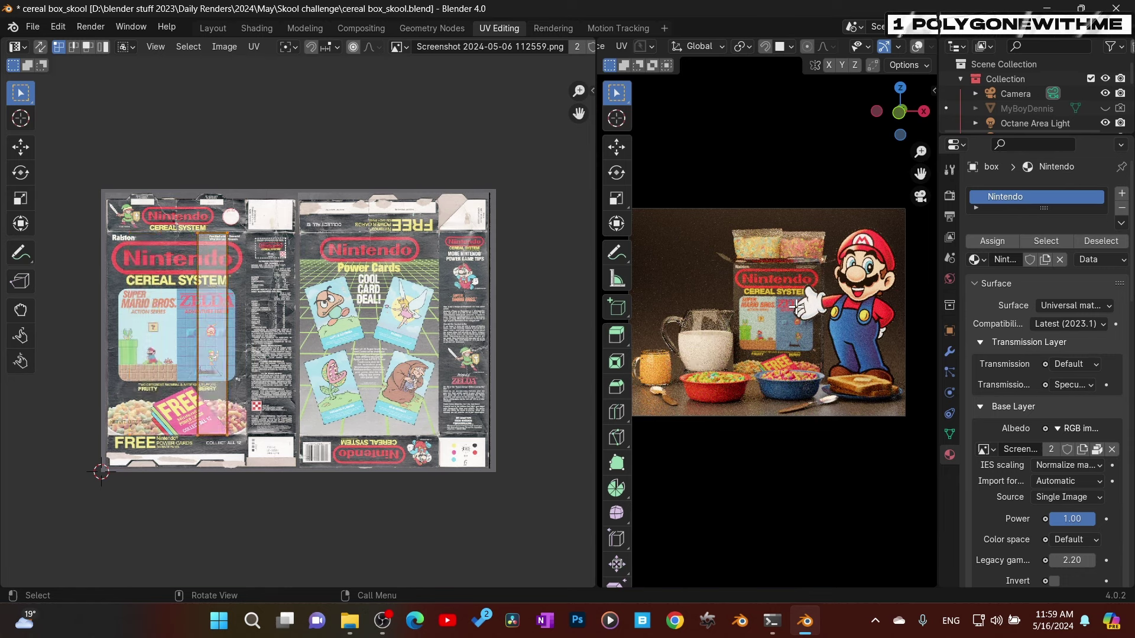
click(790, 324)
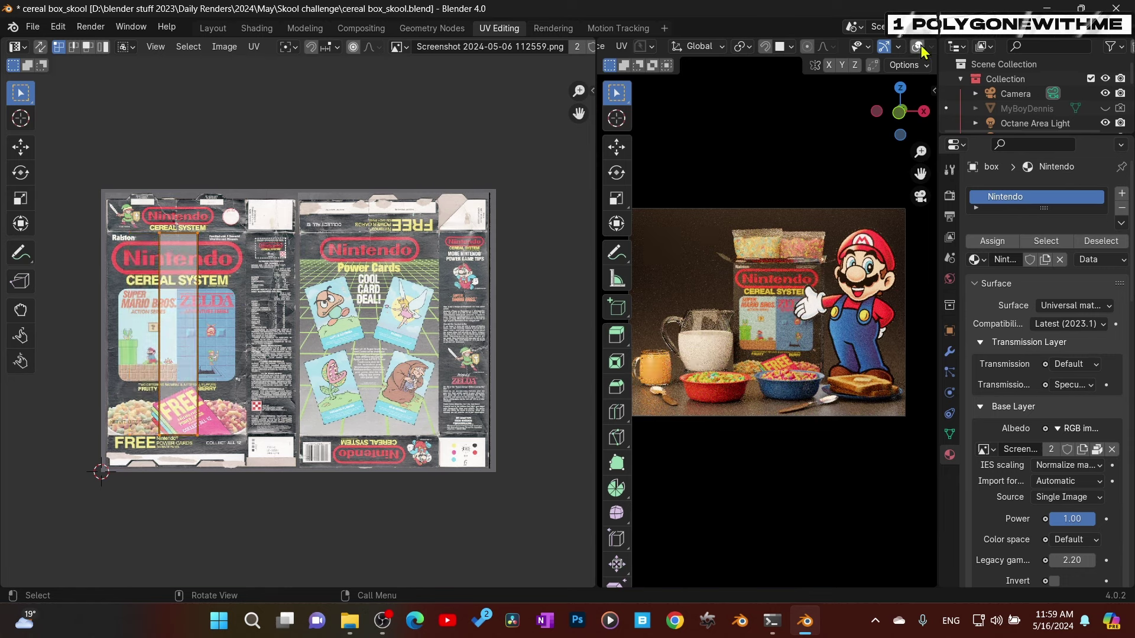
click(807, 335)
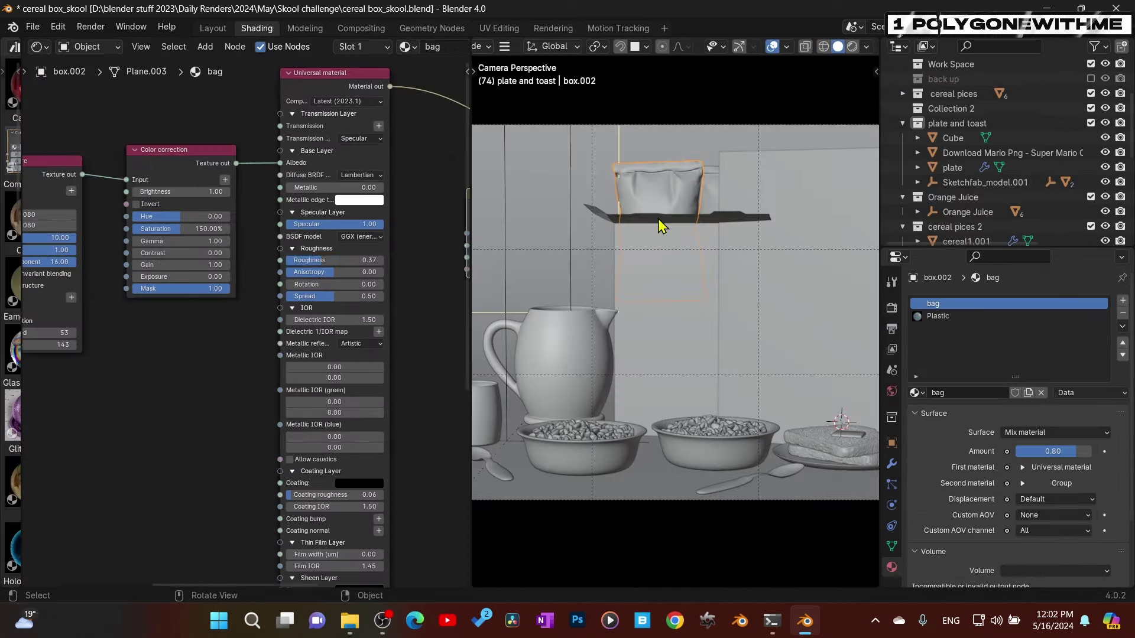
Isolate the cereal bag in rendered shading and examine its fruity cereal texture from the front and sides
middle_drag(661, 225, 690, 276)
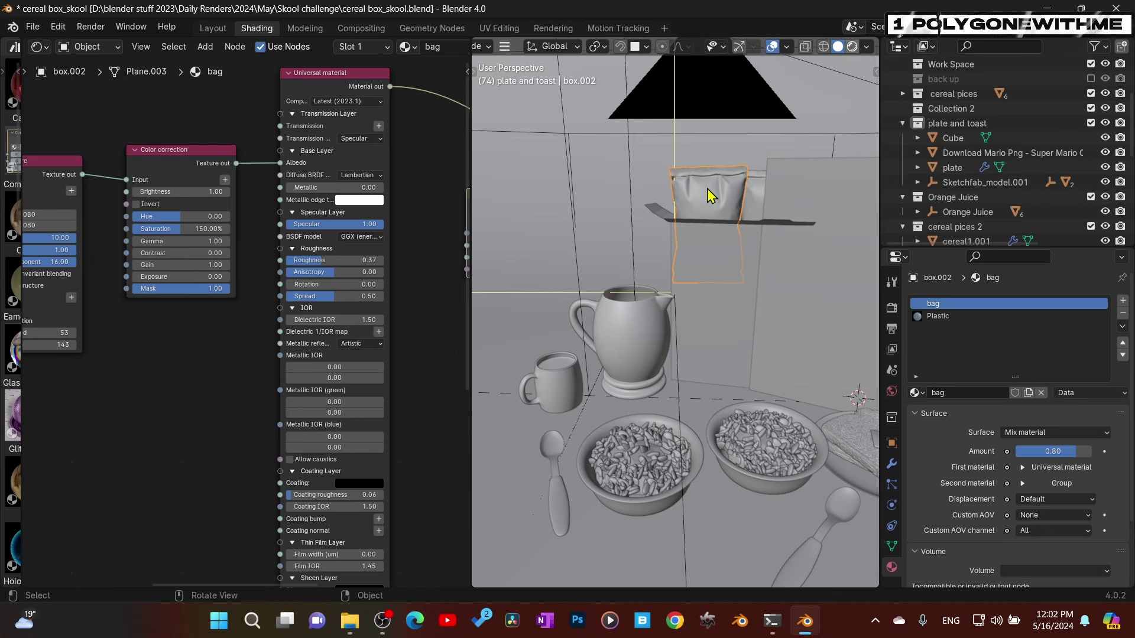
key(z)
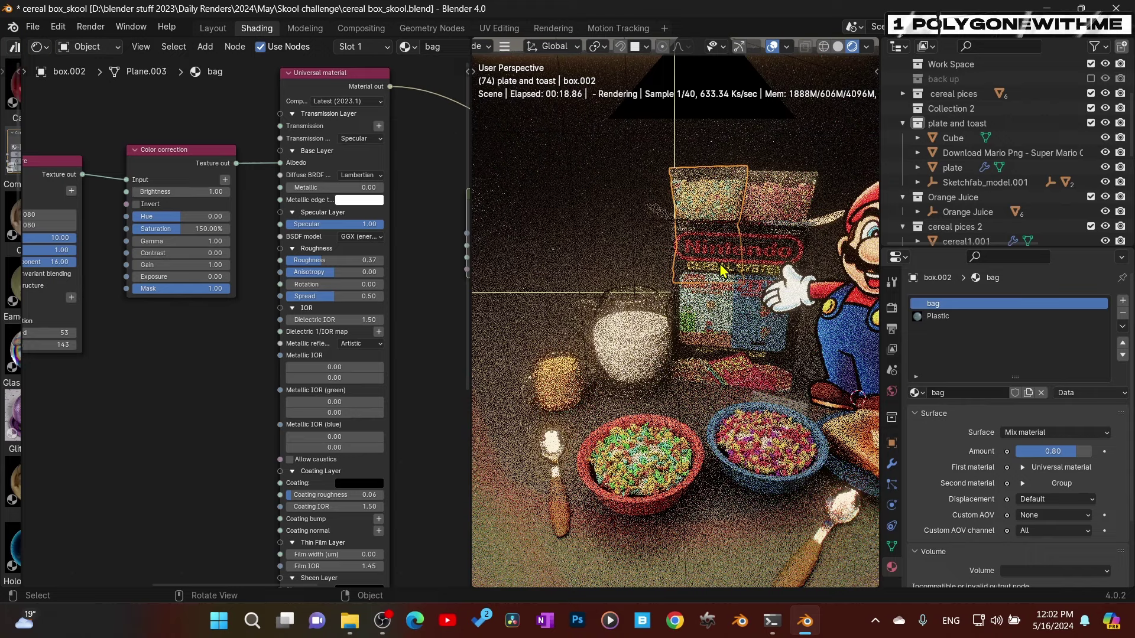
key(slash)
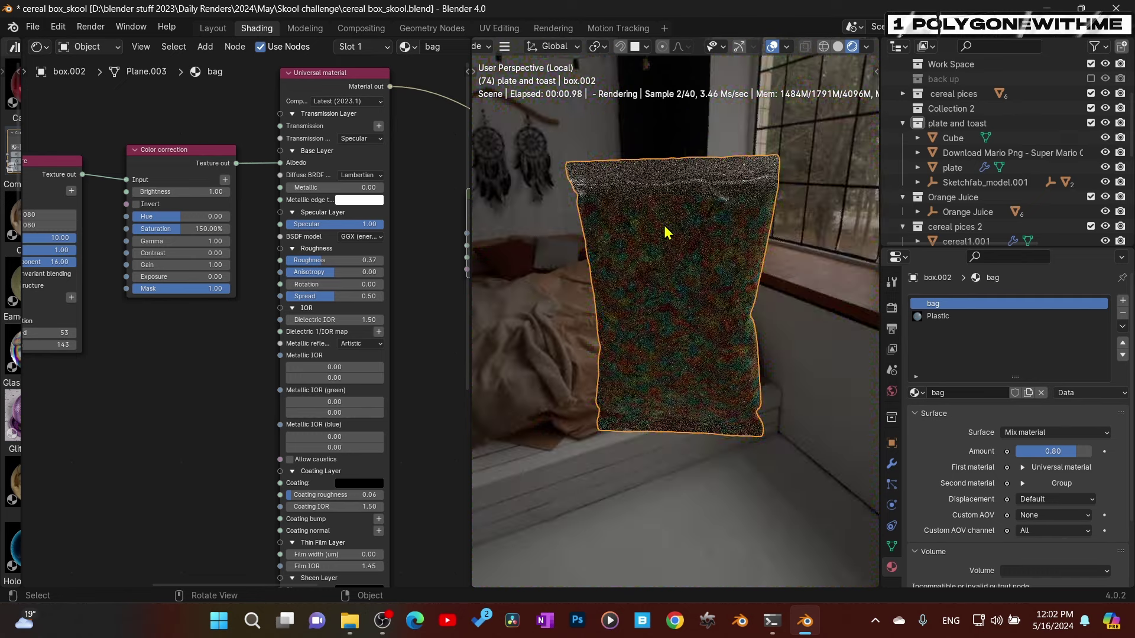
middle_drag(664, 232, 788, 225)
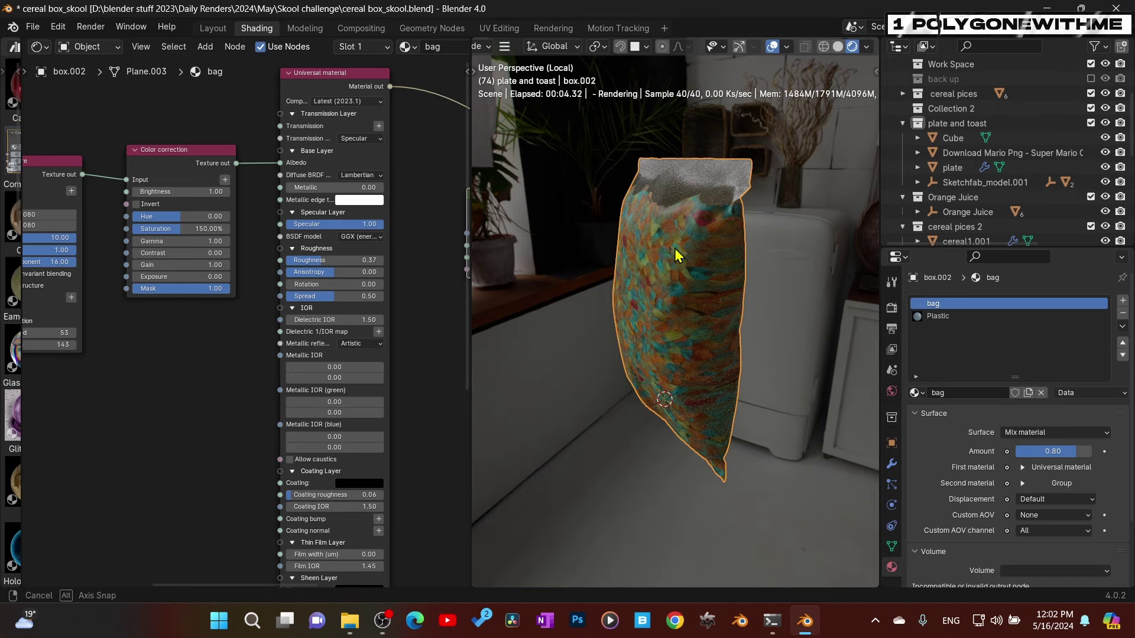
middle_drag(675, 248, 703, 255)
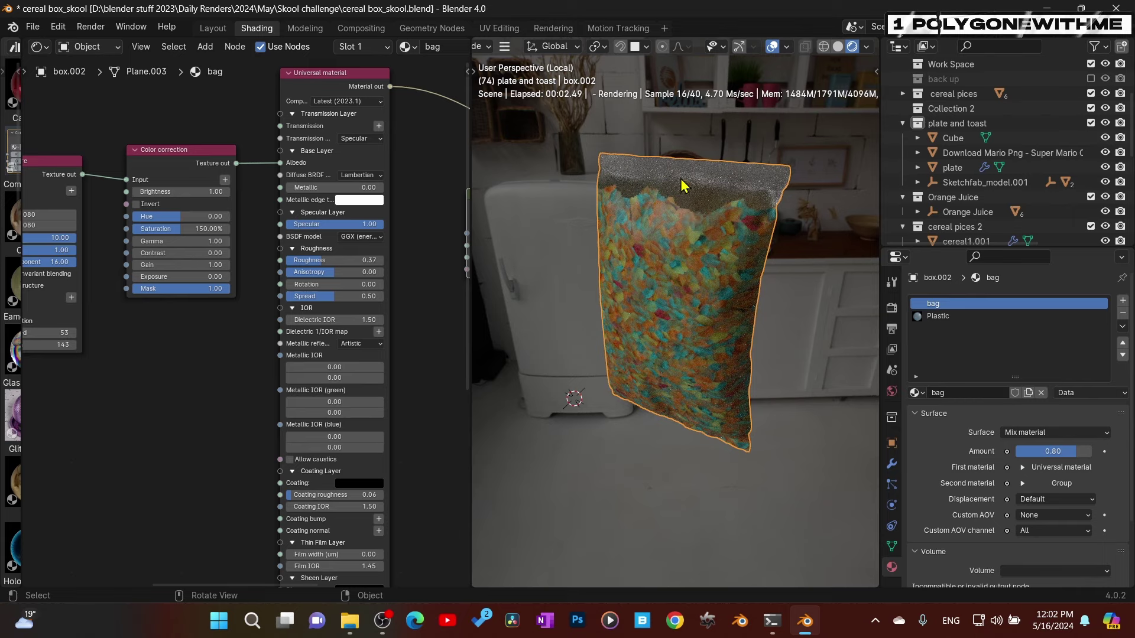
Enlarge the bag material's node graph, inspect the Color correction and Chaos texture nodes, and shift the RGB image node slightly up
scroll(256, 322, down, 5)
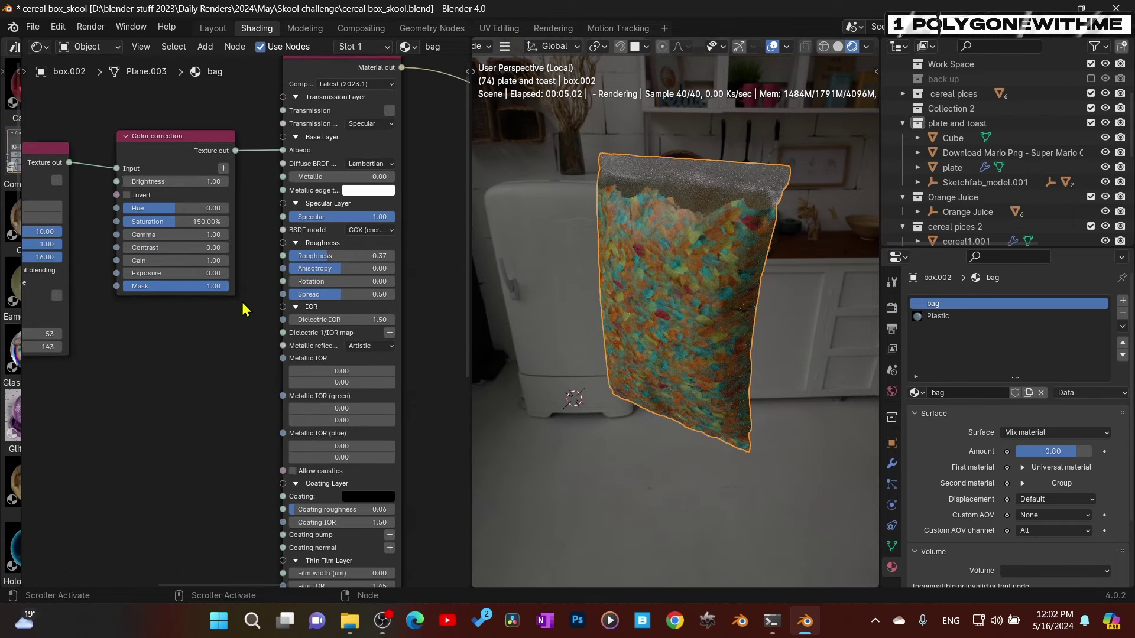
key(ctrl+space)
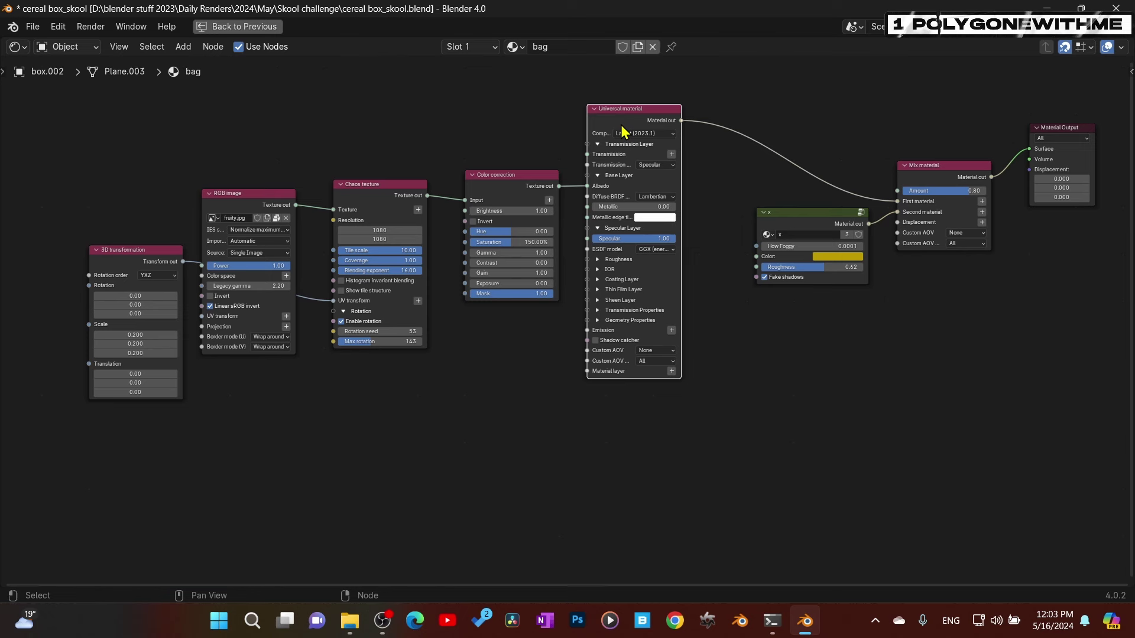
click(519, 179)
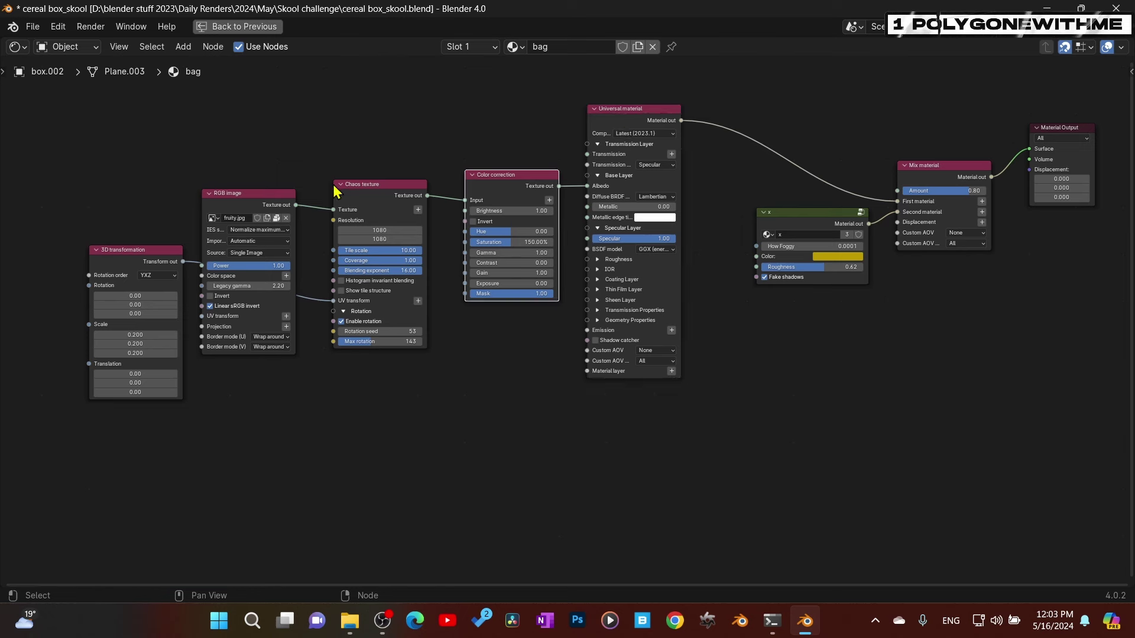
click(353, 186)
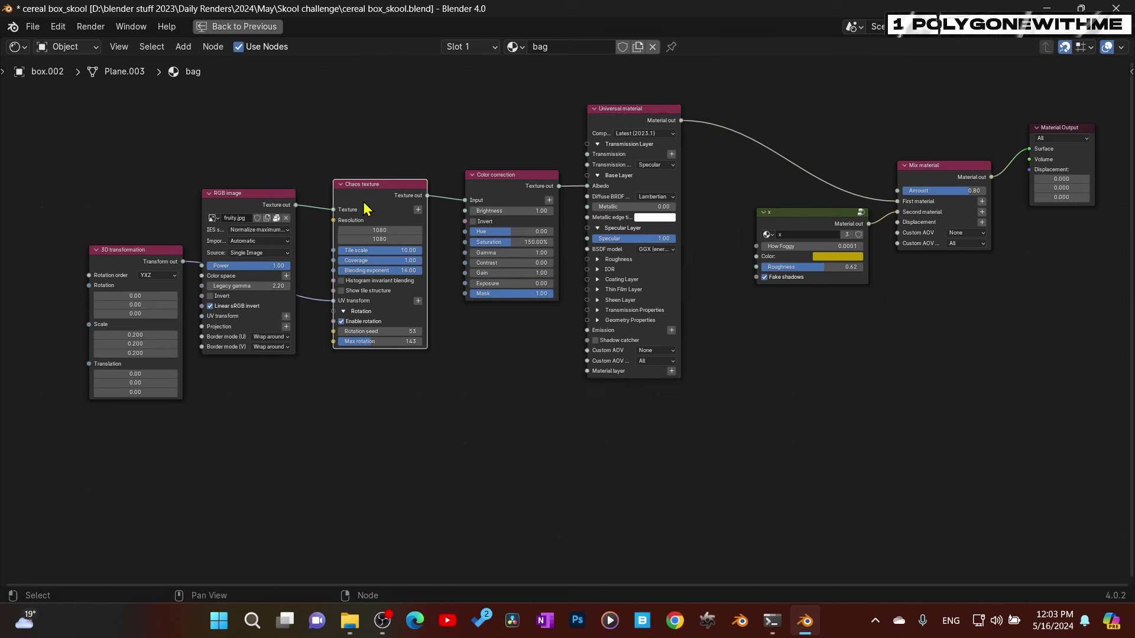
key(g)
key(Escape)
mouse_move(236, 202)
mouse_down()
mouse_move(254, 182)
mouse_move(245, 185)
mouse_up()
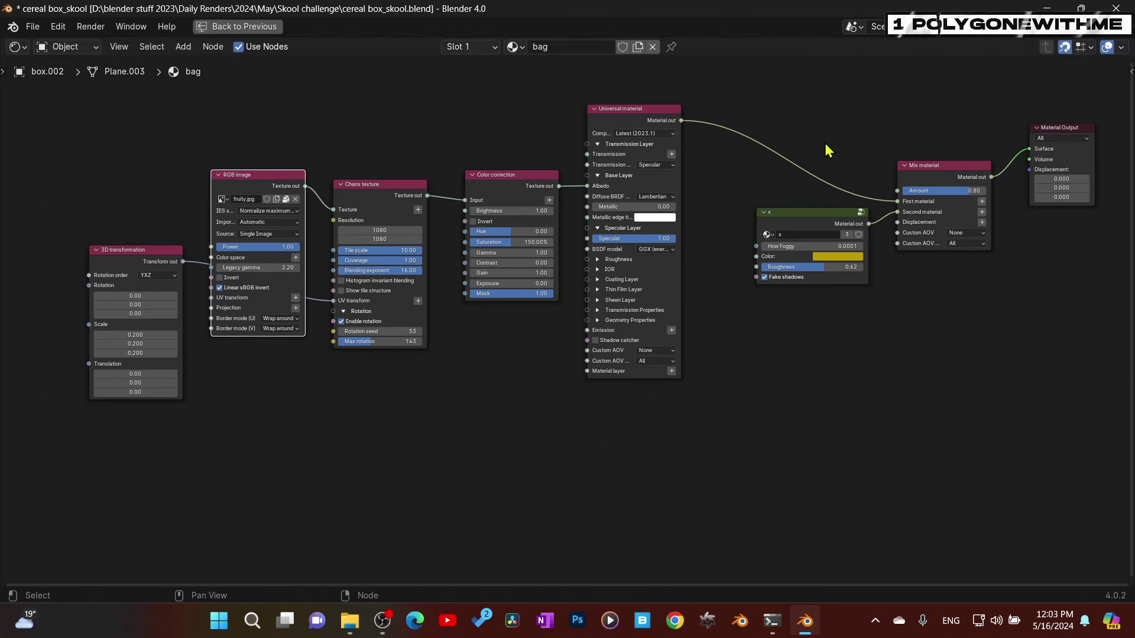
Inspect the bag's Mix material node and shift the x group node feeding it slightly down
click(958, 173)
mouse_move(821, 222)
mouse_down()
mouse_move(798, 218)
mouse_move(810, 229)
mouse_move(830, 223)
mouse_move(821, 227)
mouse_up()
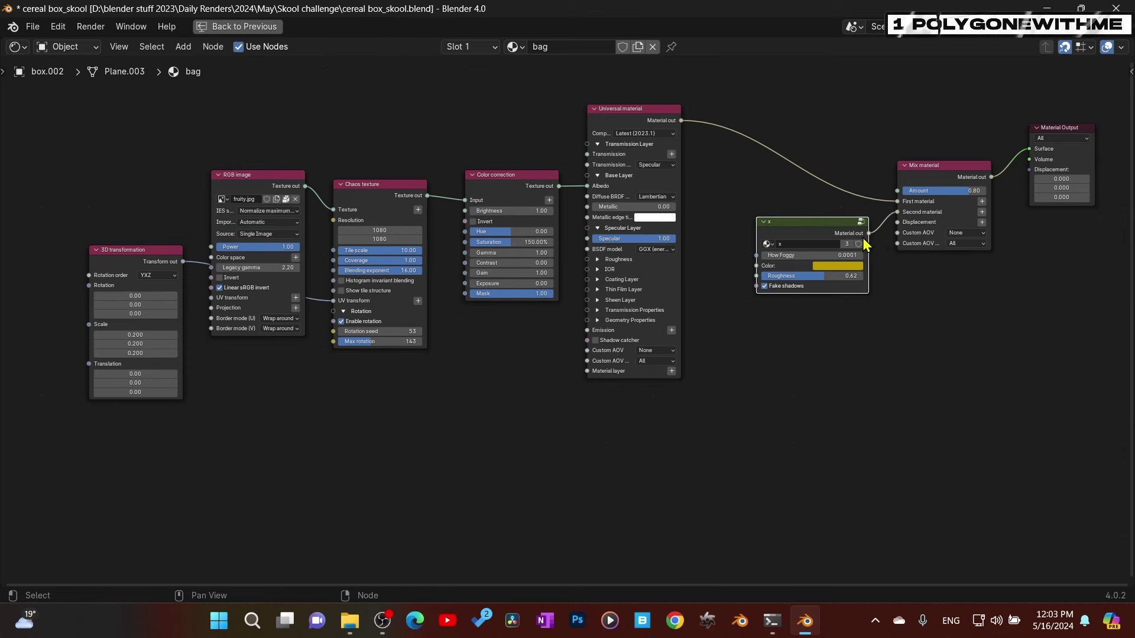
middle_drag(945, 296, 836, 295)
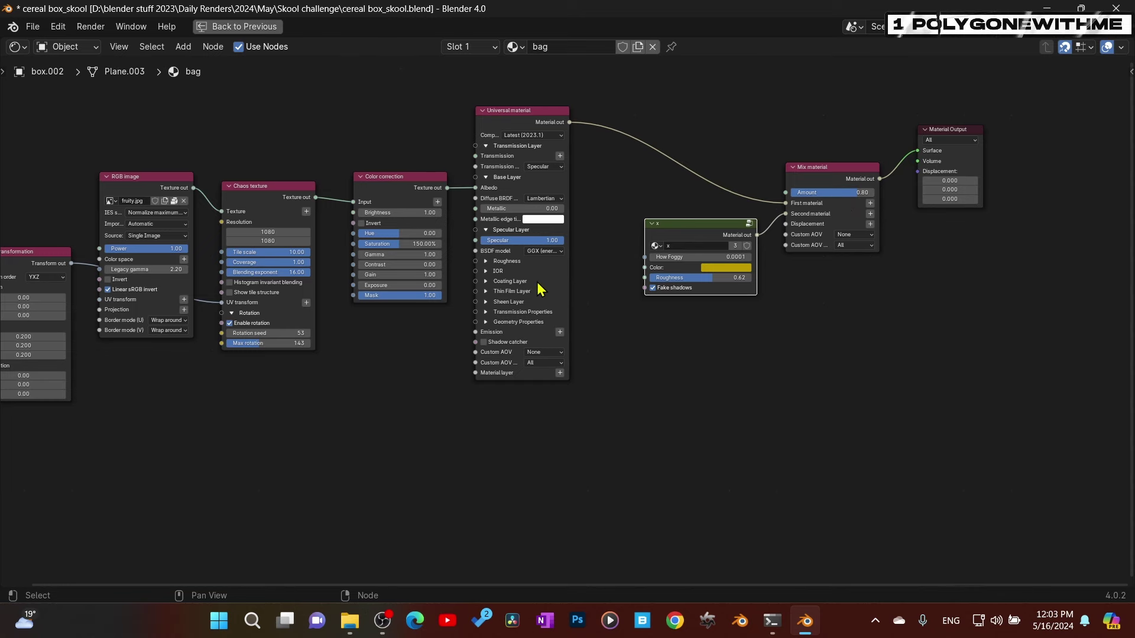
Restore the split workspace and compare the Plastic and bag material slots of the cereal bag object
key(ctrl+space)
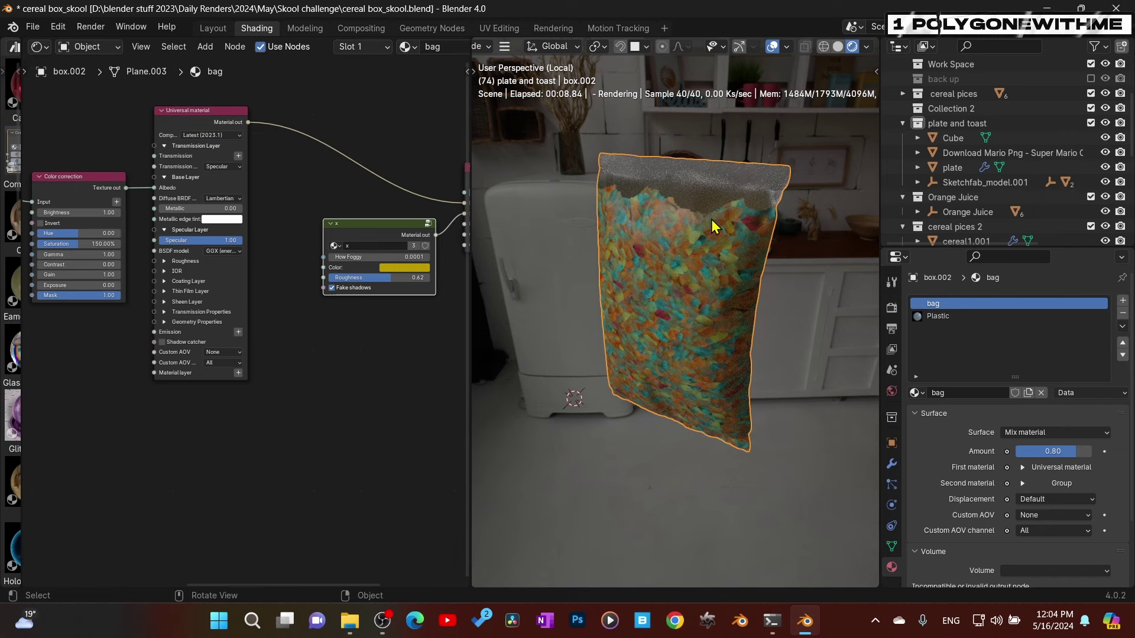
click(946, 316)
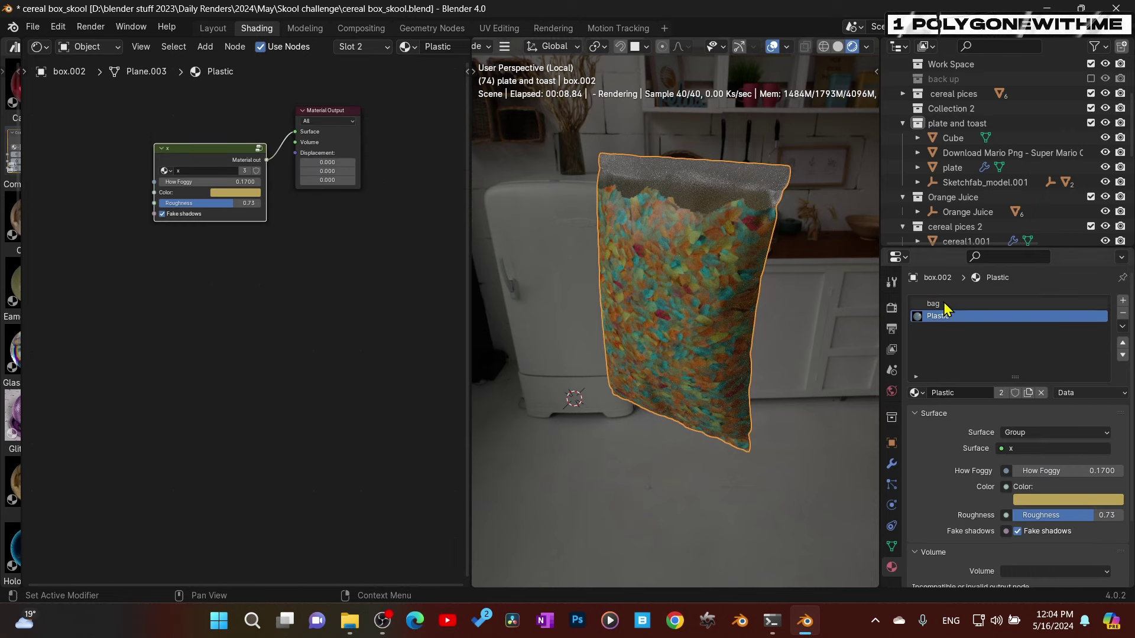
click(945, 304)
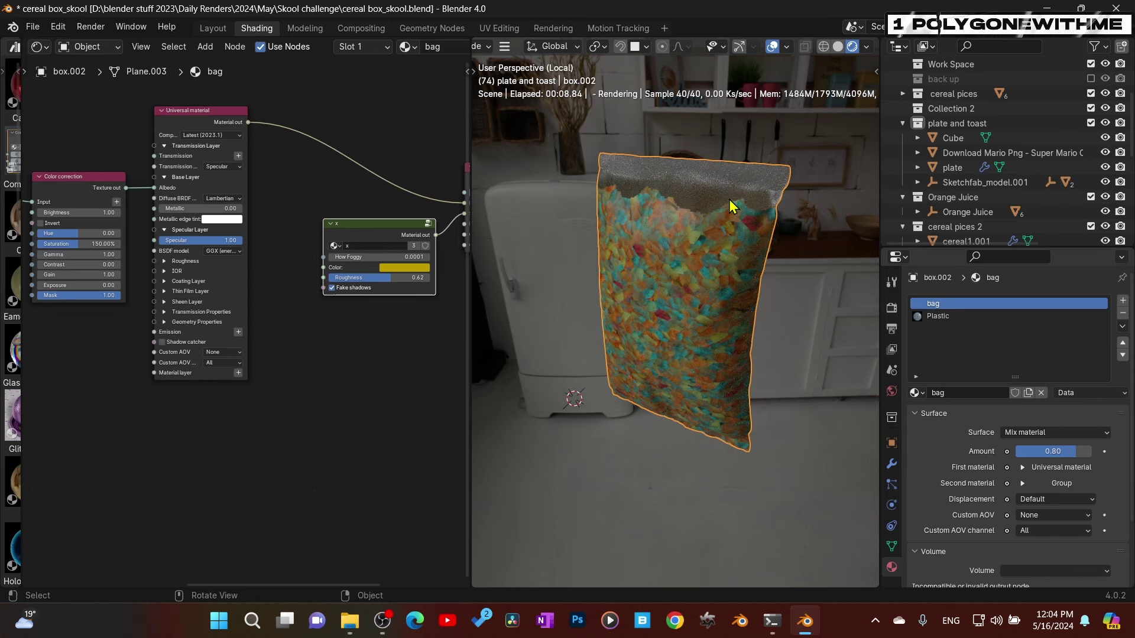
Check the selected top strip of the cereal bag in vertex edit mode and examine the bag's rendered front in object mode
key(Tab)
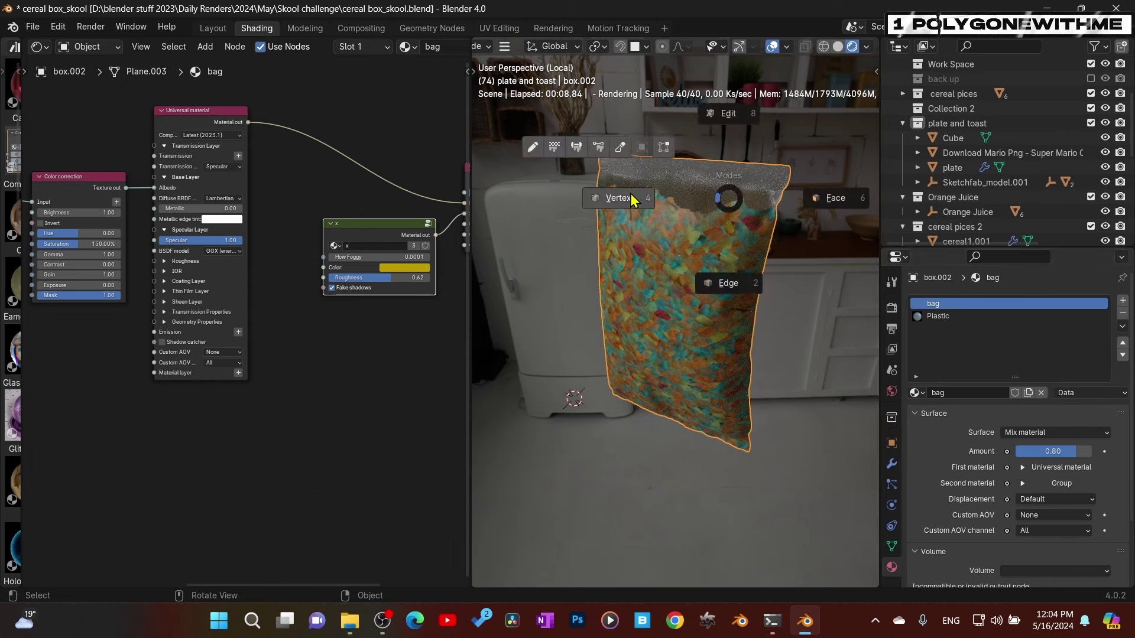
click(715, 201)
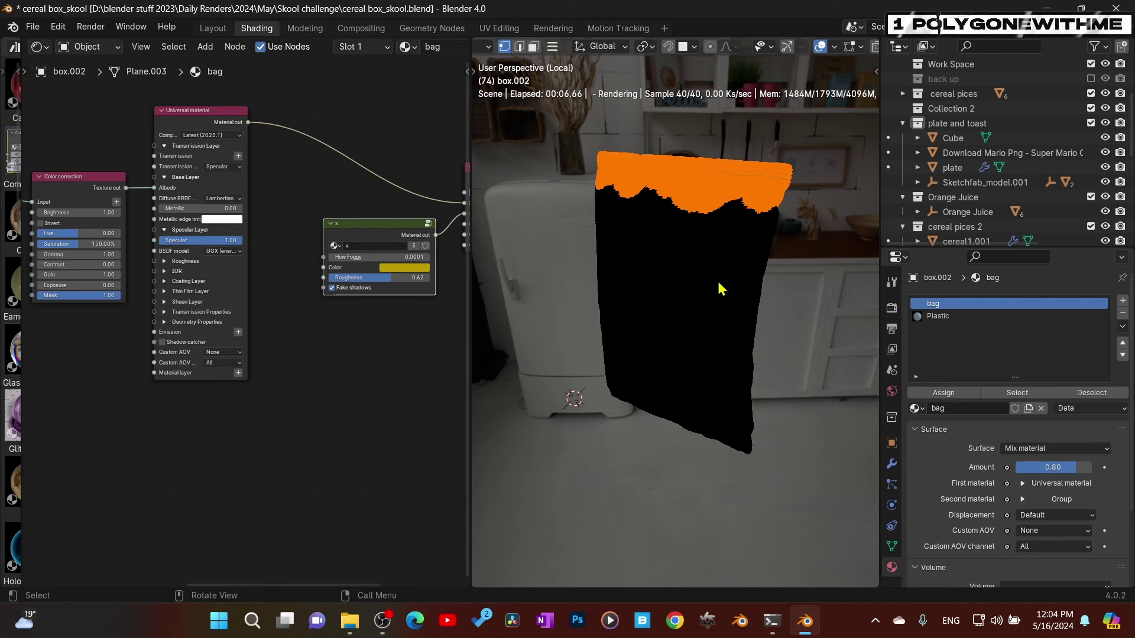
key(ctrl+Tab)
click(715, 197)
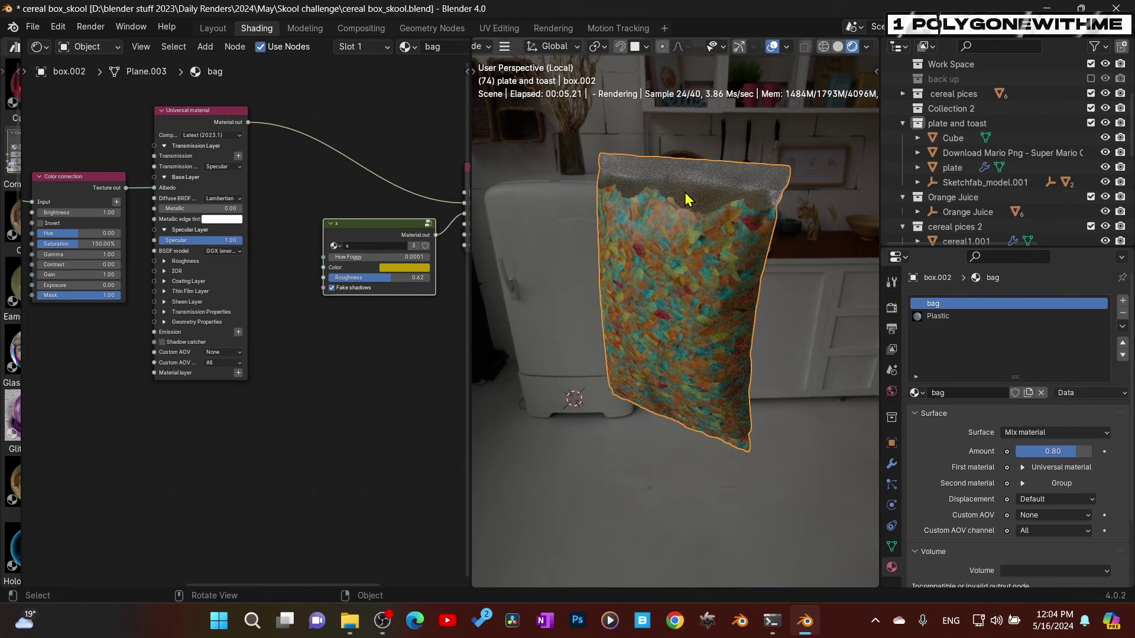
middle_drag(684, 197, 682, 236)
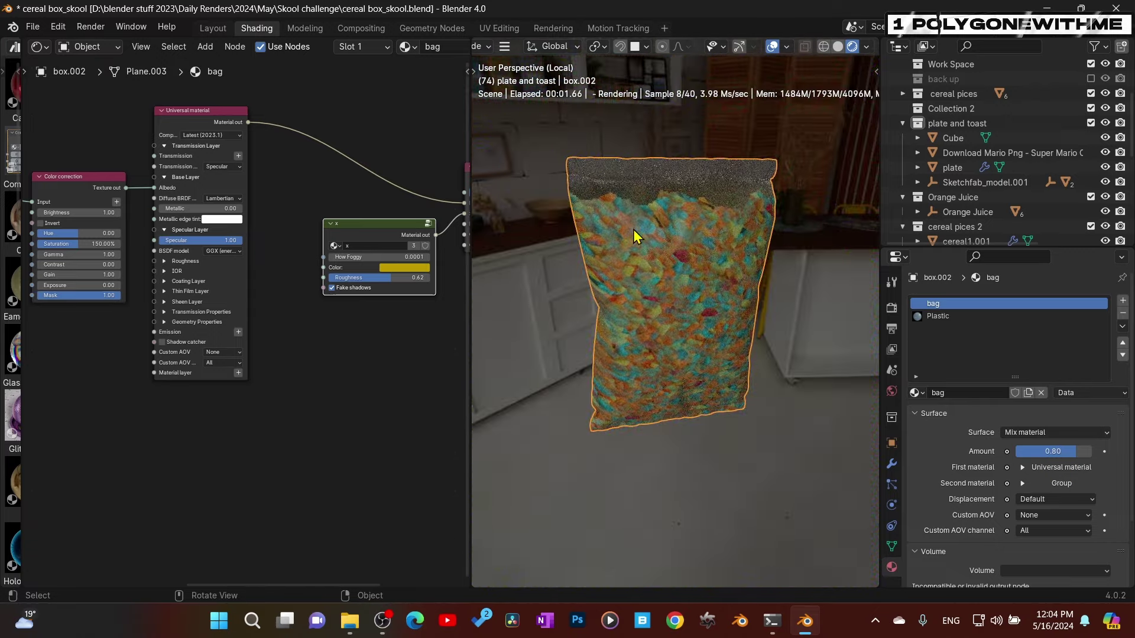
scroll(704, 267, up, 1)
scroll(704, 267, up, 4)
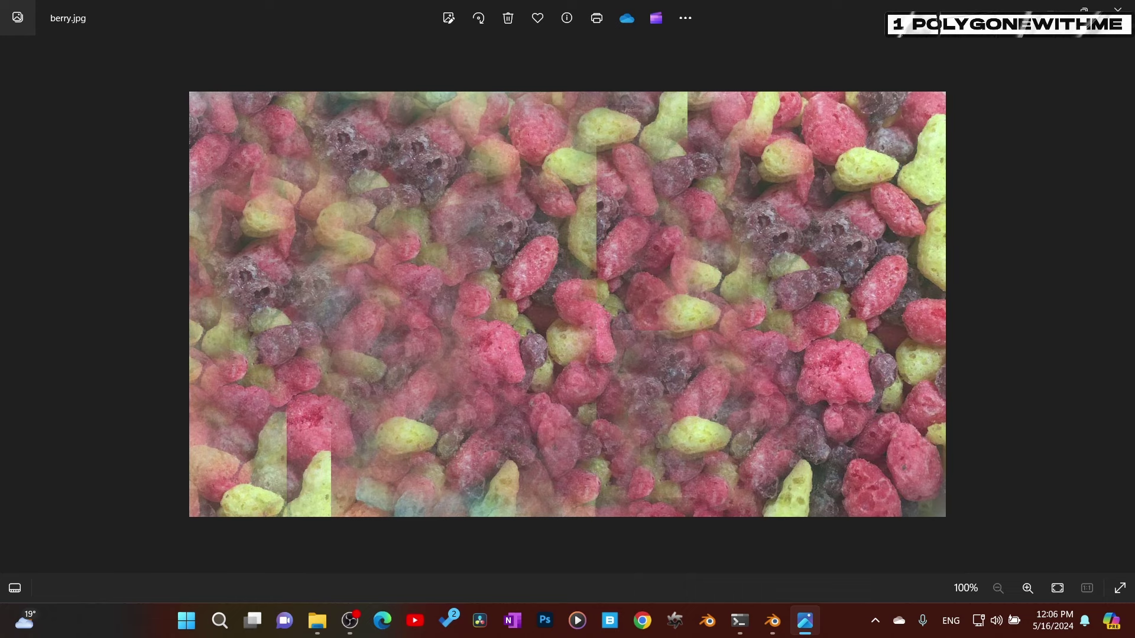
Browse the reference images maxresdefault.jpg, fruity.jpg and 41.jpg, and look closely at the cereal shapes in 41.jpg
key(Right)
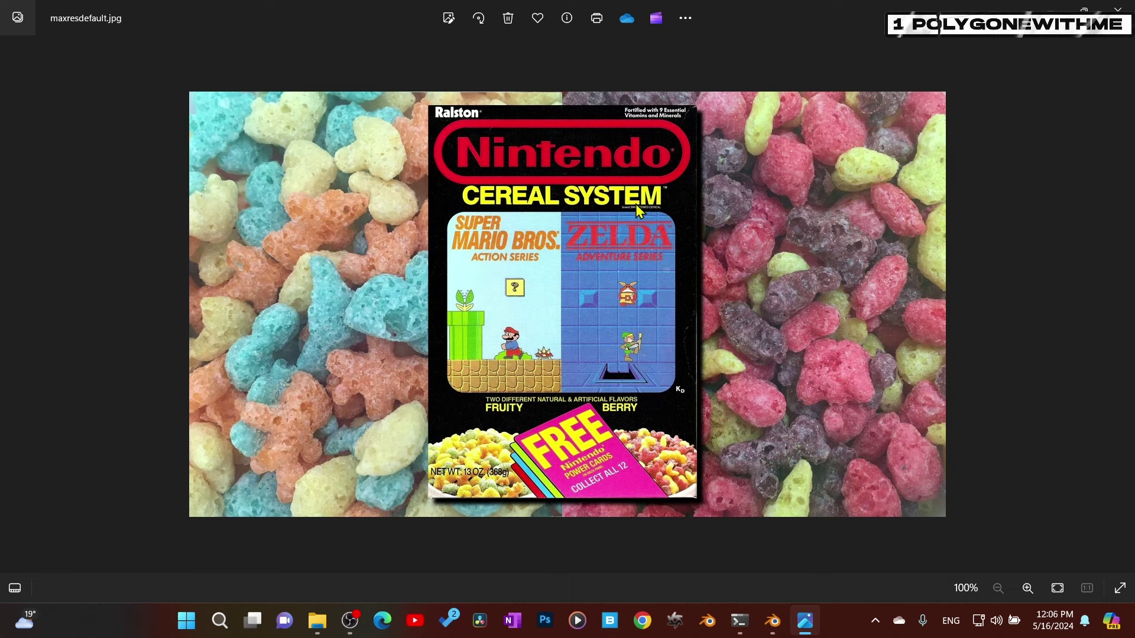
click(14, 304)
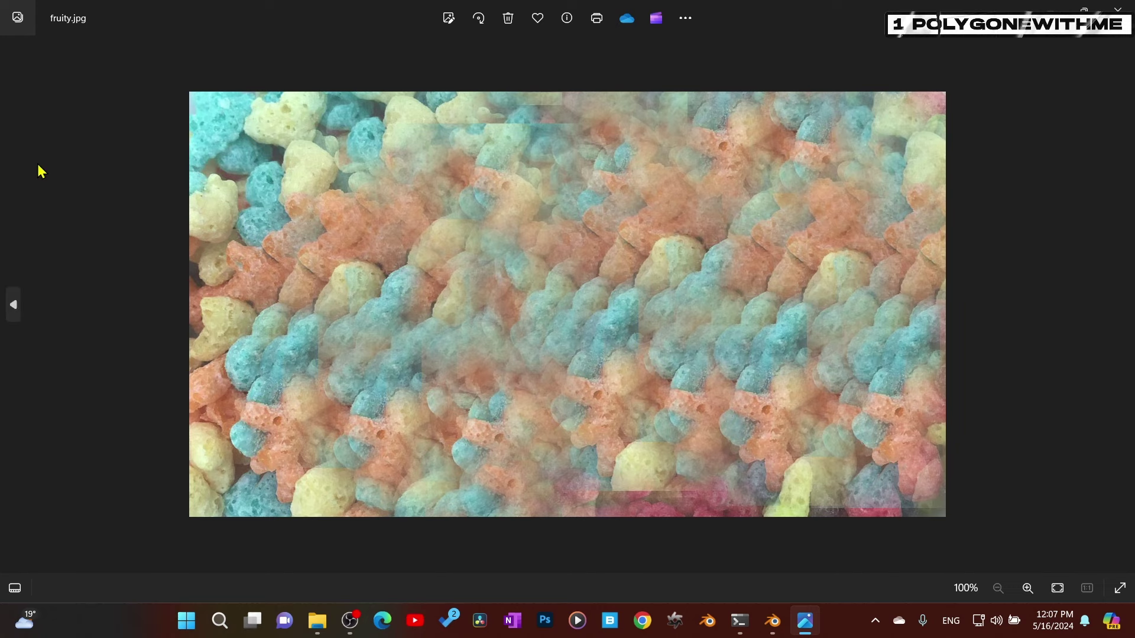
click(12, 305)
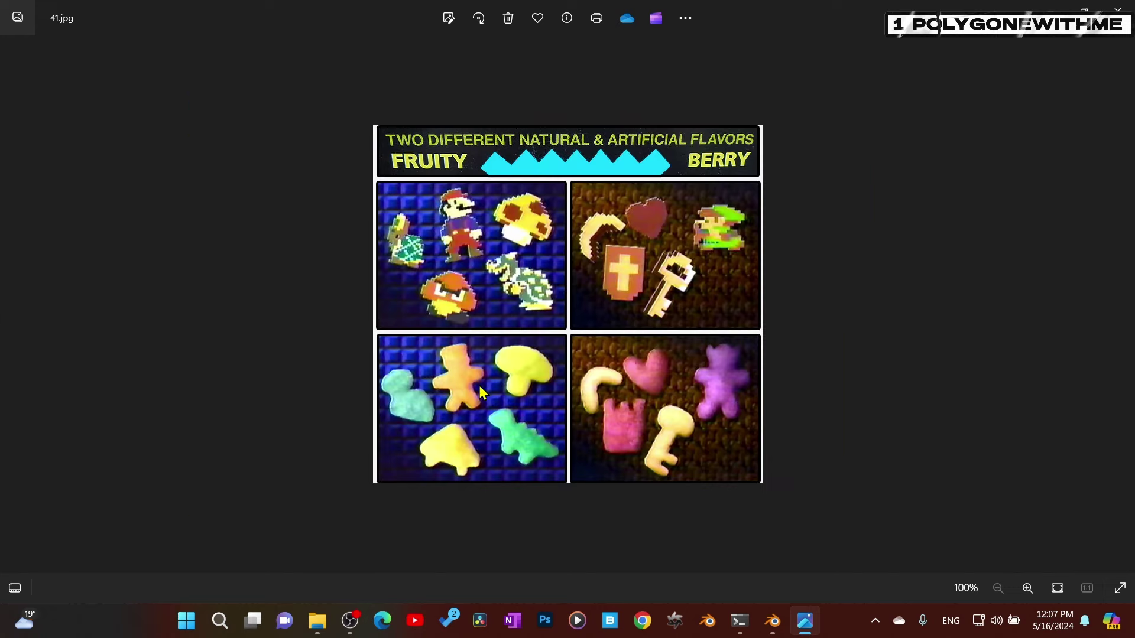
scroll(478, 385, up, 2)
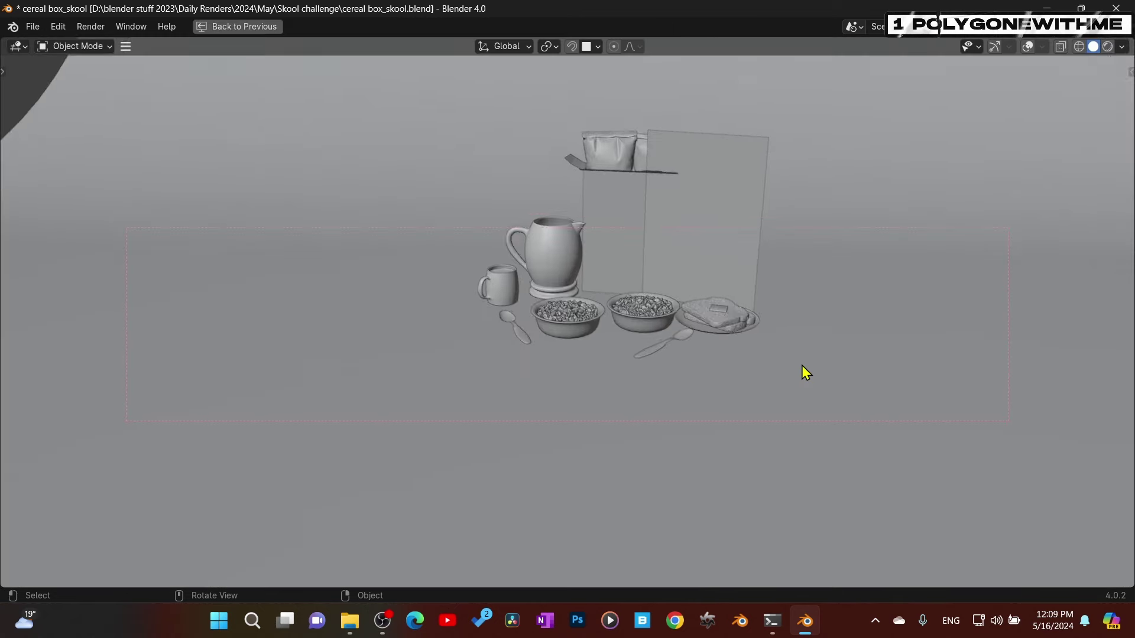
Find the cereal piece models beside the backdrop, turn on viewport overlays and isolate the selected piece Vert.002
scroll(801, 365, down, 6)
shift+middle_drag(801, 365, 484, 322)
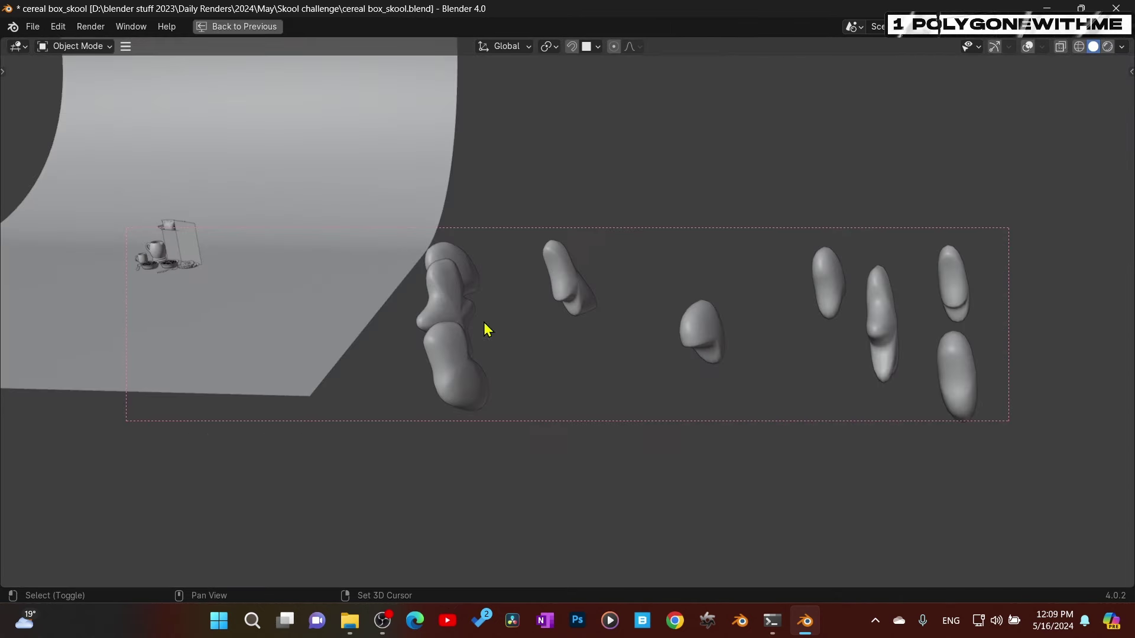
middle_drag(706, 357, 651, 353)
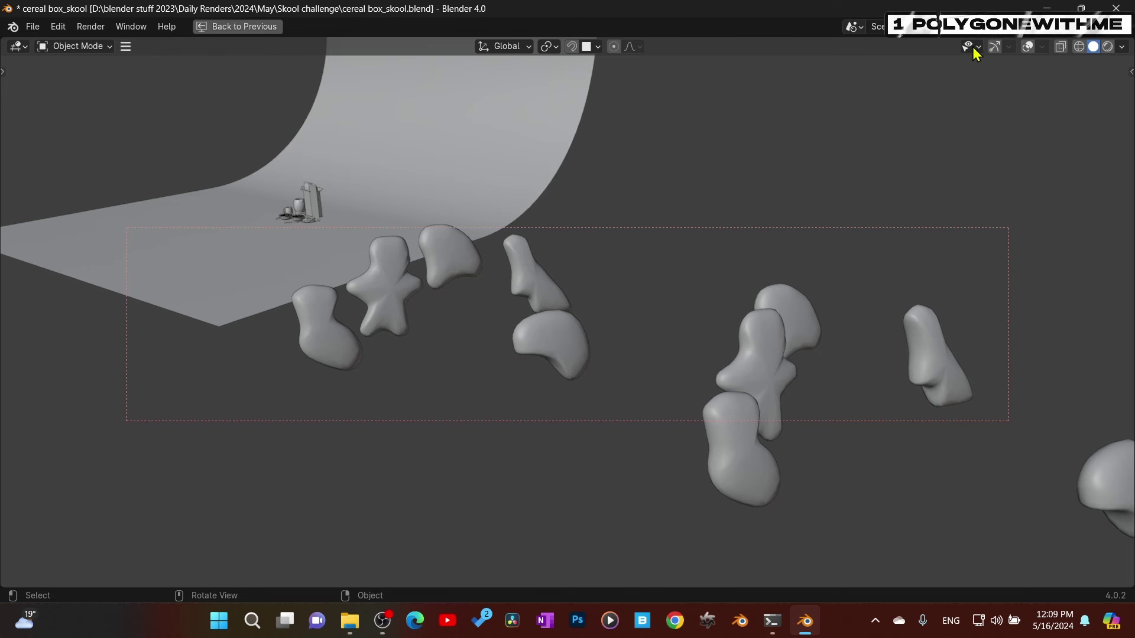
click(1028, 48)
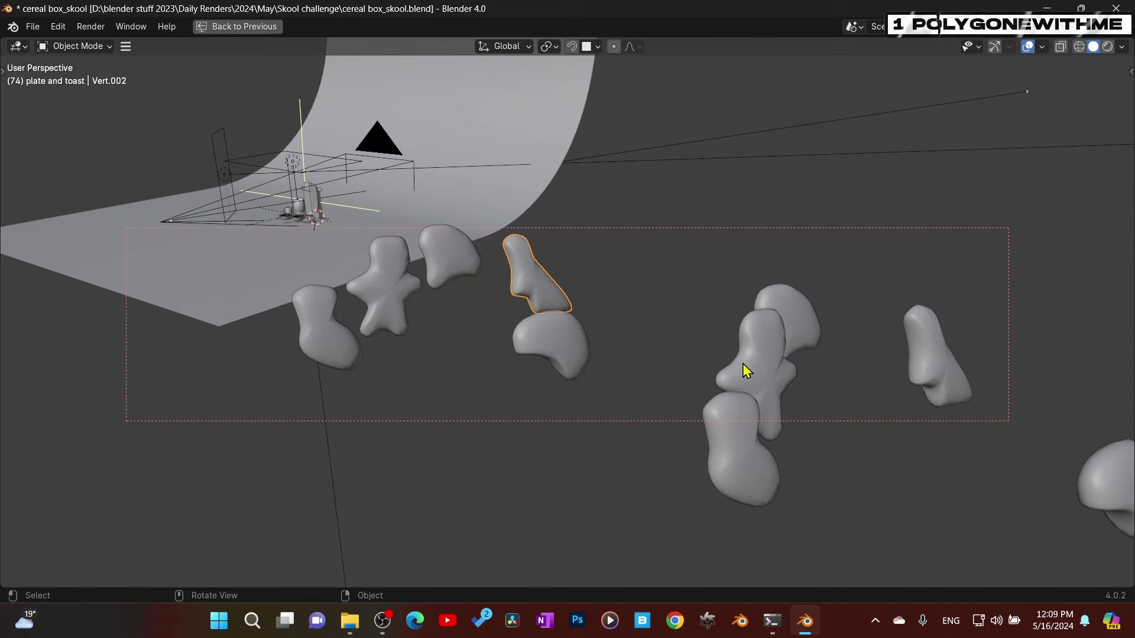
middle_drag(744, 378, 572, 350)
key(slash)
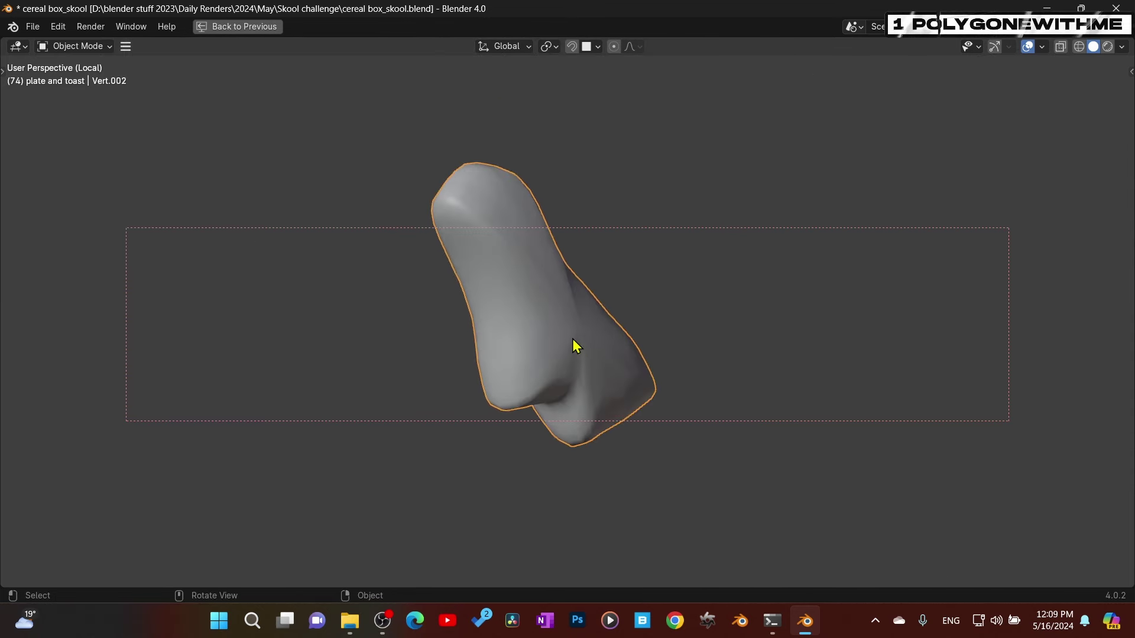
Switch the isolated cereal piece to rendered shading and examine its bumpy green surface from several angles
key(z)
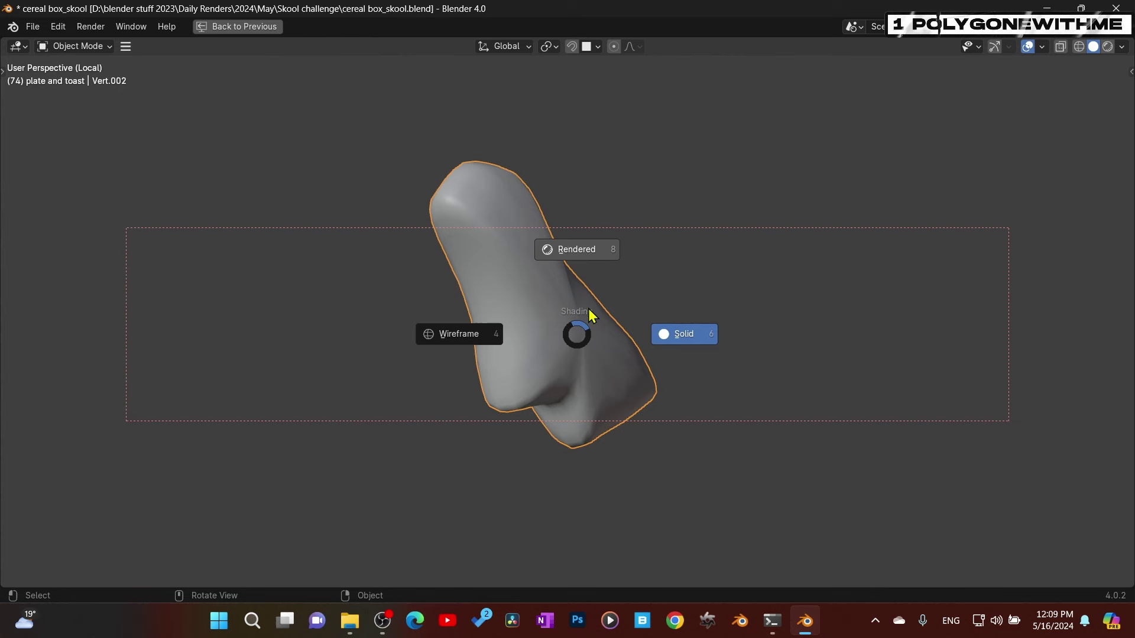
click(594, 250)
mouse_move(616, 371)
middle_down()
mouse_move(596, 371)
mouse_move(623, 384)
mouse_move(517, 383)
mouse_move(568, 349)
mouse_move(540, 315)
mouse_move(600, 329)
mouse_move(565, 322)
middle_up()
middle_drag(580, 343, 609, 360)
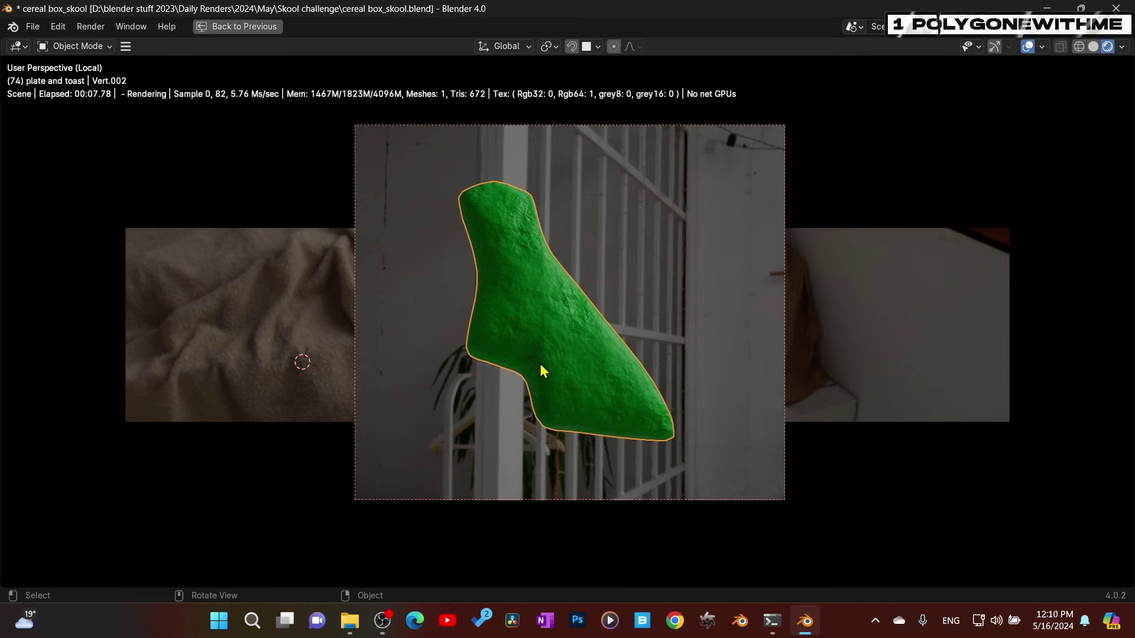
mouse_move(540, 364)
middle_down()
mouse_move(619, 370)
mouse_move(535, 367)
mouse_move(549, 372)
middle_up()
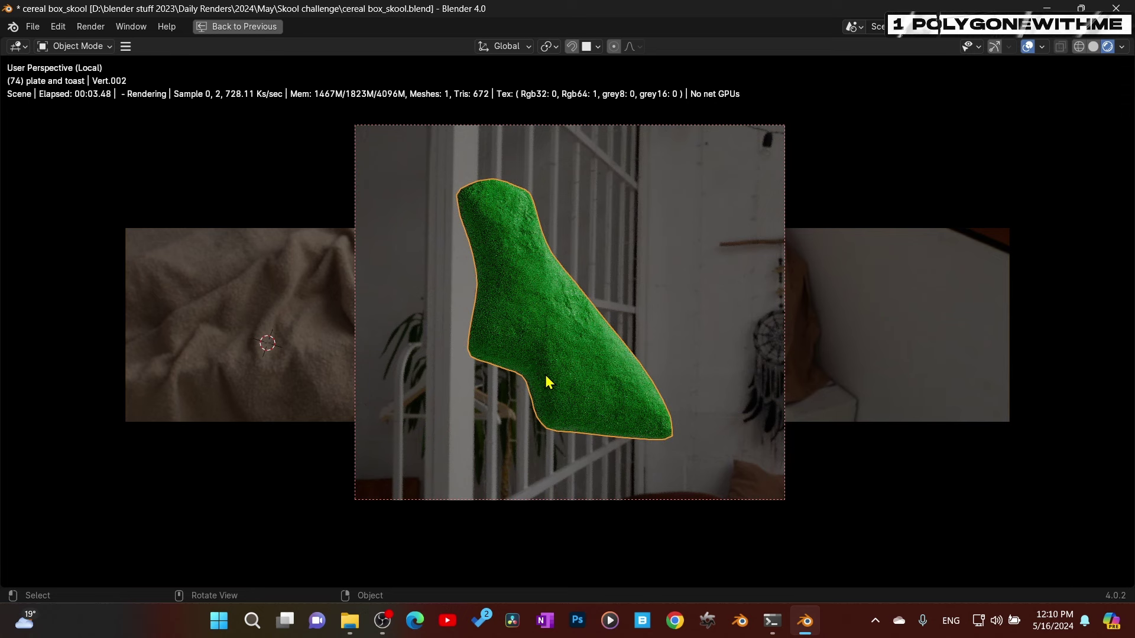
middle_drag(547, 374, 544, 372)
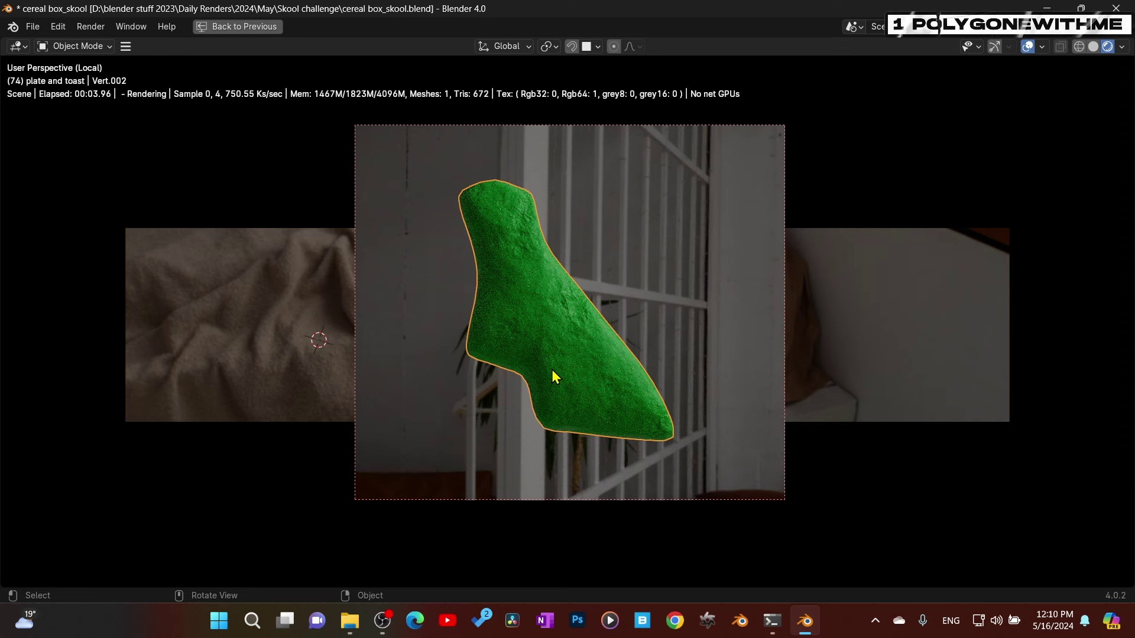
scroll(552, 370, down, 2)
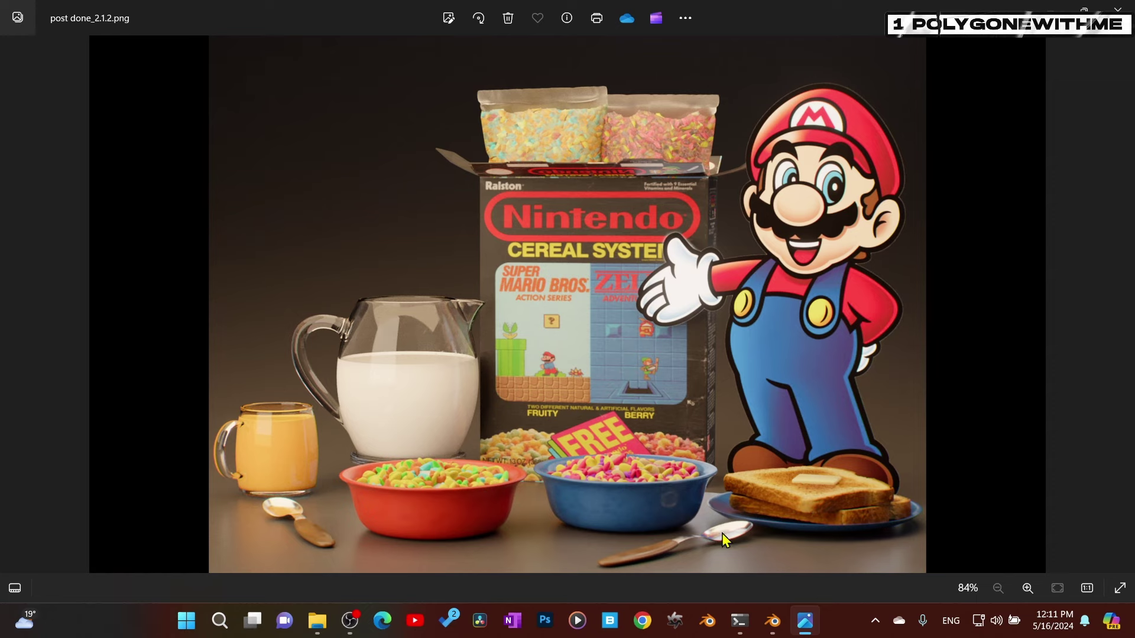
Isolate the toast slice on the plate and examine its mesh up close
middle_drag(688, 316, 674, 352)
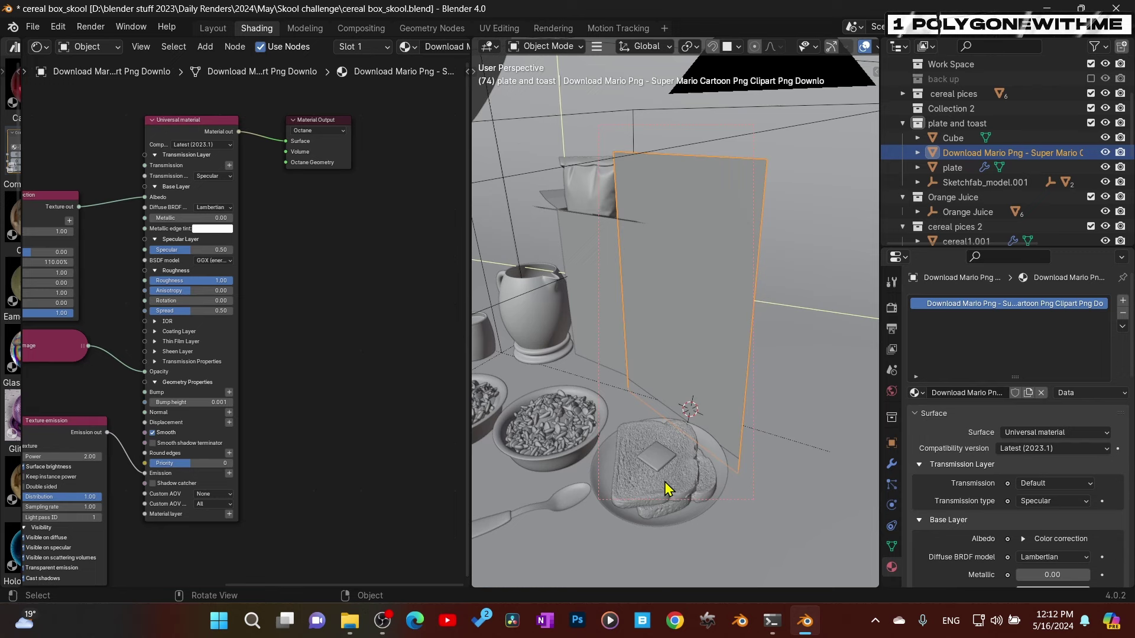
click(664, 481)
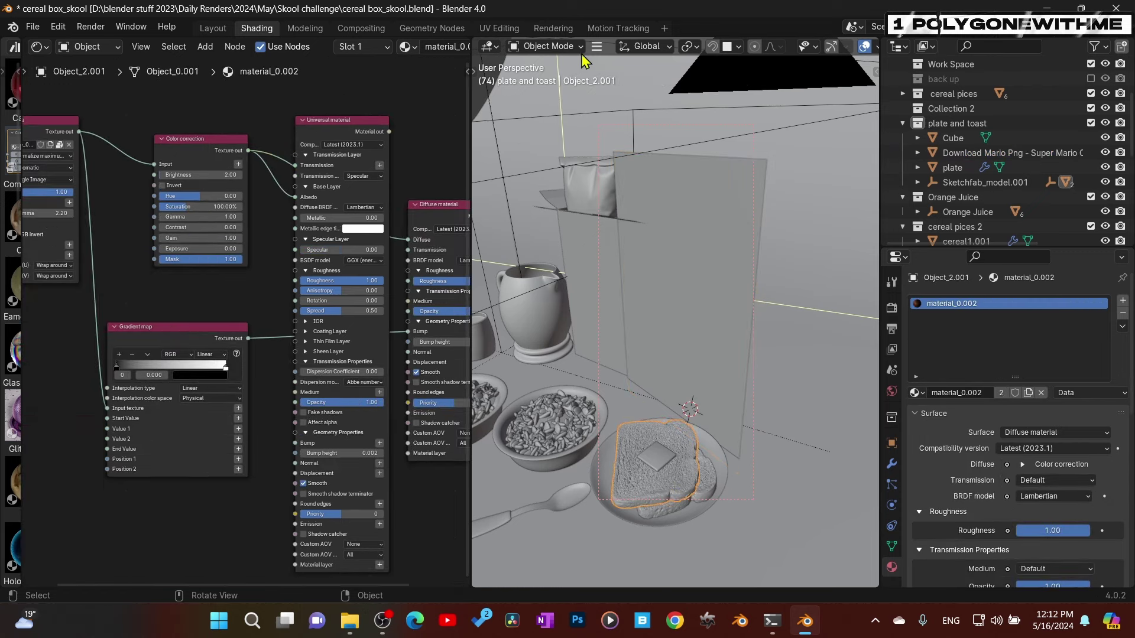
key(KP_Divide)
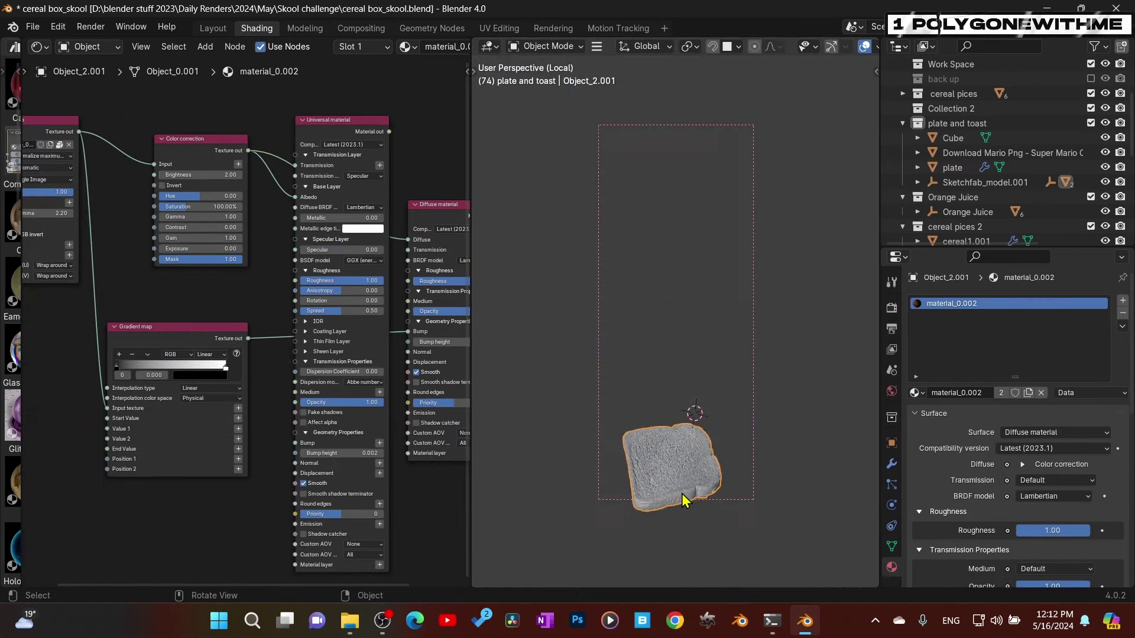
middle_drag(669, 385, 650, 431)
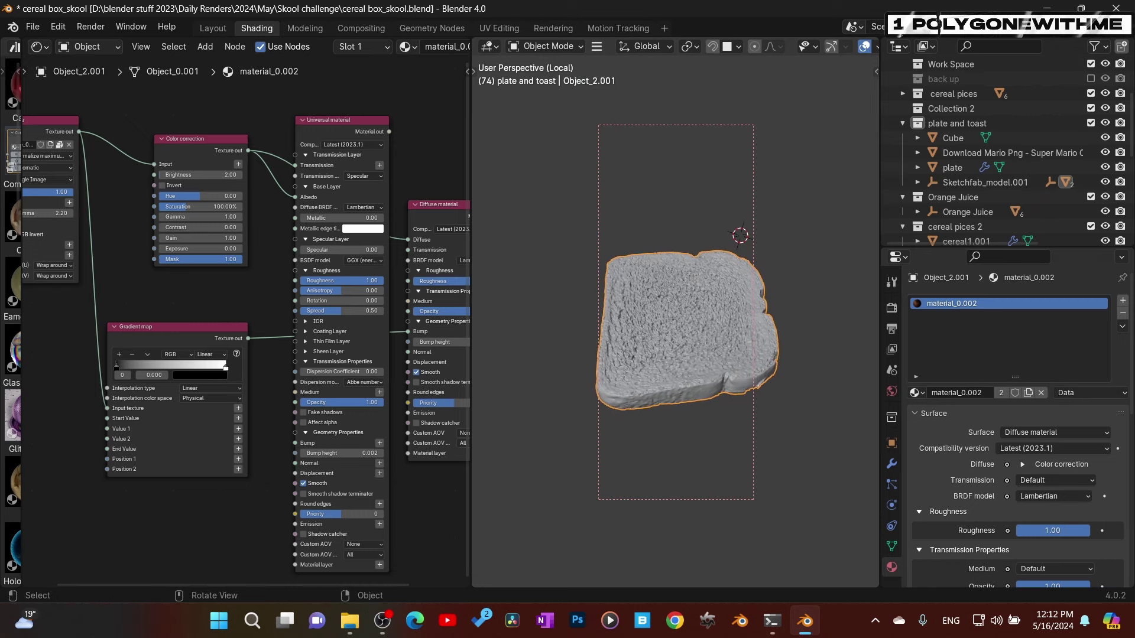
Enlarge the toast material's node graph and spread out its RGB image, Color correction, Gradient map, Material Output and Diffuse material nodes
scroll(331, 248, down, 2)
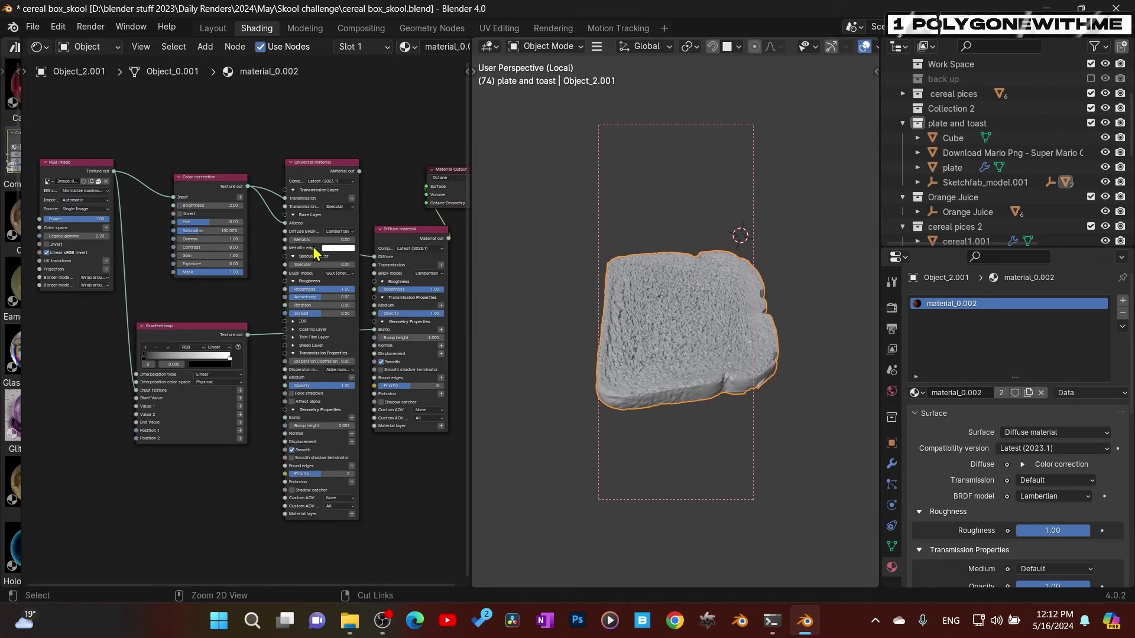
key(ctrl+space)
scroll(561, 302, up, 1)
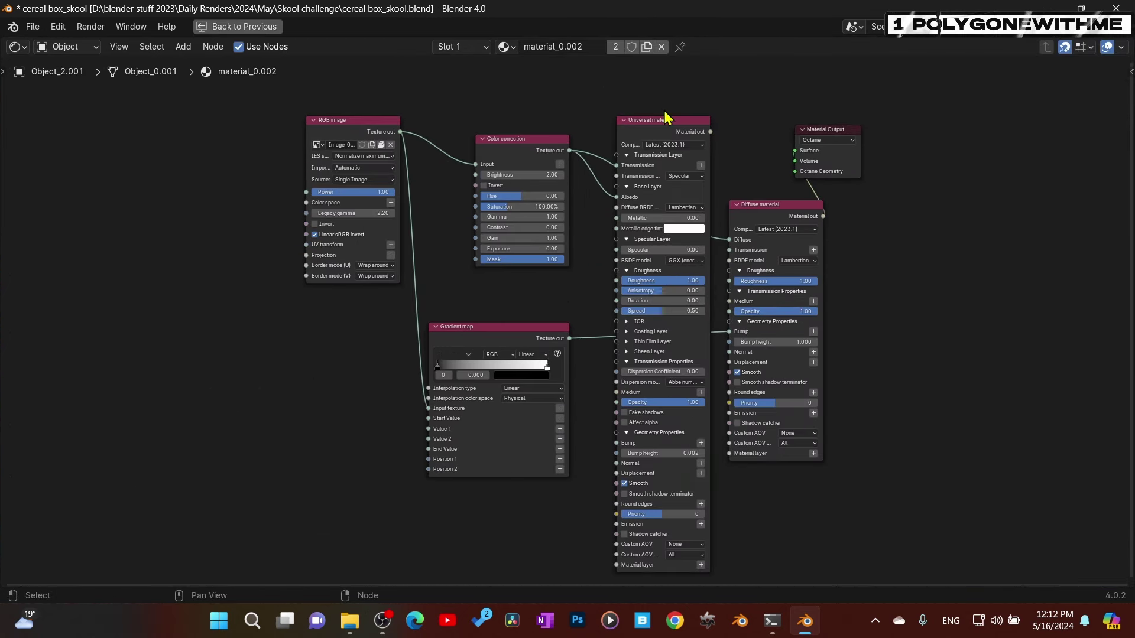
drag(522, 139, 497, 117)
drag(329, 120, 319, 120)
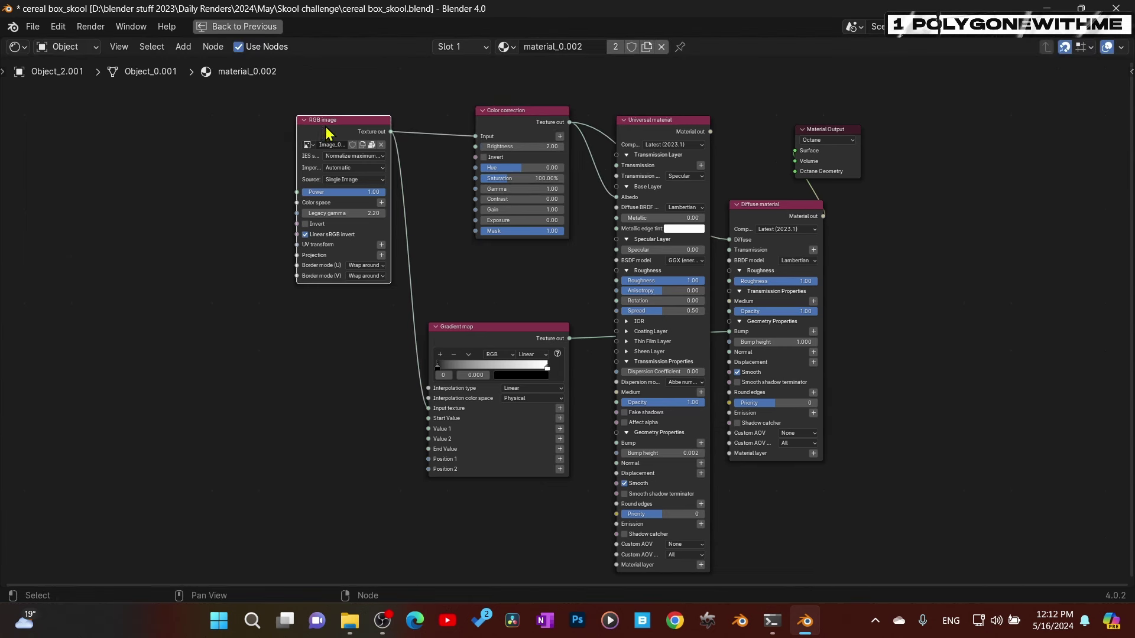
drag(519, 331, 473, 369)
drag(819, 126, 1011, 149)
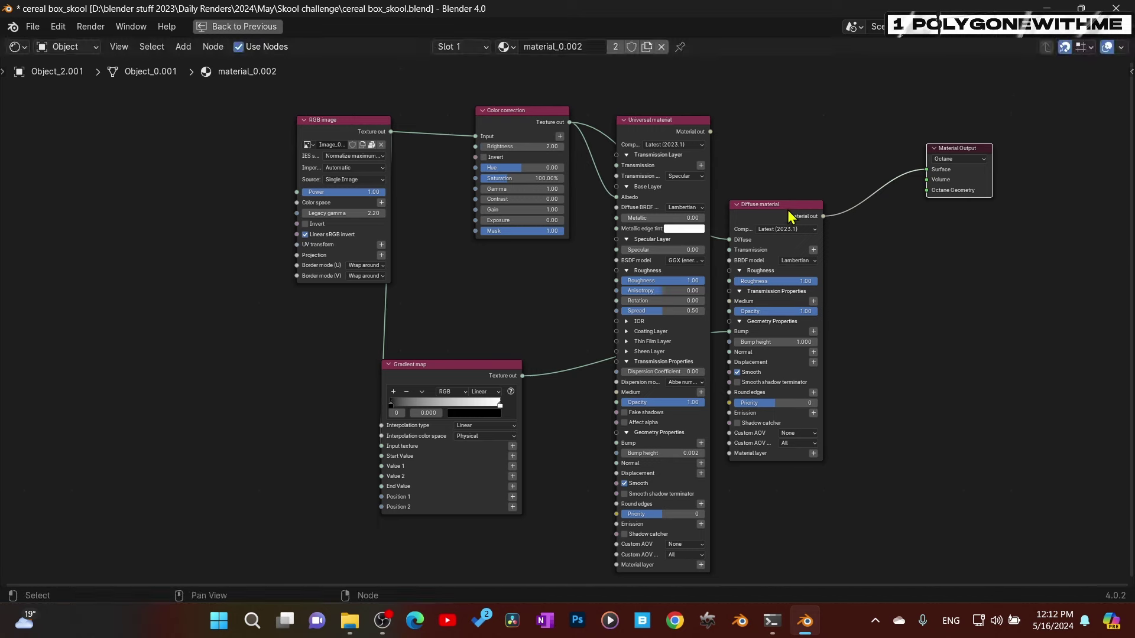
drag(791, 204, 818, 163)
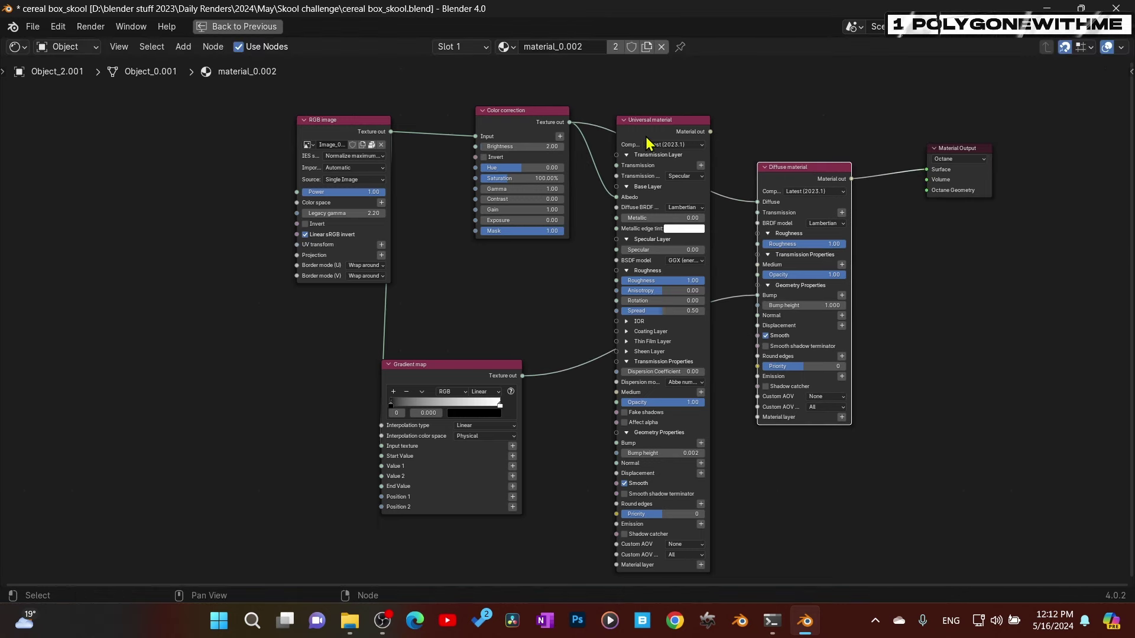
Disconnect the Universal material node, set it aside beyond the RGB image node, and reposition the RGB image and Color correction nodes
drag(663, 149, 658, 236)
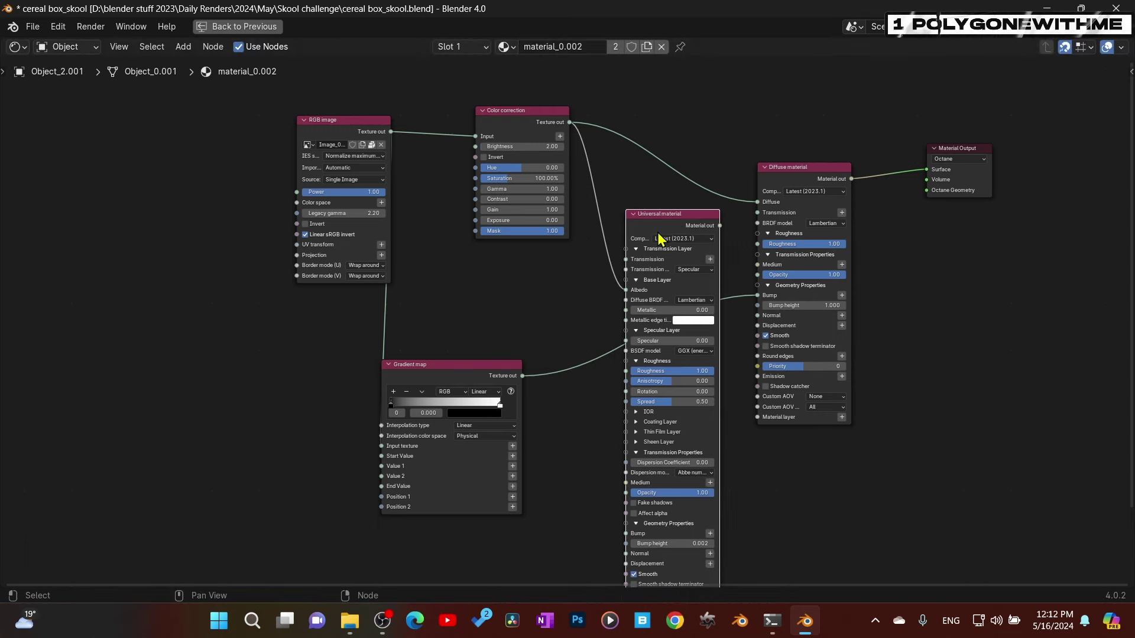
ctrl+right_drag(627, 199, 582, 221)
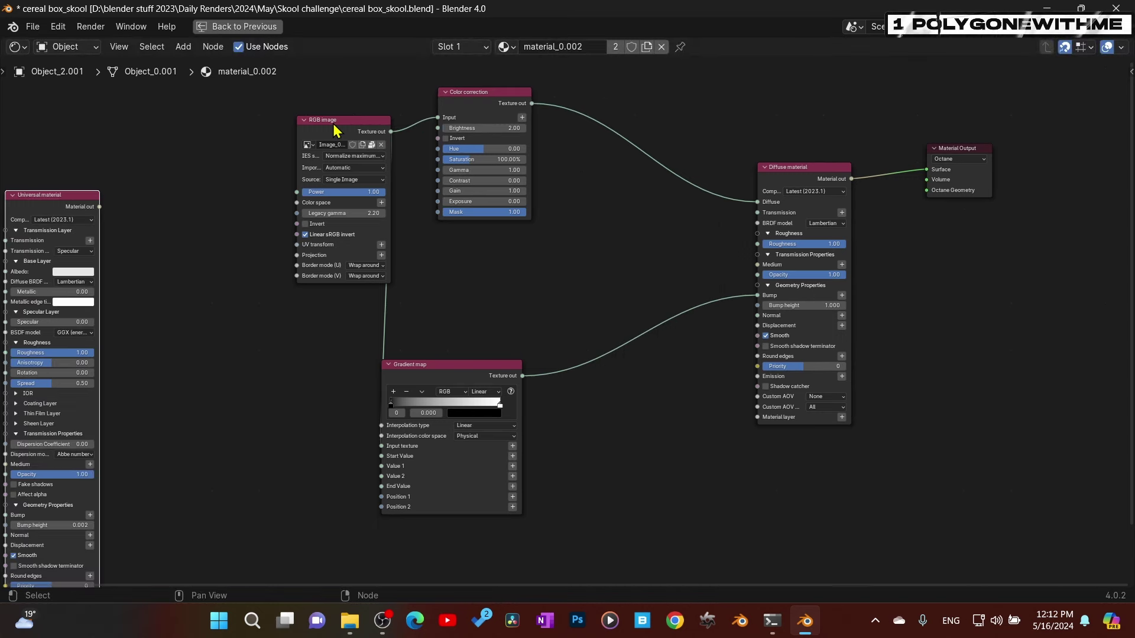
drag(330, 123, 263, 131)
drag(472, 115, 473, 134)
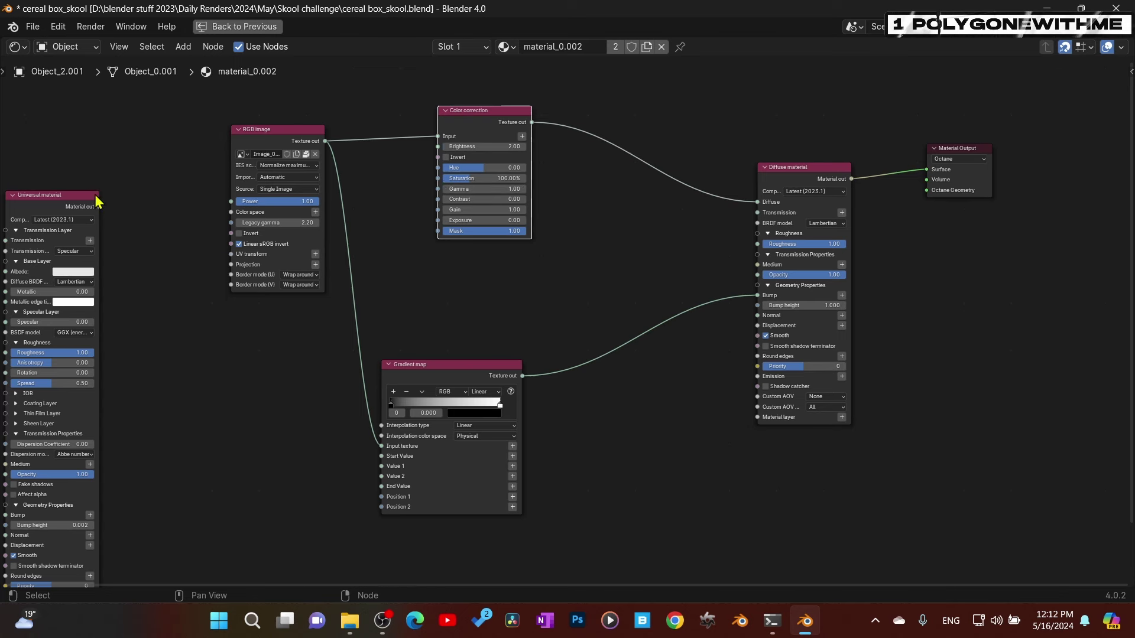
Move the Gradient map and Color correction nodes closer to the Diffuse material node
click(69, 197)
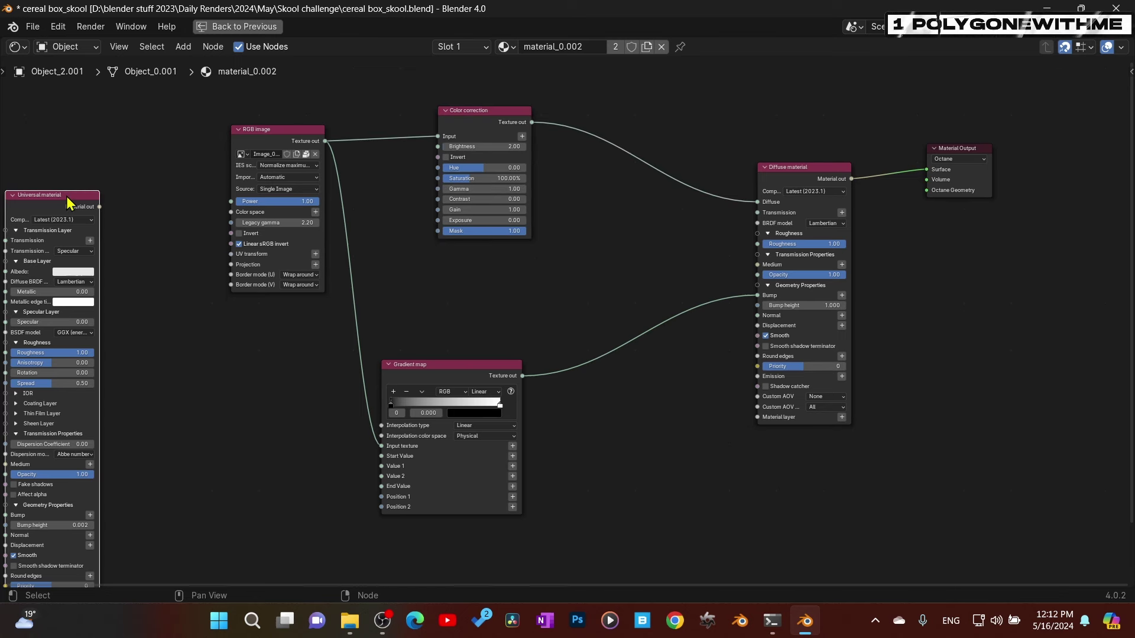
click(821, 173)
drag(471, 384, 583, 346)
drag(485, 117, 644, 157)
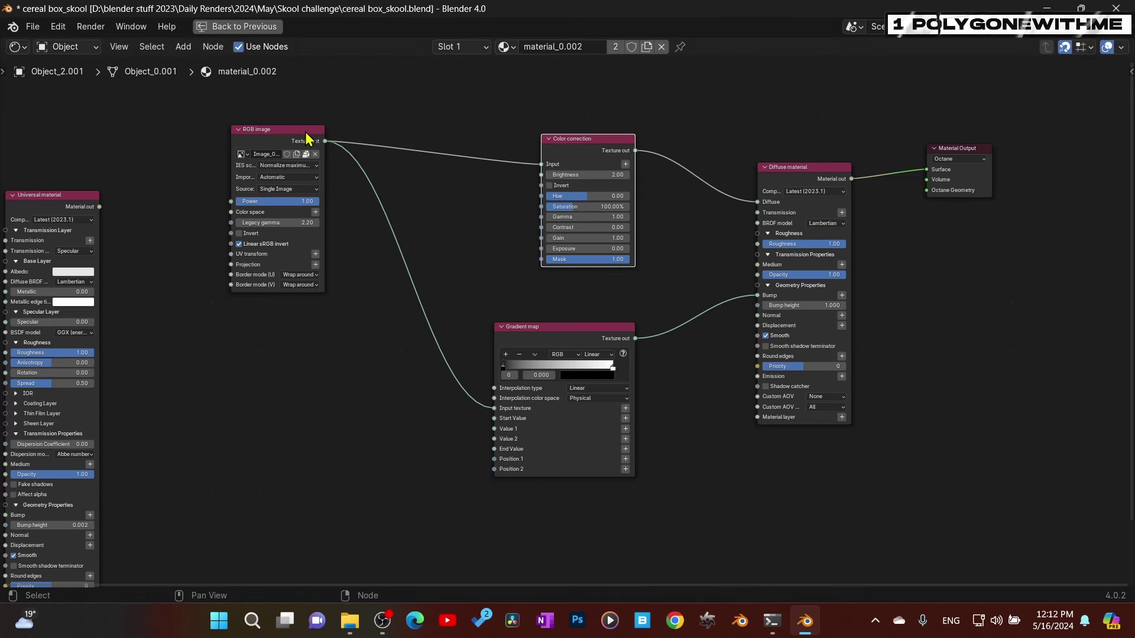
Move the RGB image node closer to the Color correction node, select the Gradient map node, and restore the full Shading layout
drag(306, 133, 409, 170)
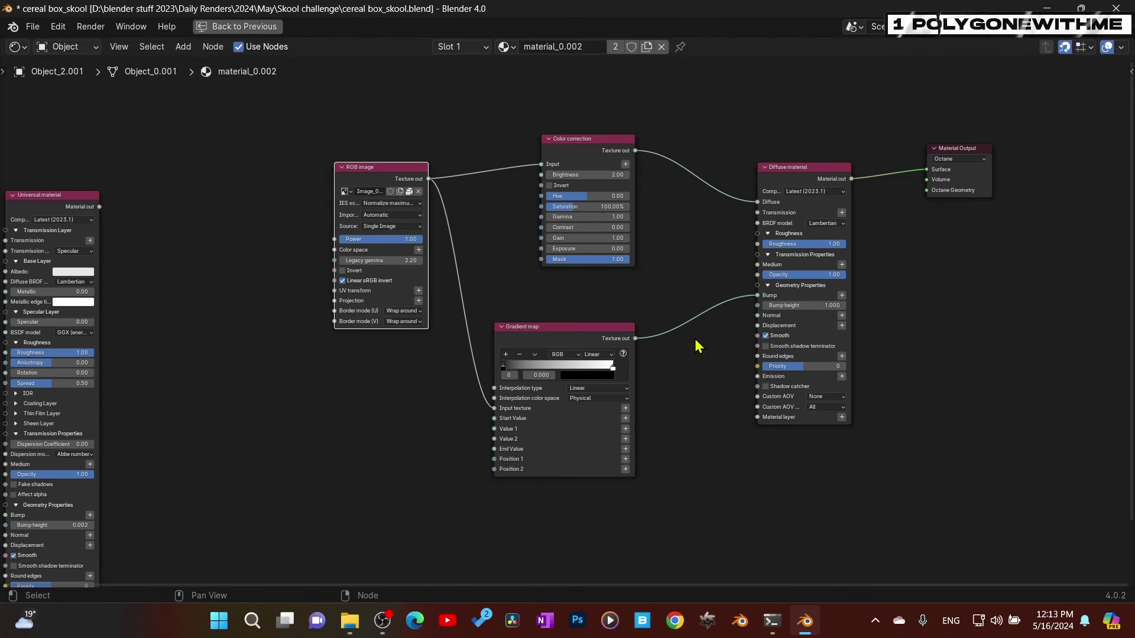
click(597, 349)
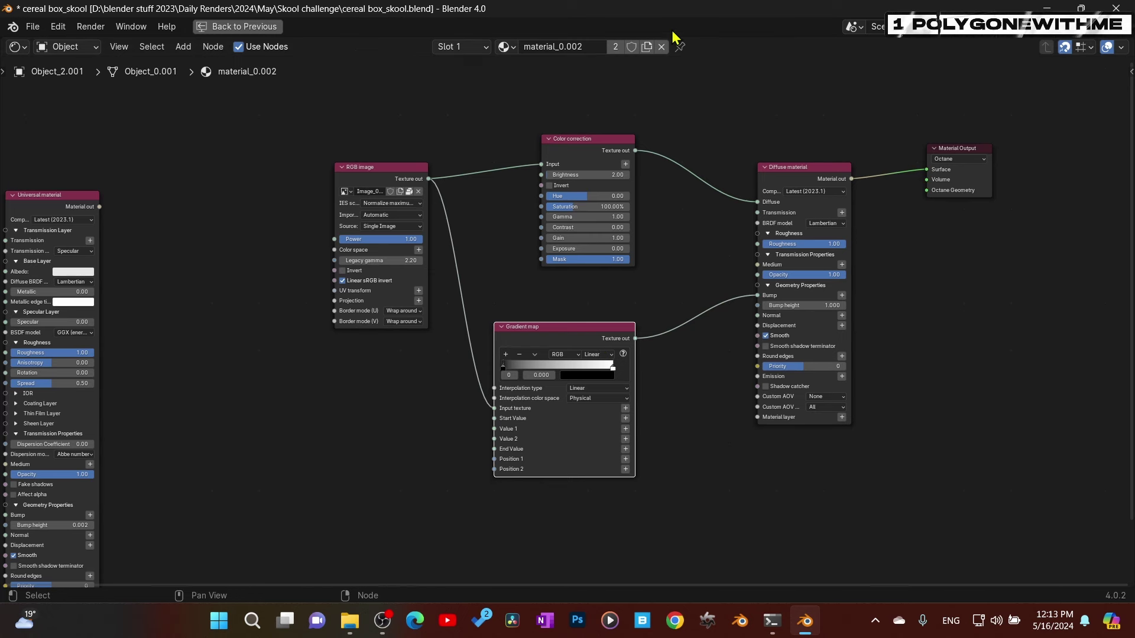
click(270, 27)
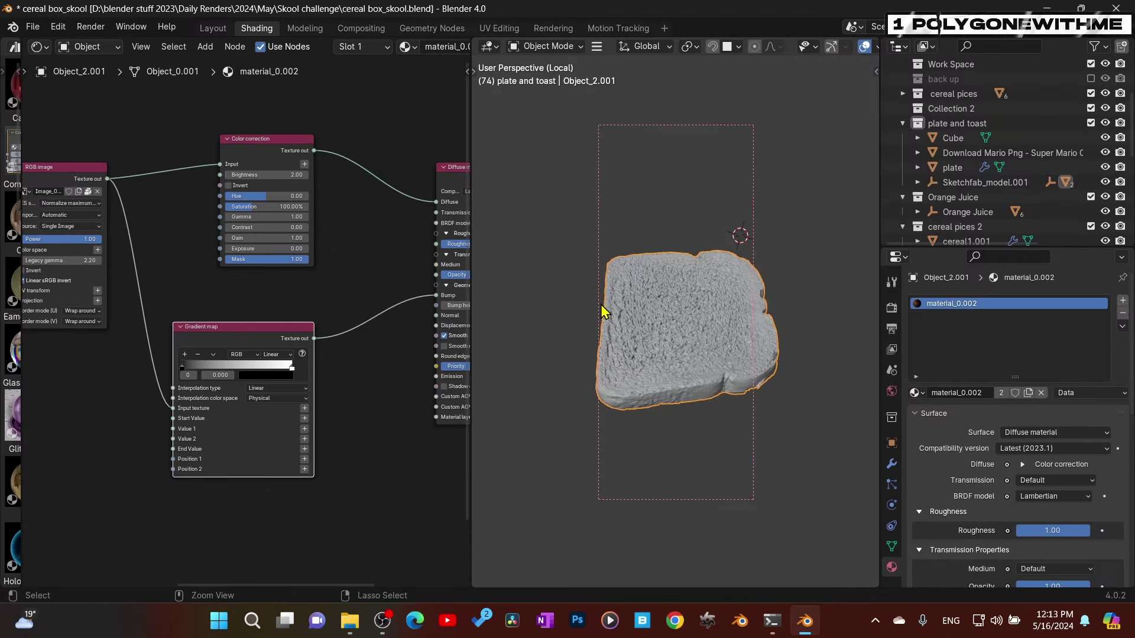
Set a render region around the isolated toast slice and view it in rendered shading from a tilted angle
key(b)
mouse_move(568, 226)
mouse_down()
mouse_move(843, 461)
mouse_move(817, 451)
mouse_up()
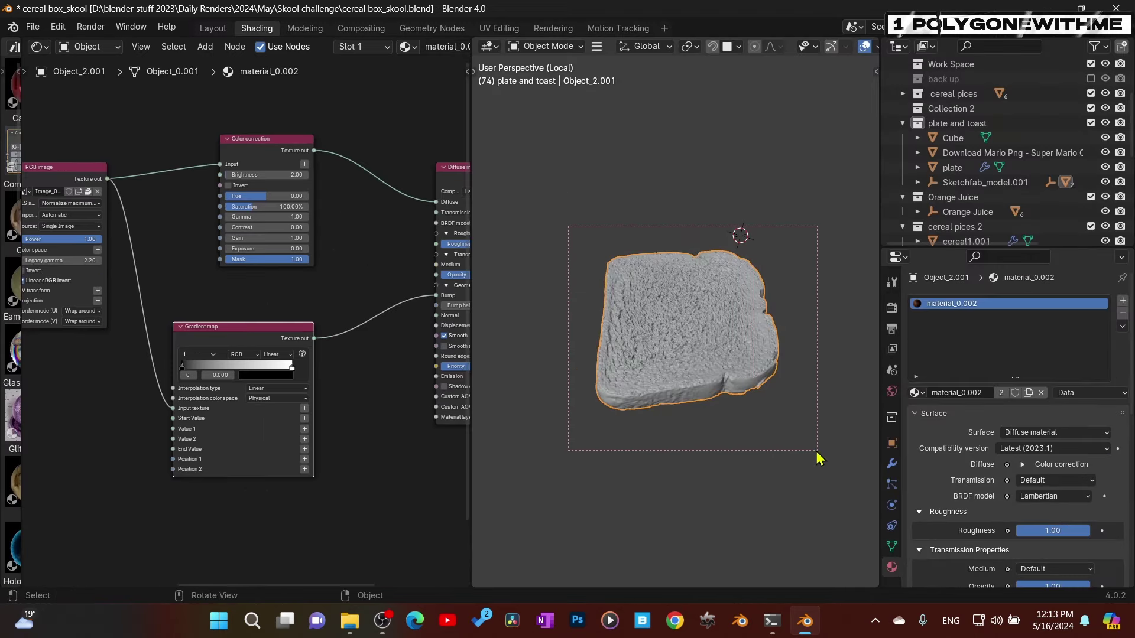
key(z)
middle_drag(717, 296, 719, 362)
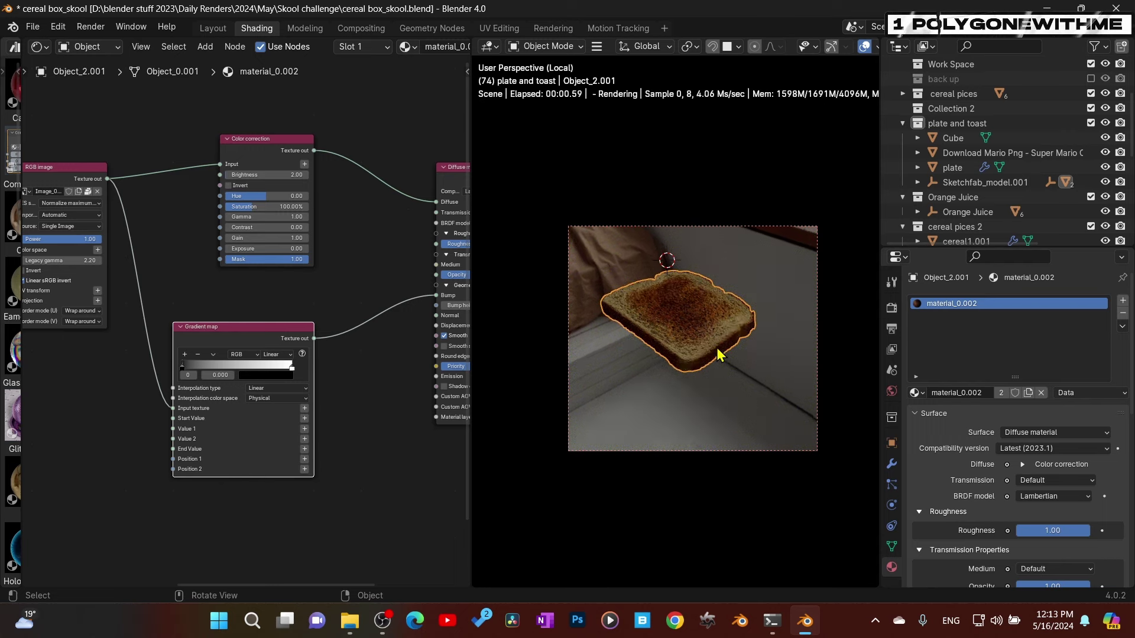
Return to the full scene and isolate the butter piece lying on top of the toast
key(KP_Divide)
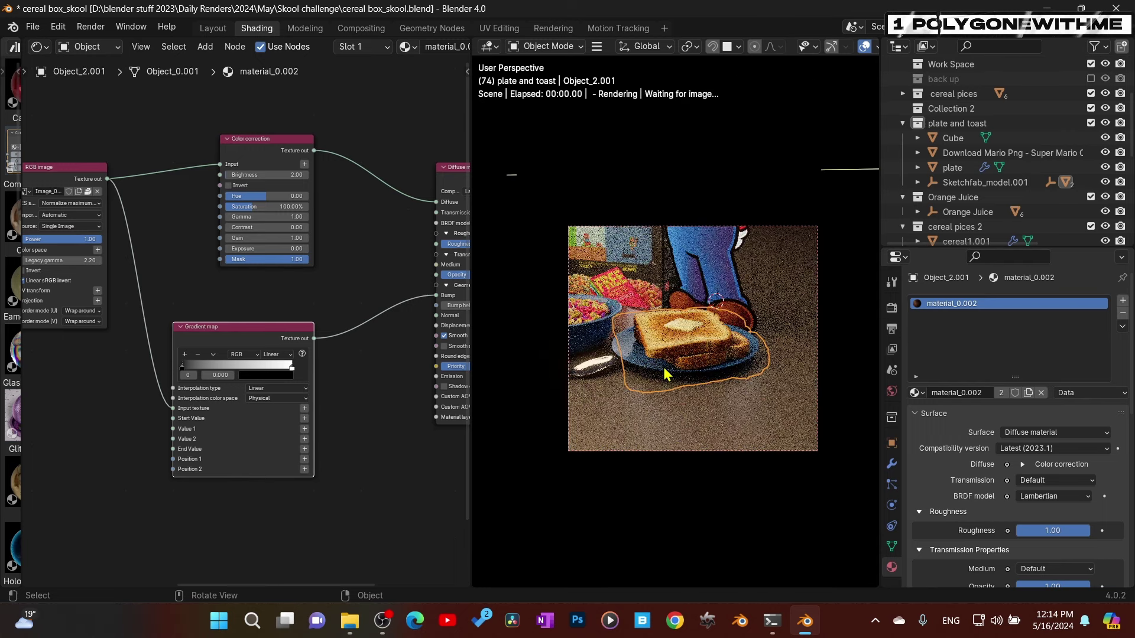
click(690, 333)
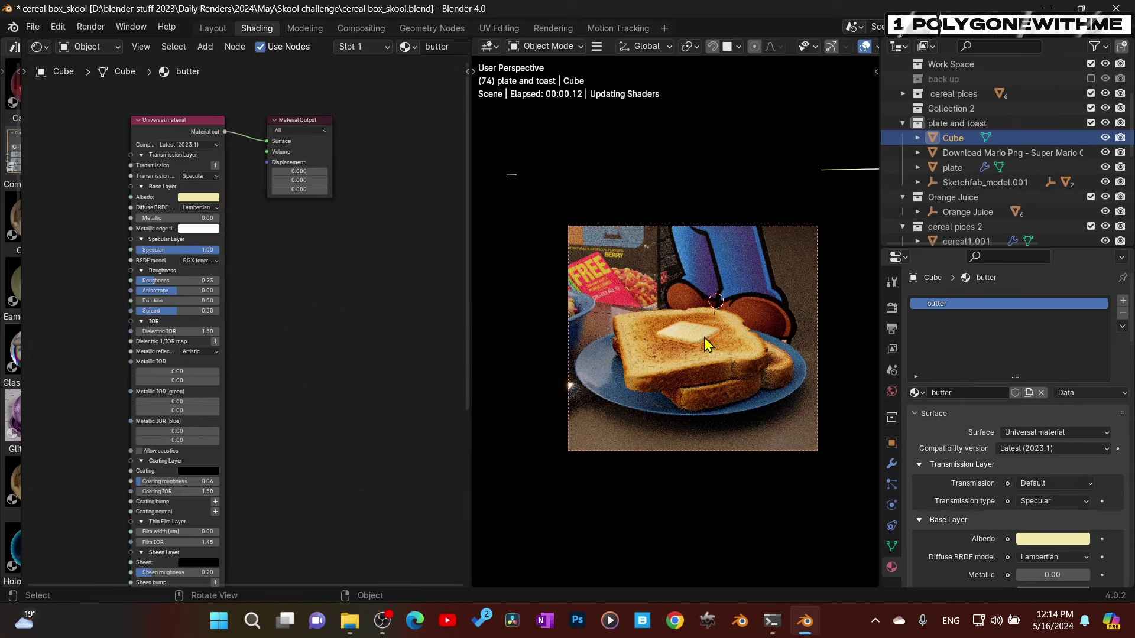
key(KP_Divide)
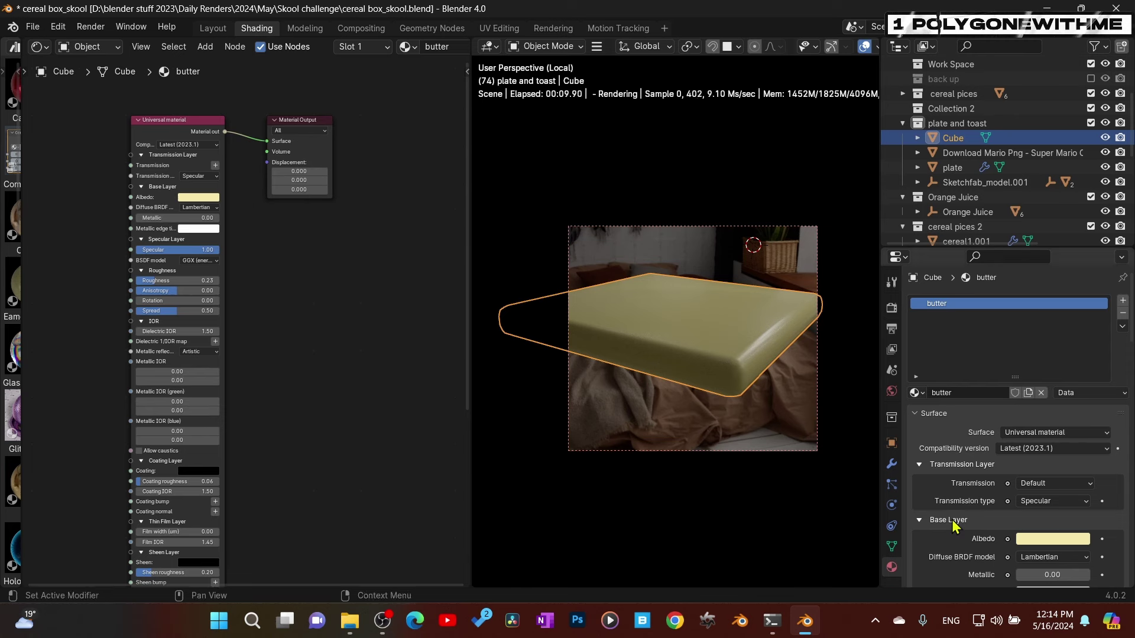
Examine the isolated butter's rendered surface from several angles along with the settings of its Universal material node
drag(1028, 539, 715, 387)
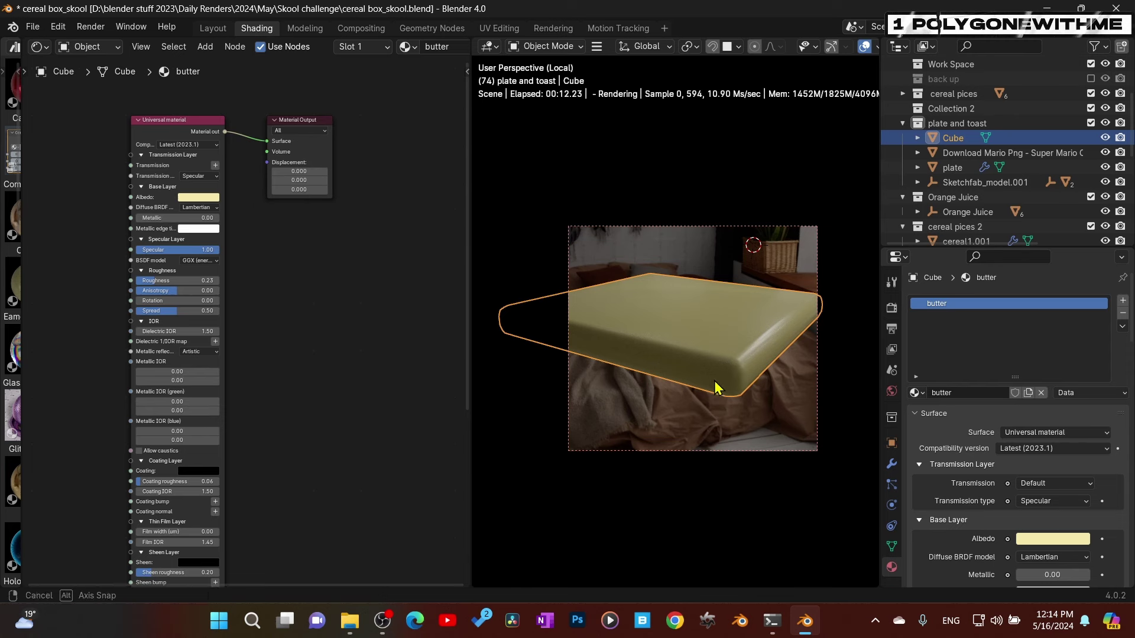
middle_drag(715, 387, 692, 393)
middle_drag(340, 314, 402, 288)
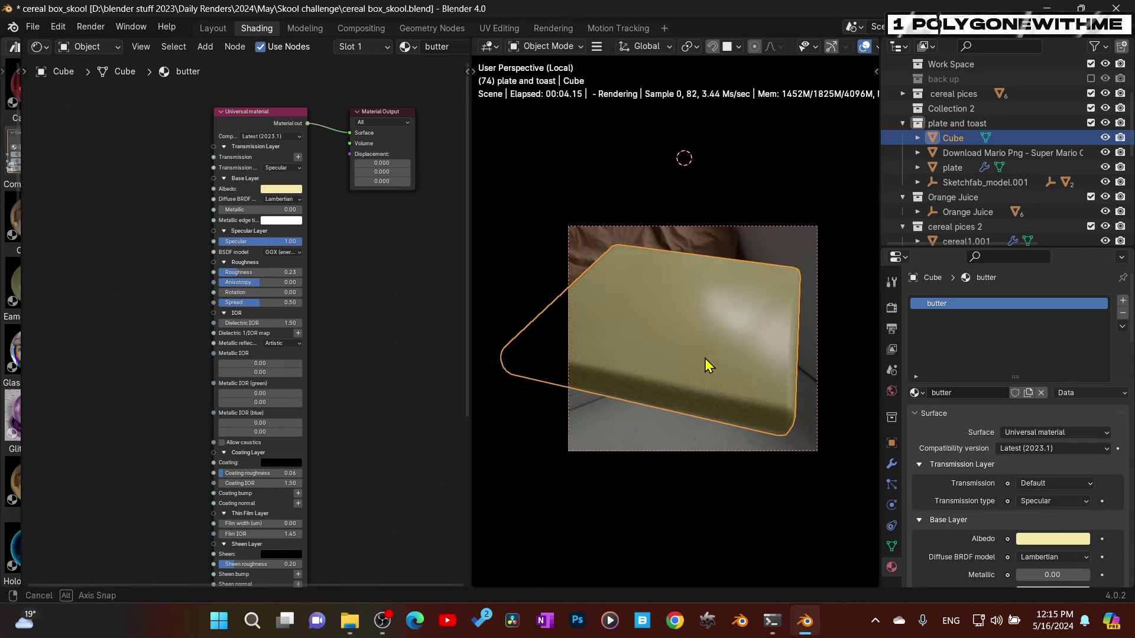
middle_drag(705, 358, 756, 374)
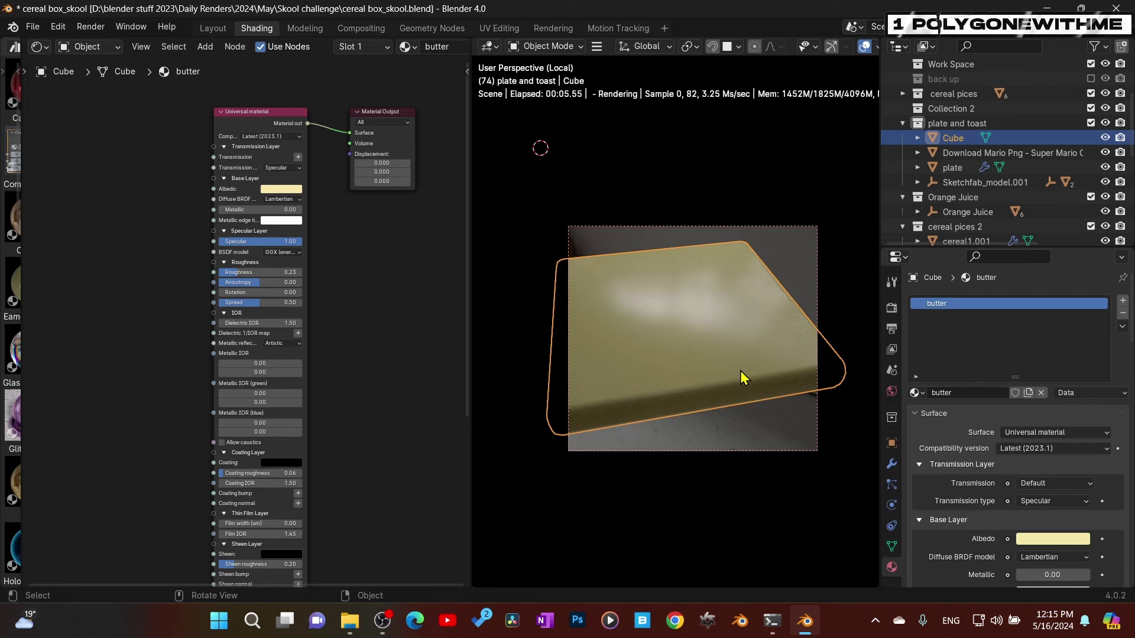
middle_drag(740, 370, 697, 371)
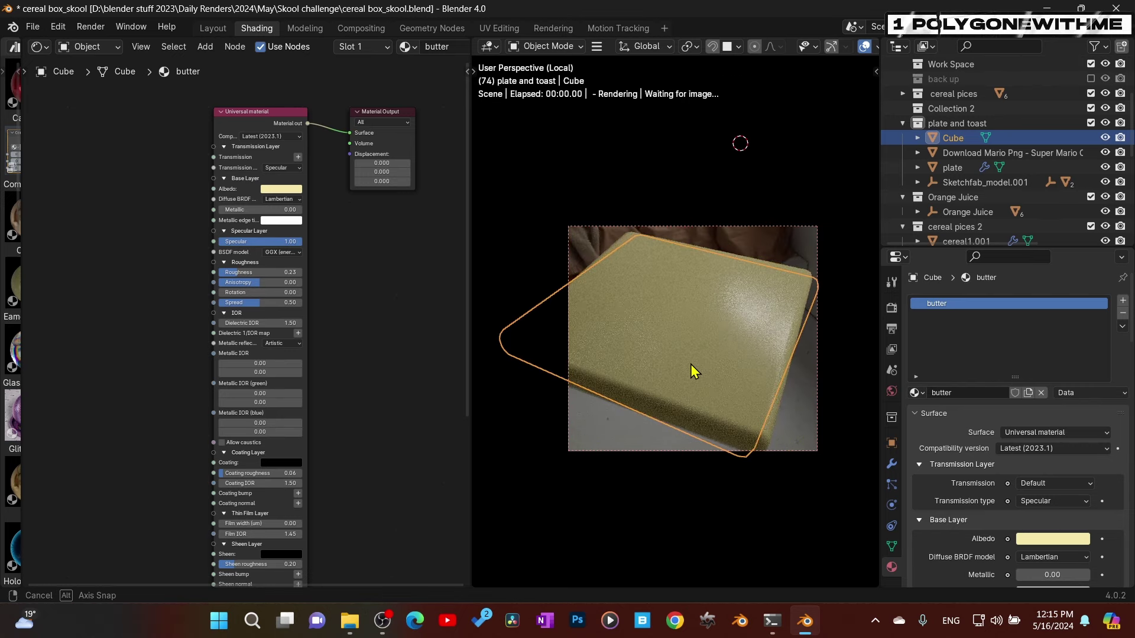
middle_drag(690, 364, 693, 359)
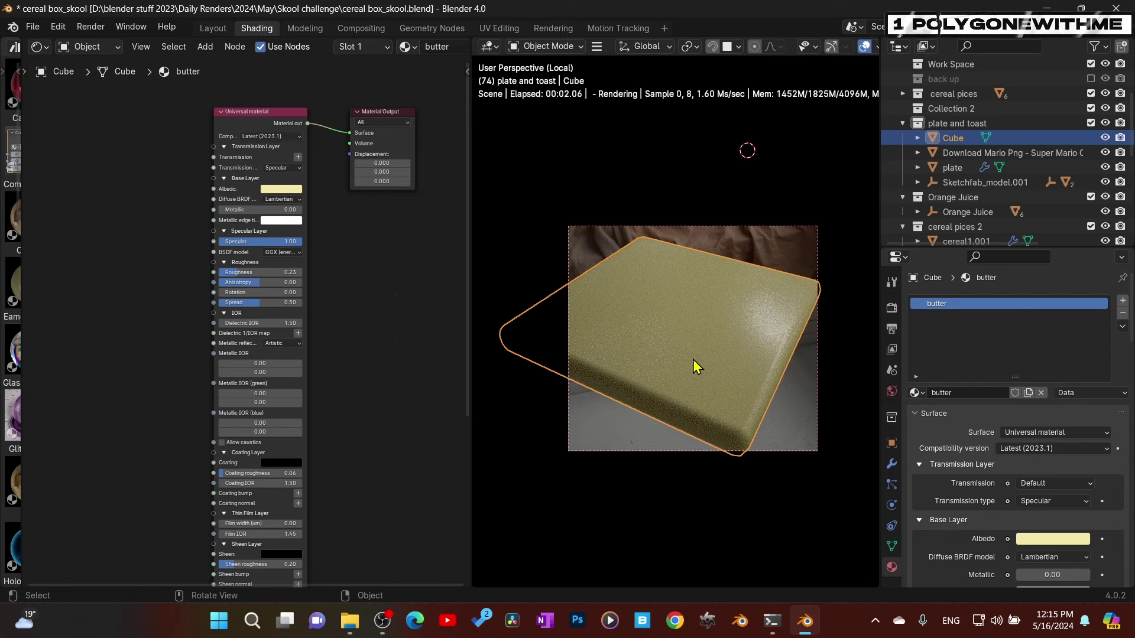
middle_drag(686, 369, 680, 369)
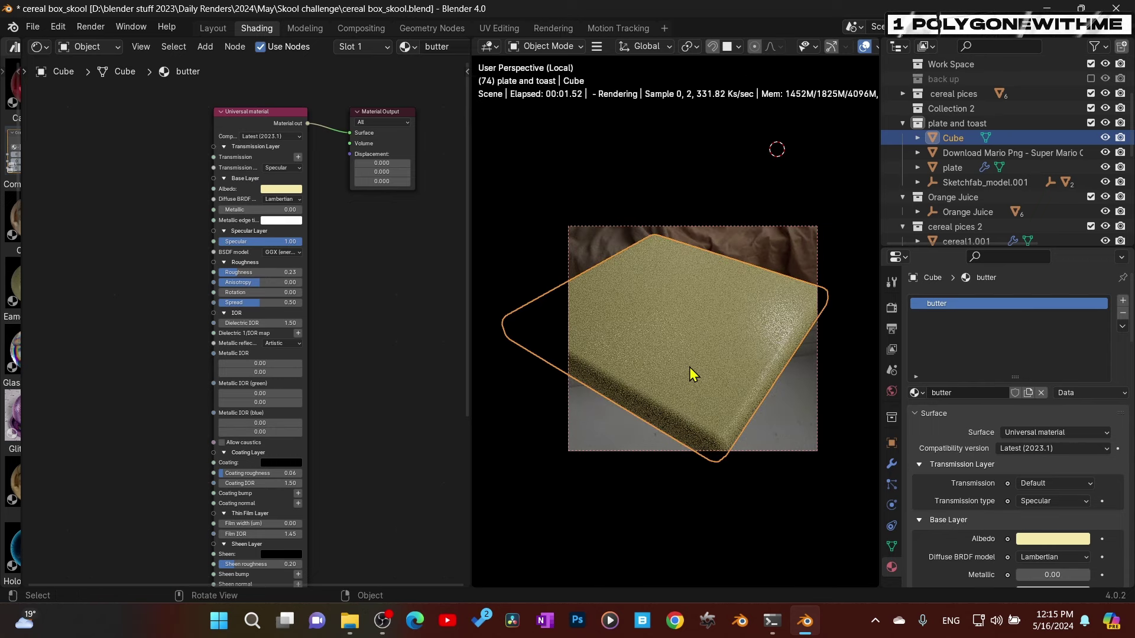
scroll(689, 367, down, 1)
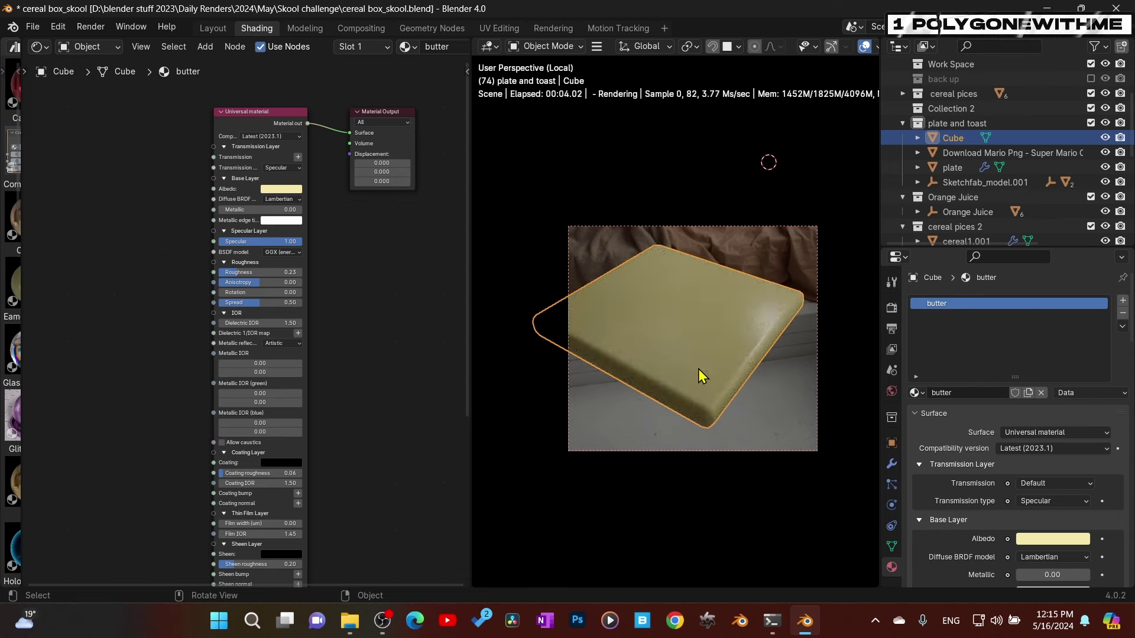
middle_drag(698, 369, 689, 364)
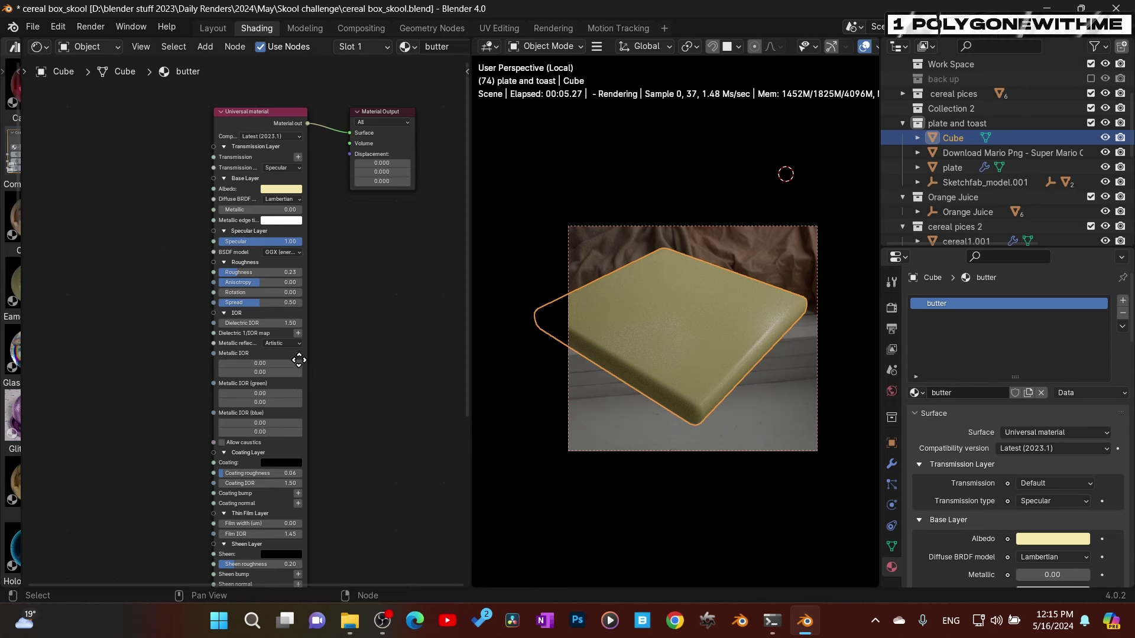
middle_drag(298, 333, 310, 222)
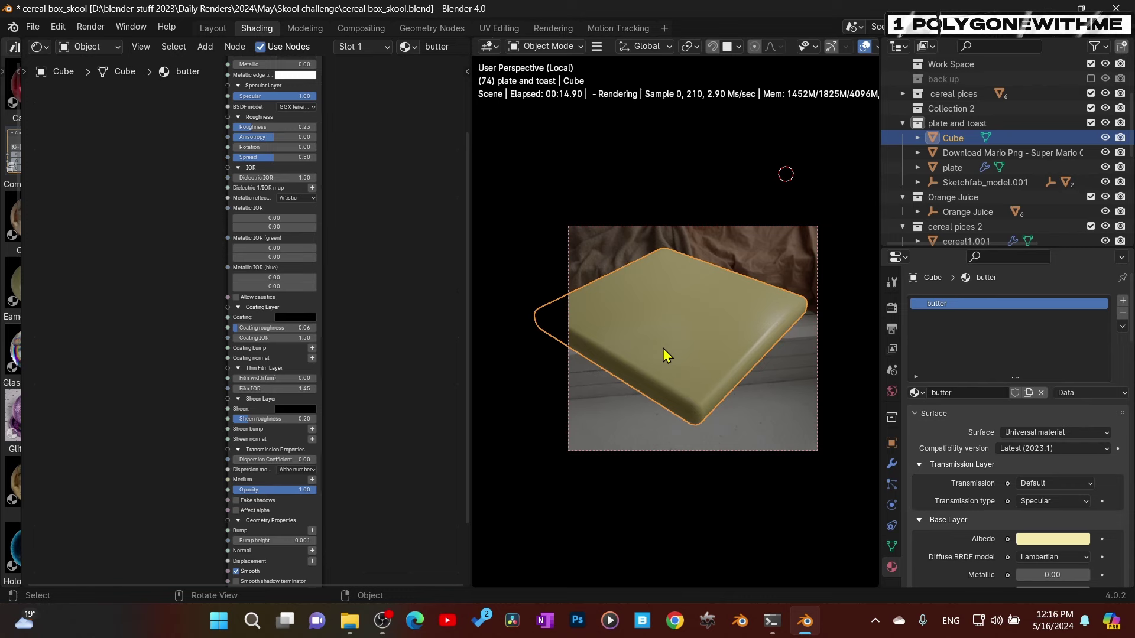
Leave the butter's isolated view, select the spoon in front of the cereal bowls and plate, and isolate it
key(slash)
click(682, 405)
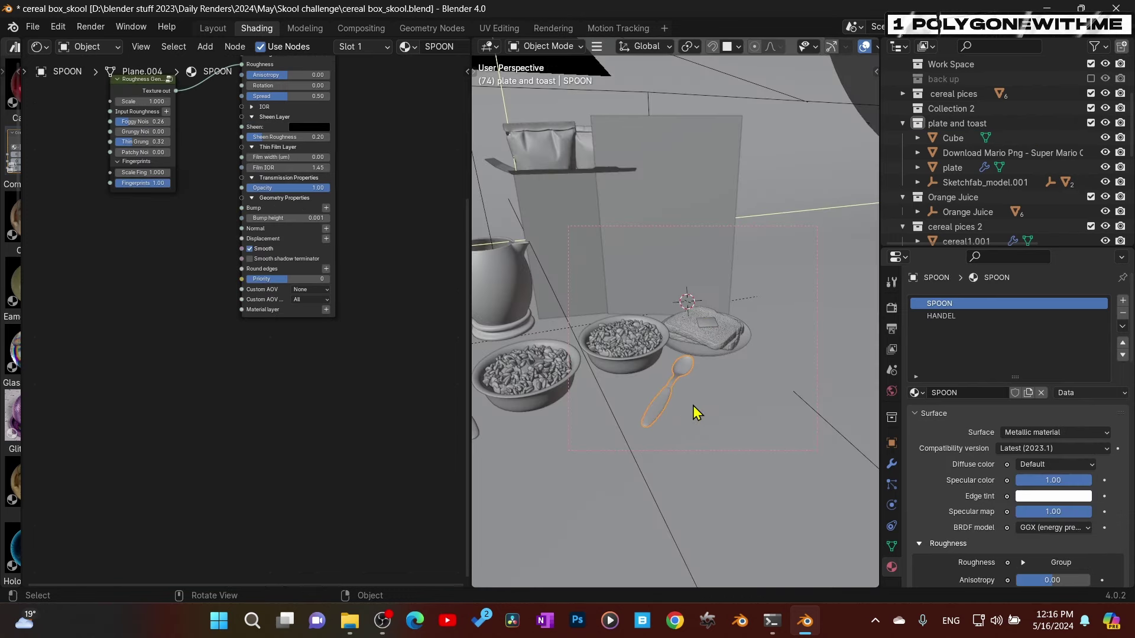
middle_drag(694, 410, 638, 397)
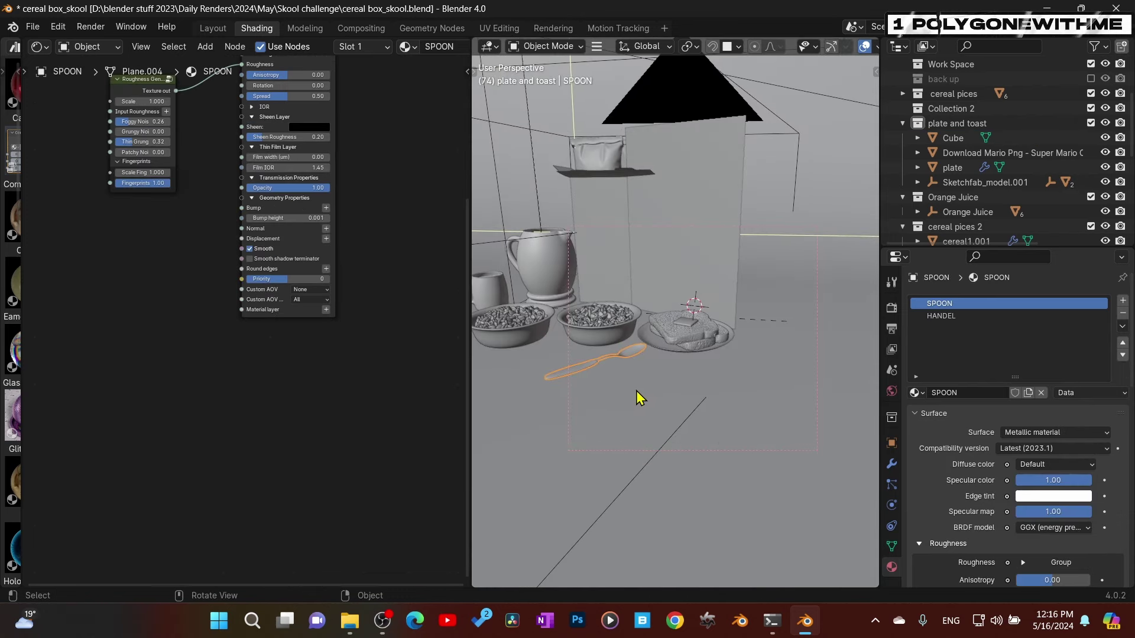
key(slash)
scroll(670, 379, up, 2)
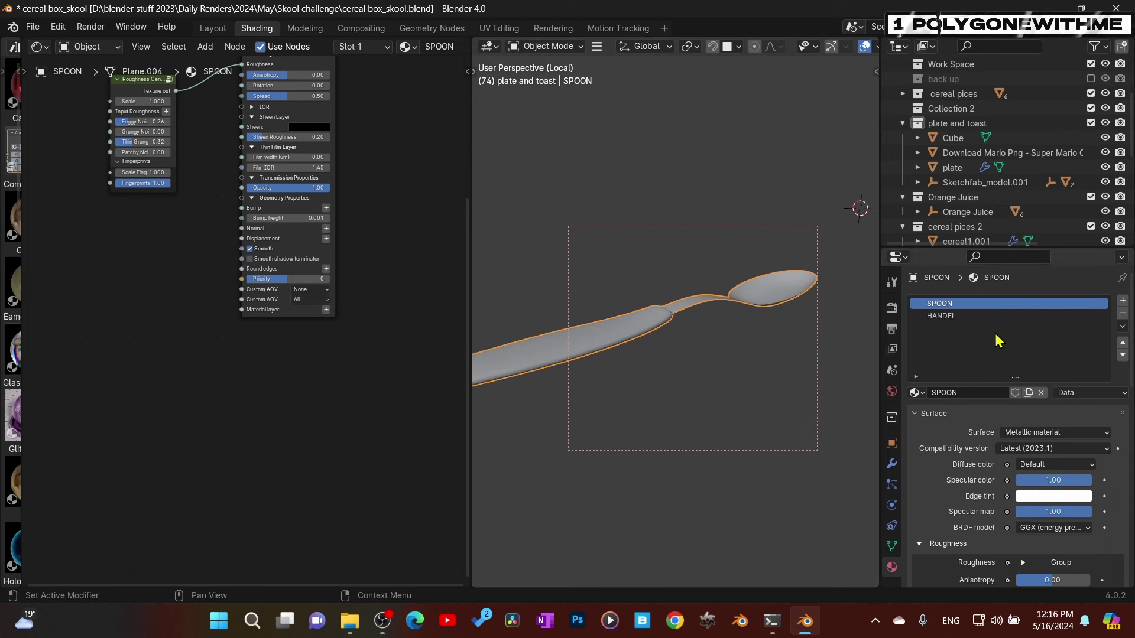
Fit the SPOON material's whole node graph in view and switch the viewport to rendered shading
key(Home)
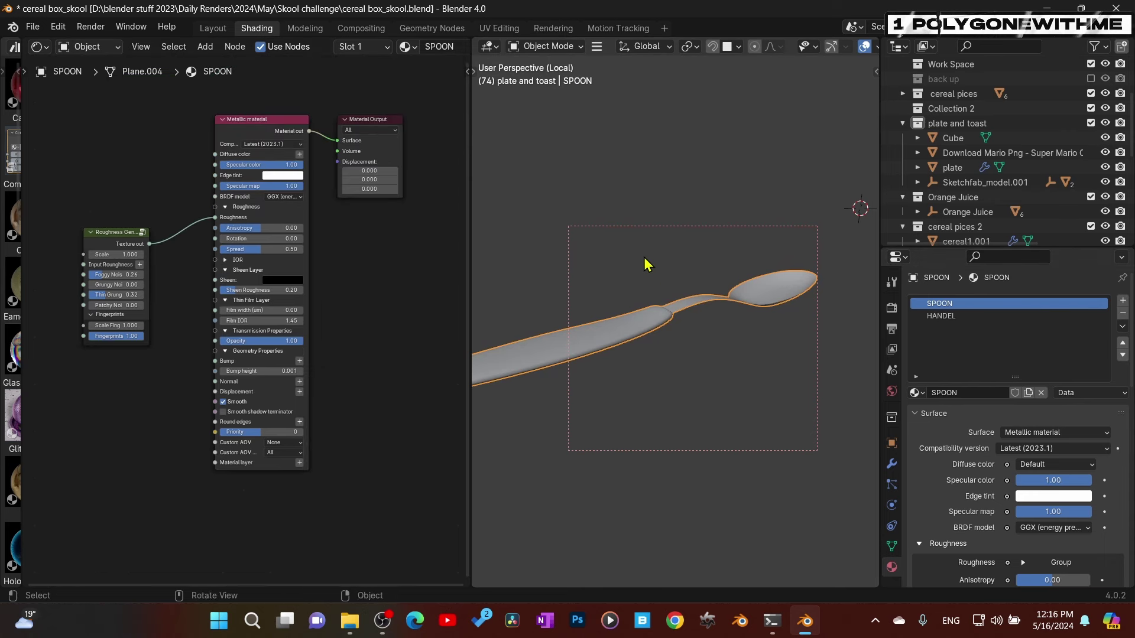
key(z)
click(864, 337)
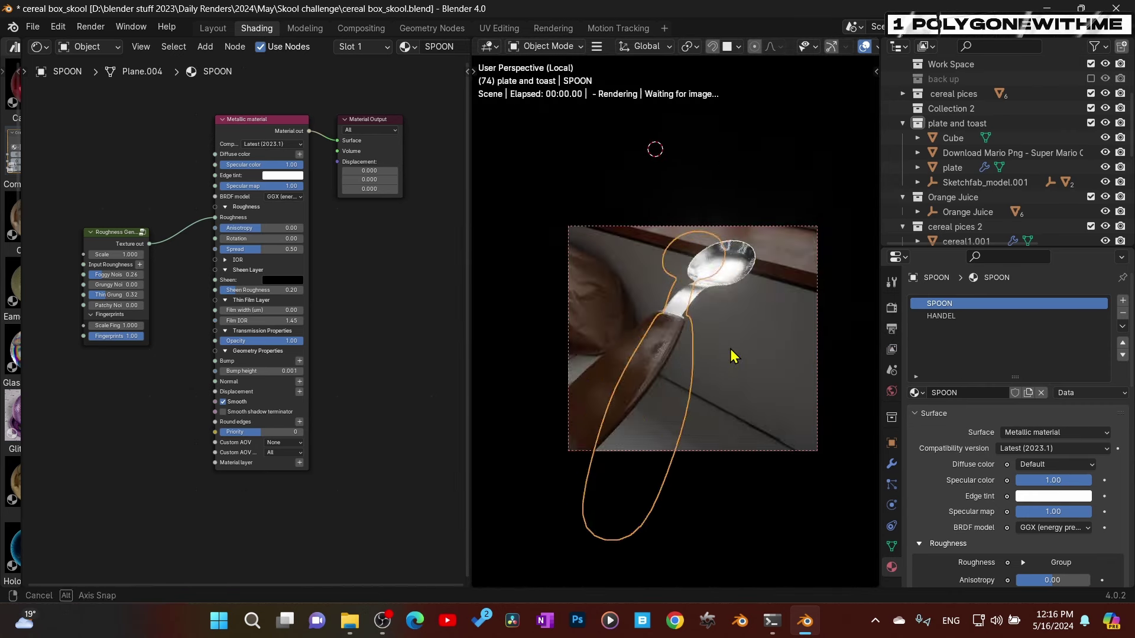
Open the spoon's HANDEL material slot and examine the handle's rendered surface and roughness nodes
click(946, 316)
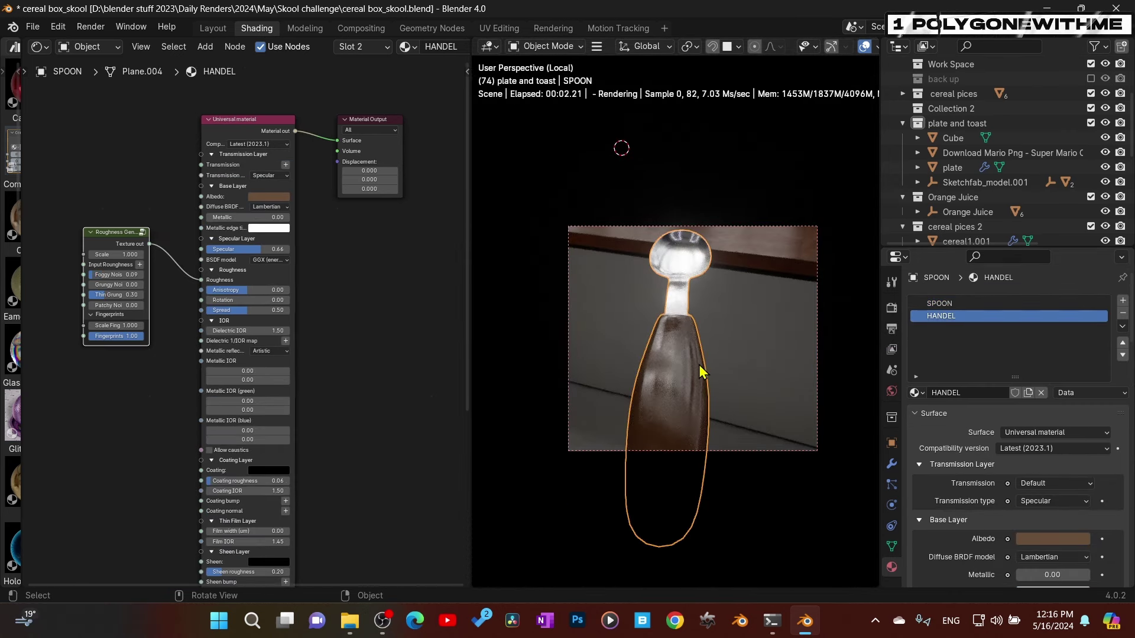
middle_drag(706, 374, 679, 370)
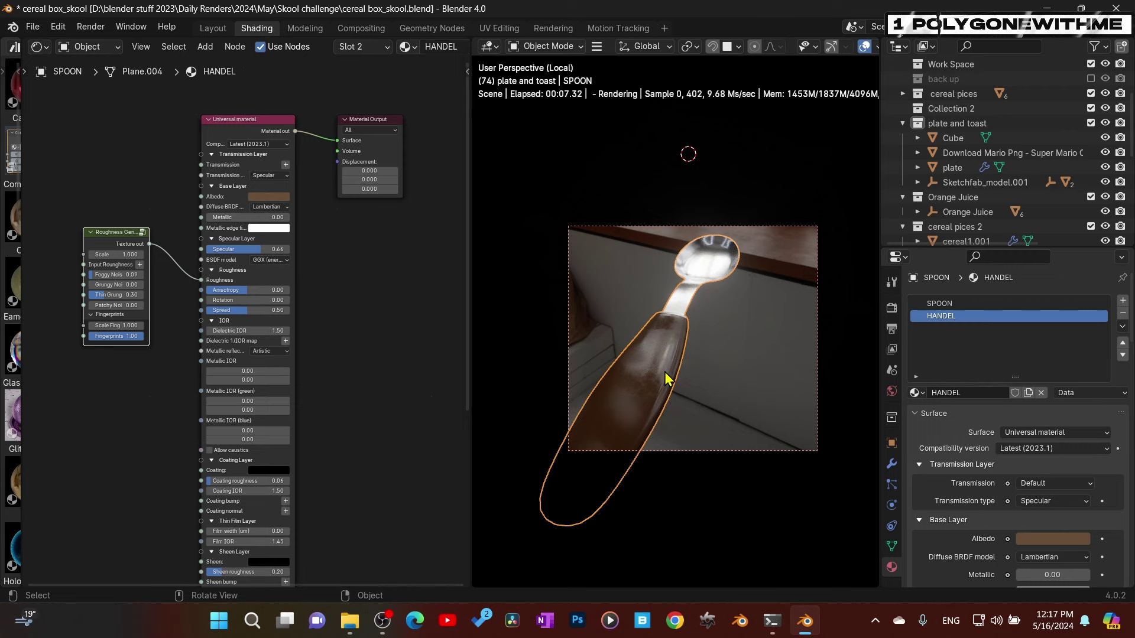
middle_drag(697, 378, 671, 388)
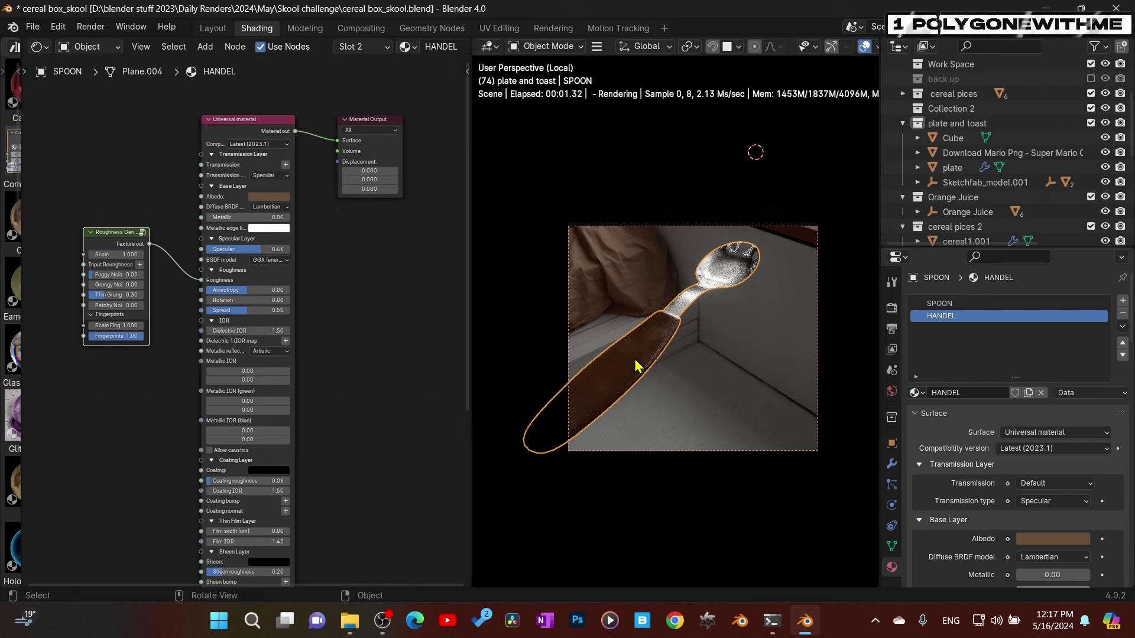
middle_drag(636, 366, 646, 370)
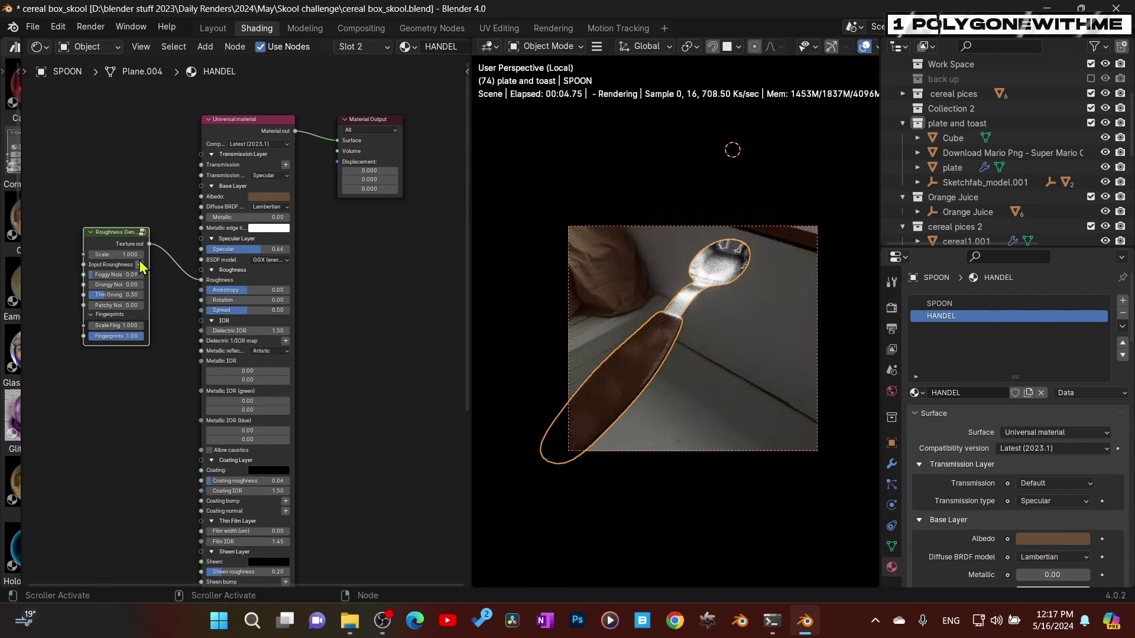
middle_drag(717, 447, 751, 423)
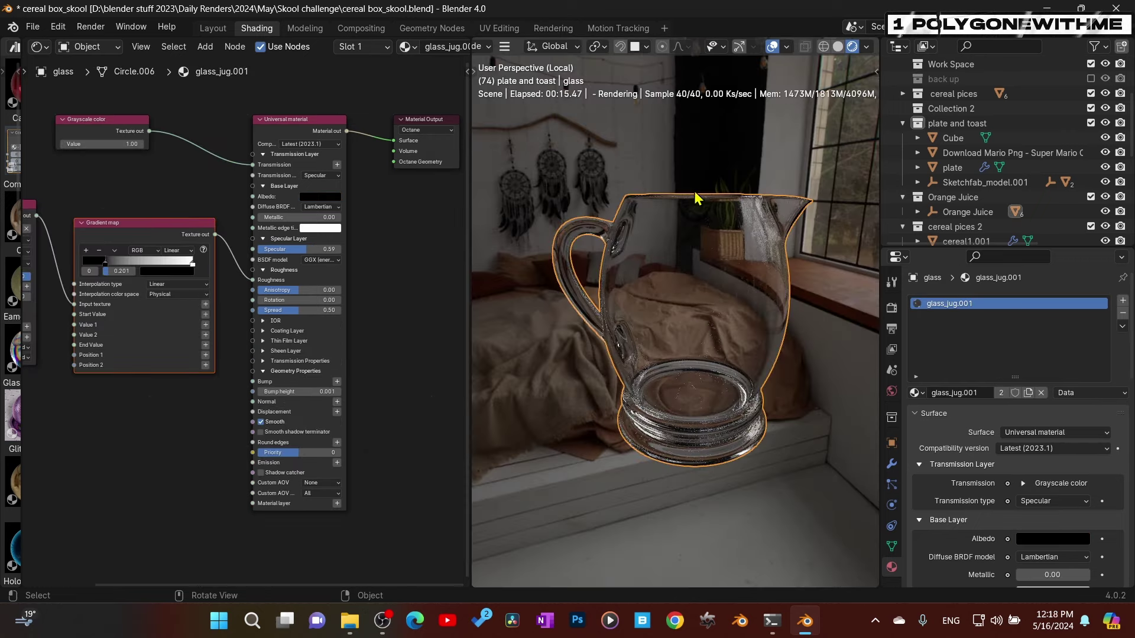
Examine the glass jug's rendered transparency from several angles and the Grayscale image and Gradient map nodes driving its roughness
middle_drag(728, 264, 685, 337)
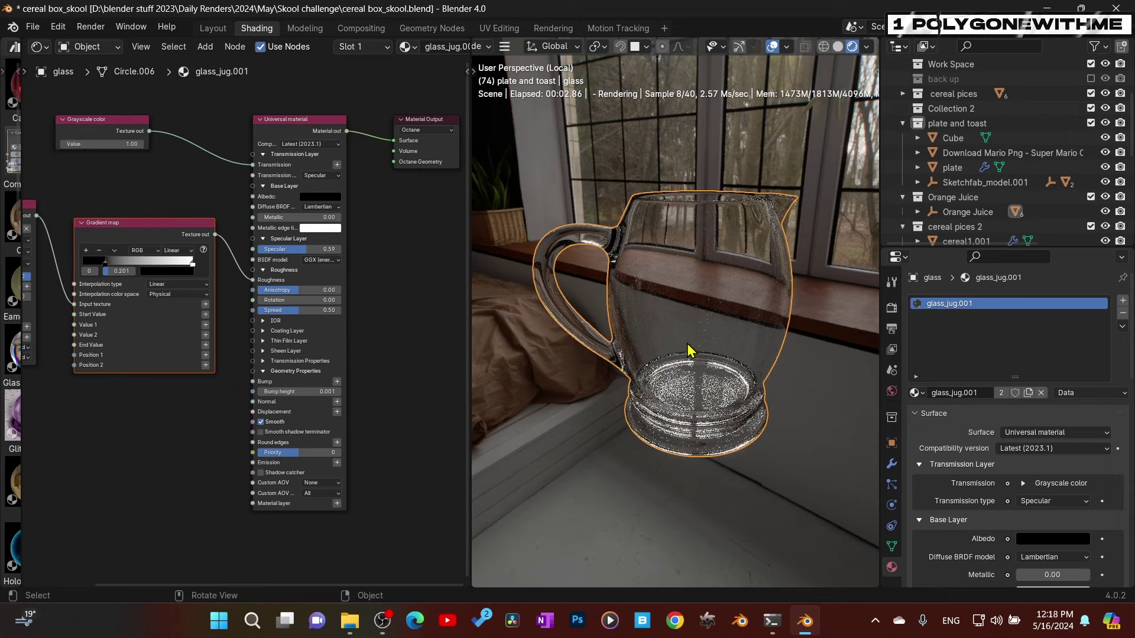
middle_drag(685, 350, 715, 329)
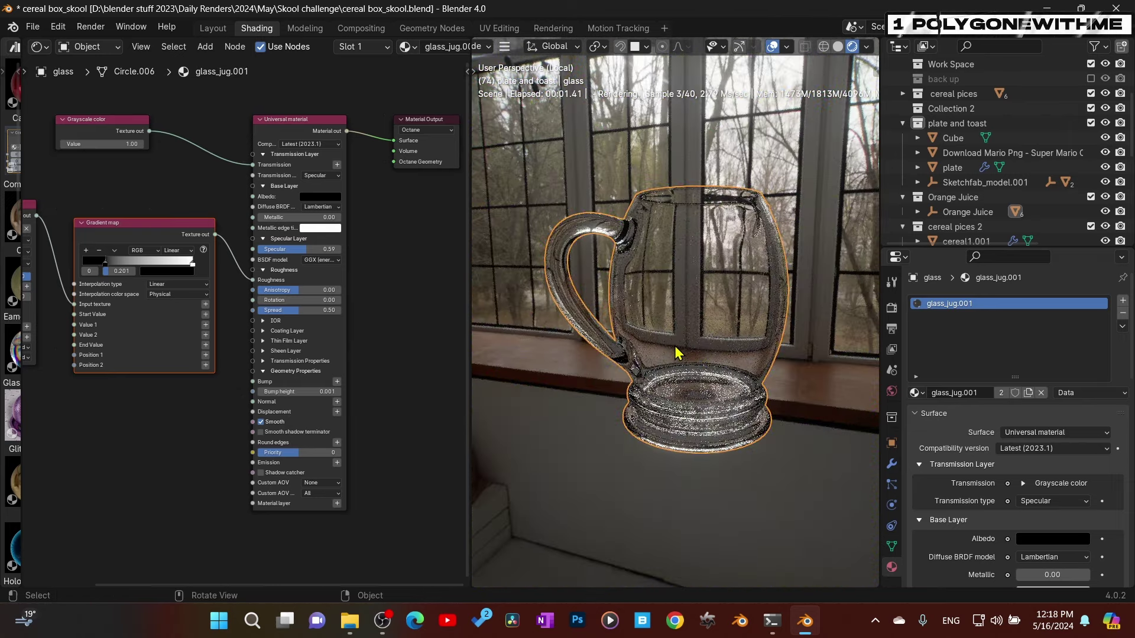
middle_drag(142, 211, 242, 183)
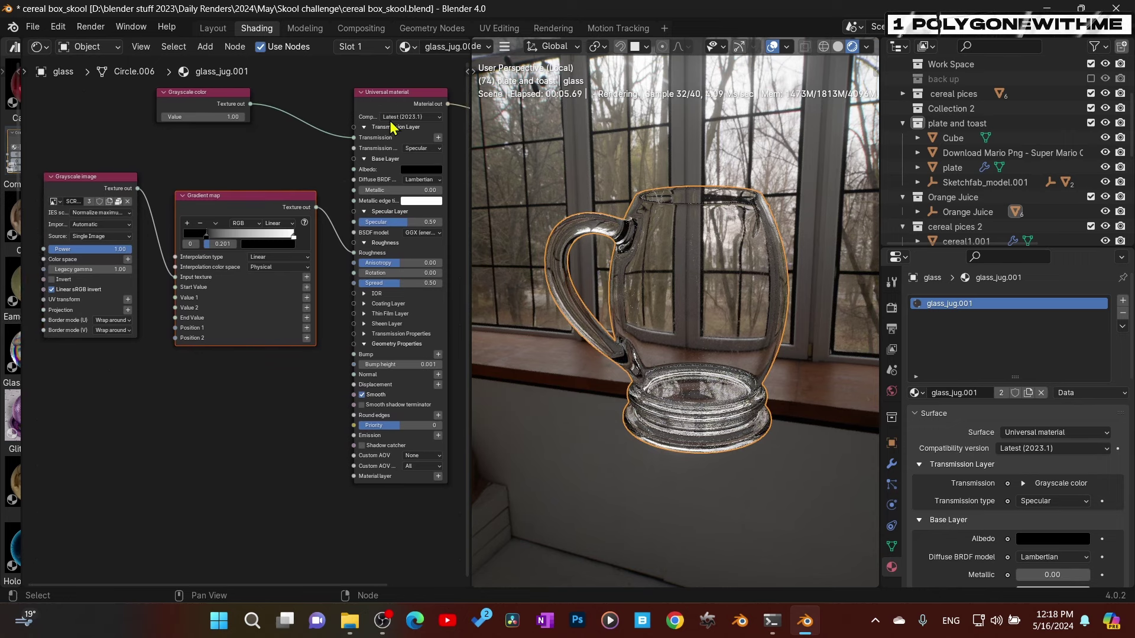
click(108, 190)
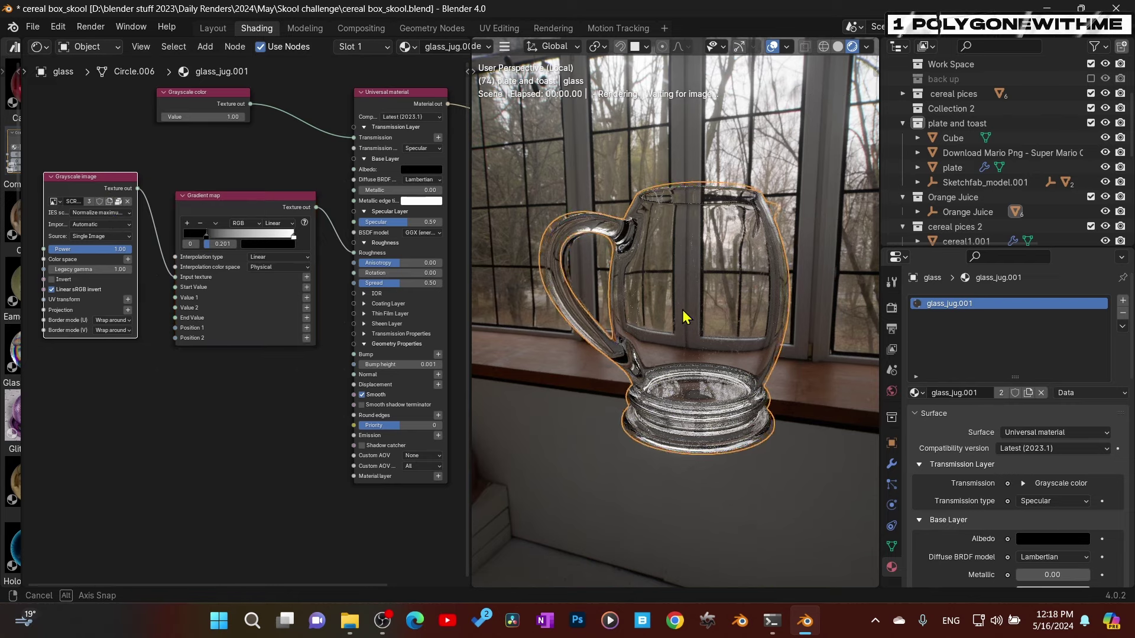
middle_drag(684, 316, 692, 338)
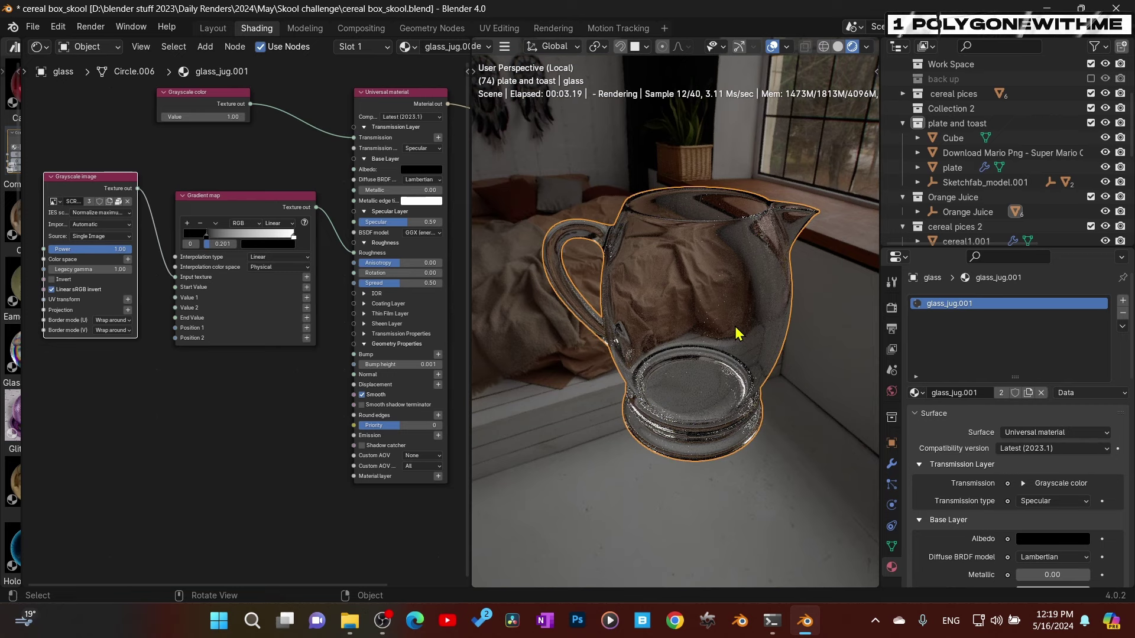
middle_drag(721, 337, 683, 343)
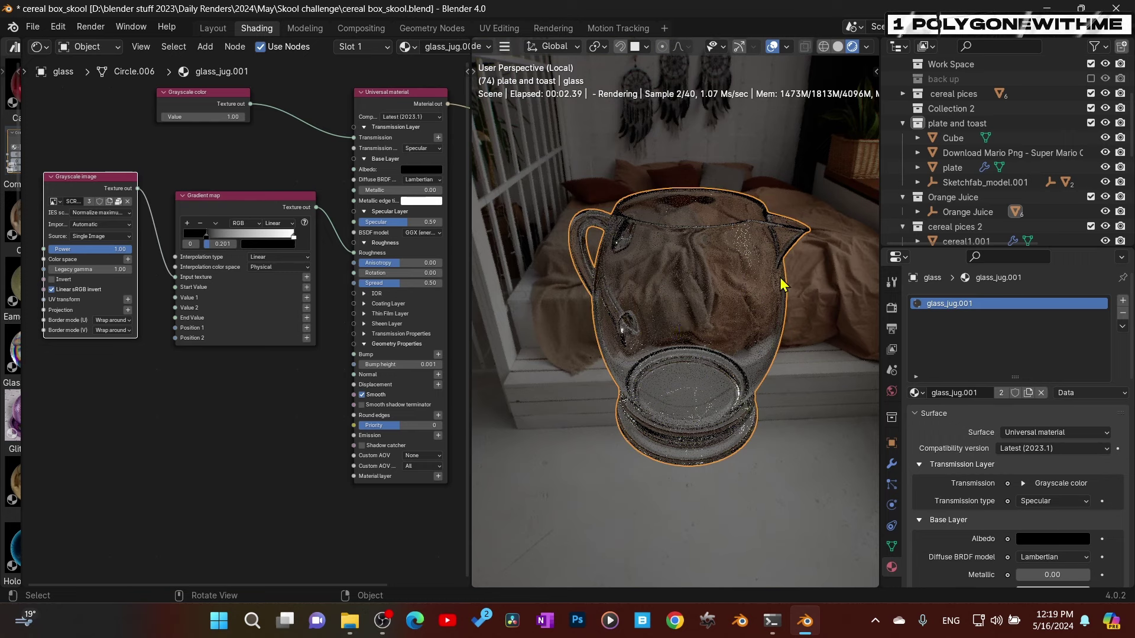
Select the juice object and frame it in the rendered viewport to examine its liquid.001 material
scroll(945, 231, down, 10)
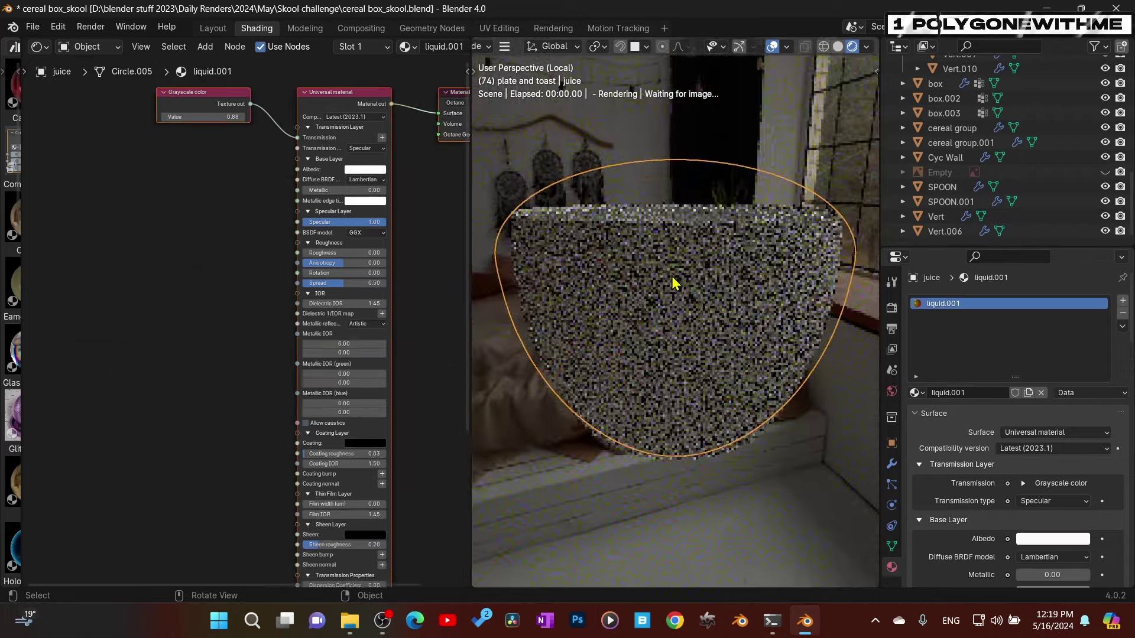
click(695, 346)
key(KP_Decimal)
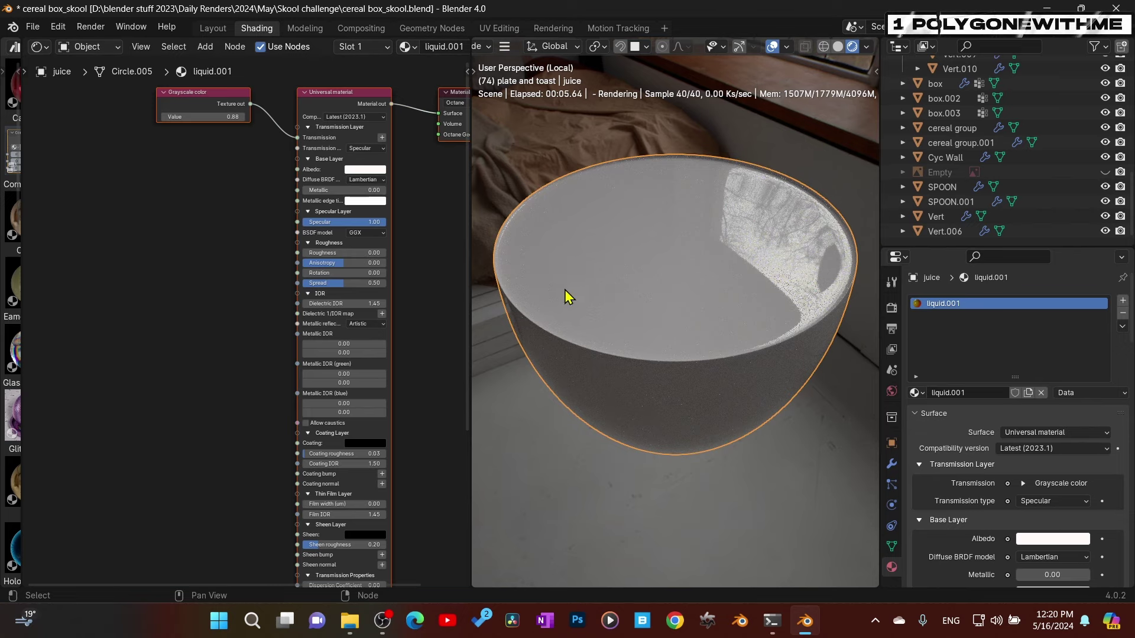
Examine the juice's rendered surface, then the juice-filled glass cup and its glass_jug.001 material, from several angles
middle_drag(595, 291, 512, 254)
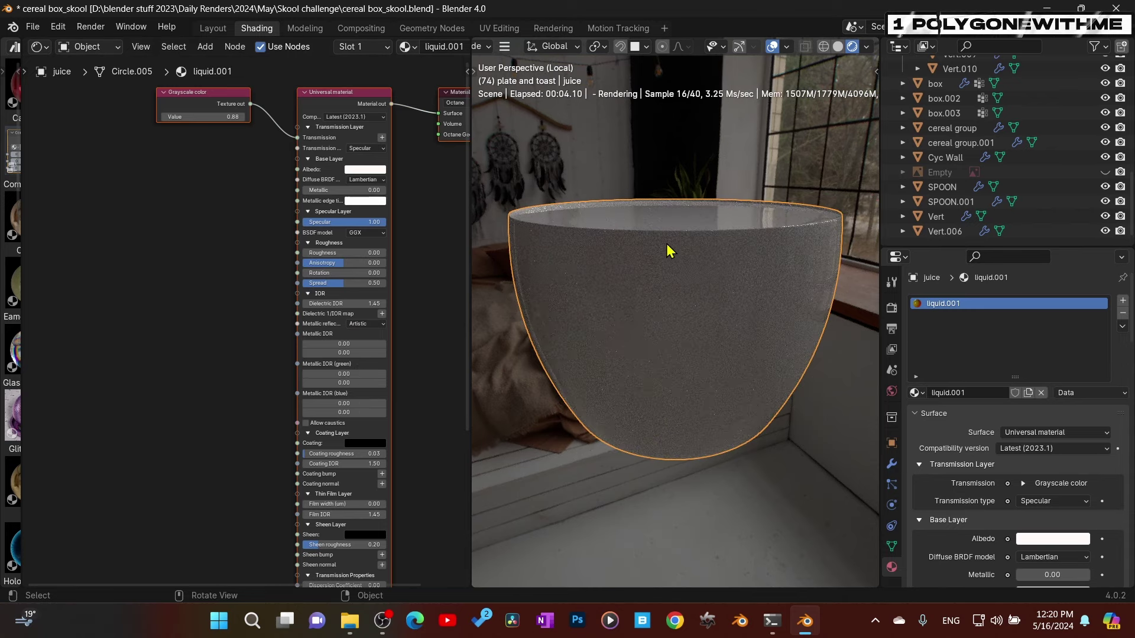
mouse_move(670, 250)
middle_down()
mouse_move(672, 261)
mouse_move(699, 256)
mouse_move(709, 294)
mouse_move(691, 278)
mouse_move(691, 238)
mouse_move(737, 260)
mouse_move(675, 243)
middle_up()
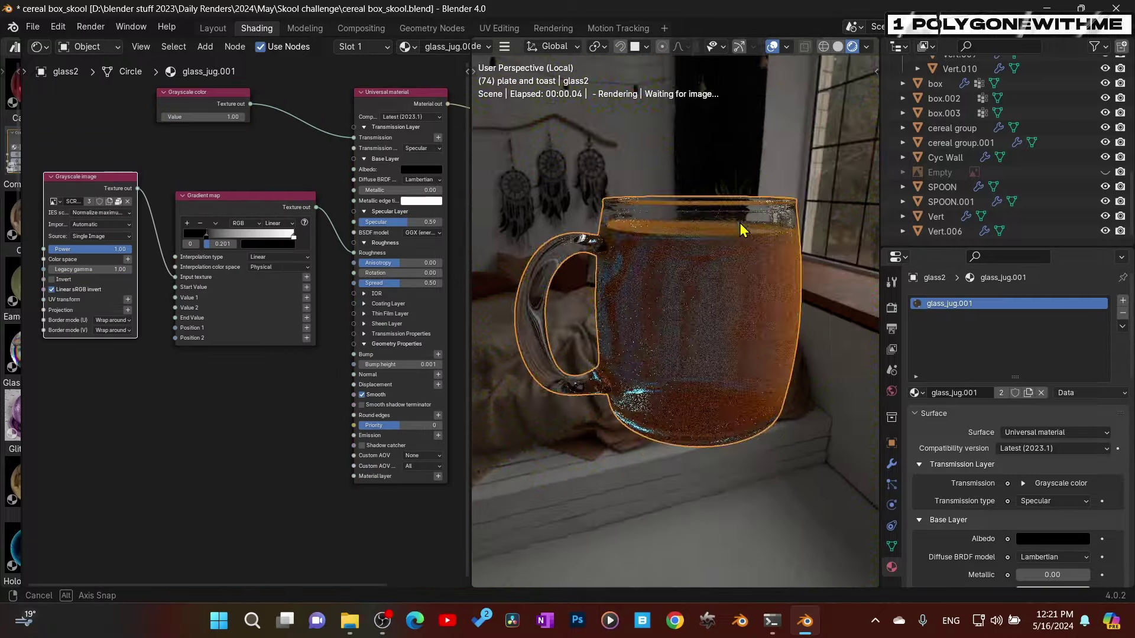
middle_drag(739, 222, 564, 258)
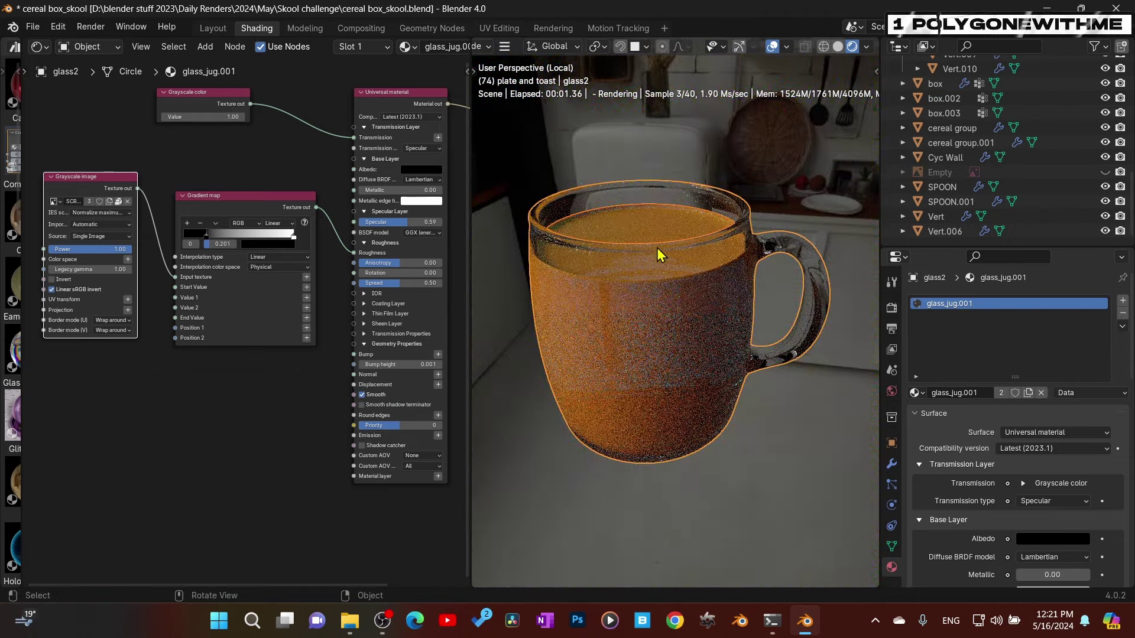
middle_drag(650, 244, 689, 260)
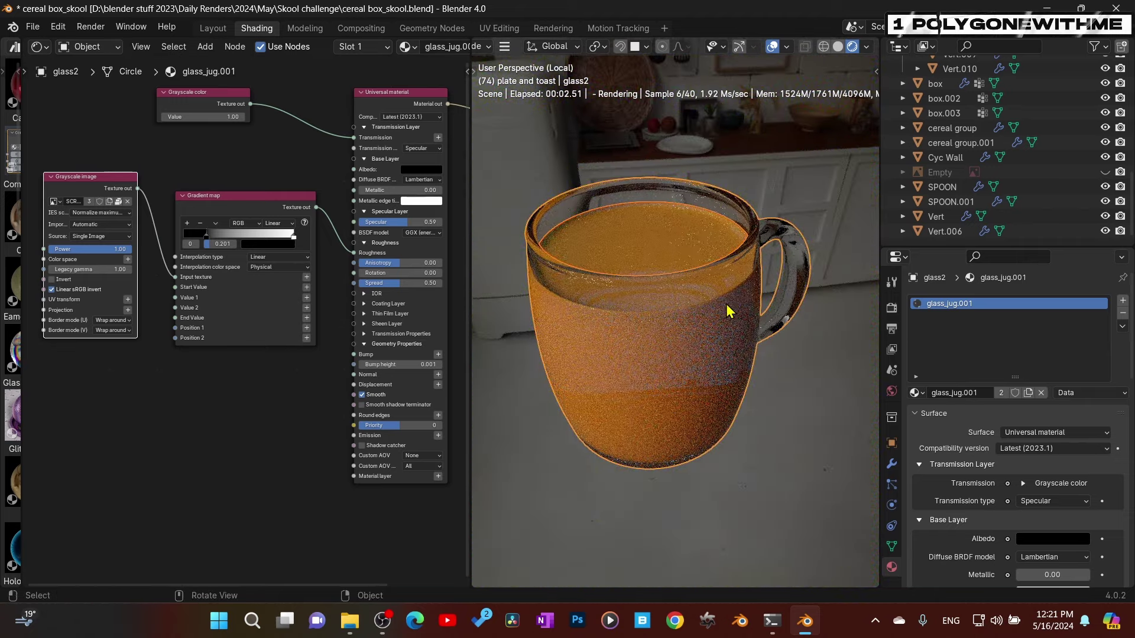
mouse_move(727, 309)
middle_down()
mouse_move(774, 292)
mouse_move(722, 296)
mouse_move(747, 304)
middle_up()
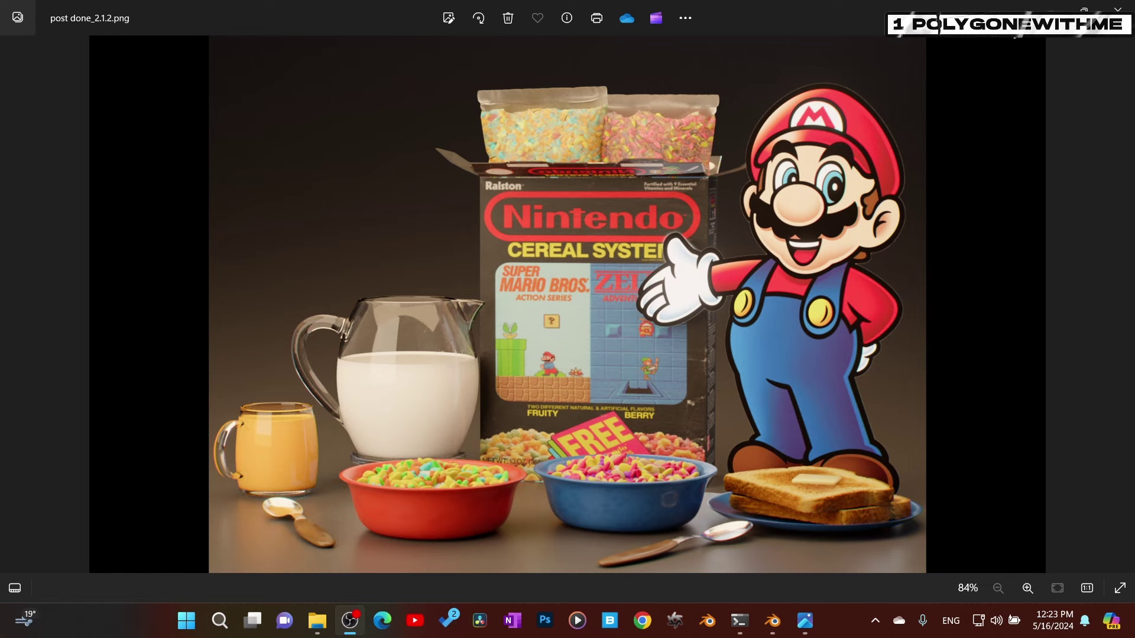
Open the scene's Octane kernel settings and inspect the cereal box up close in the final image post done_2.1.2.png
click(1049, 9)
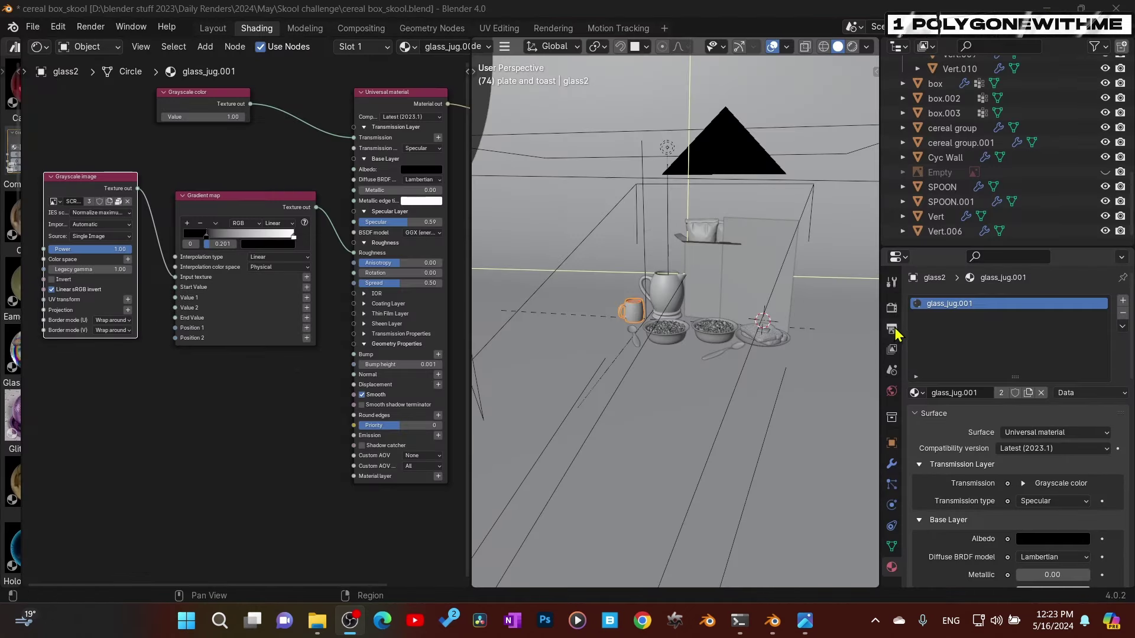
click(891, 308)
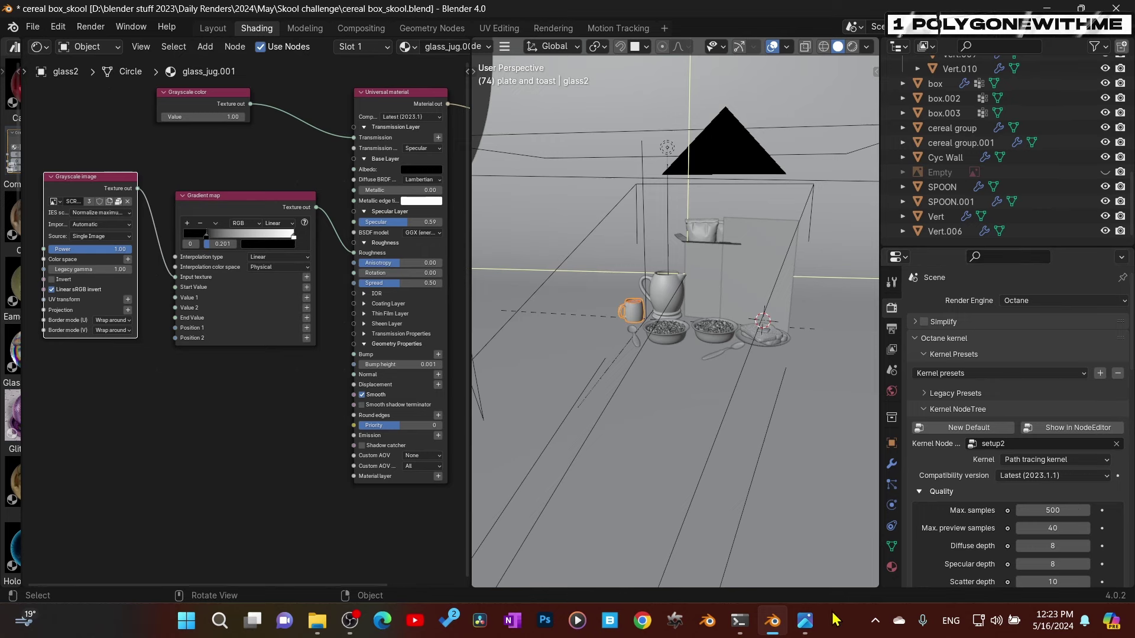
click(805, 621)
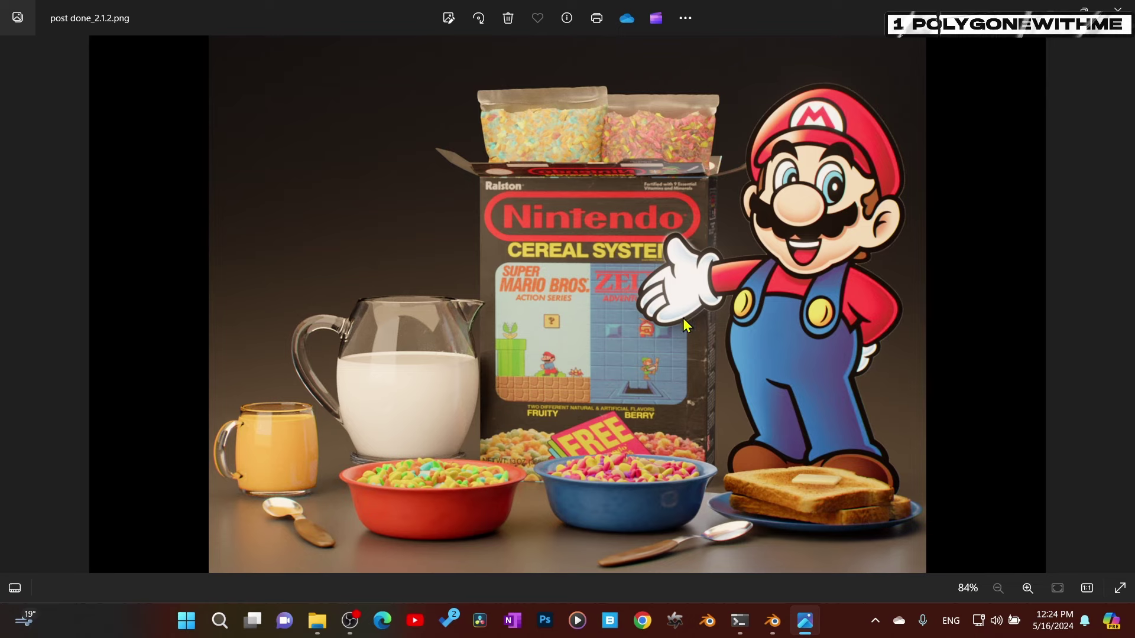
scroll(699, 317, up, 5)
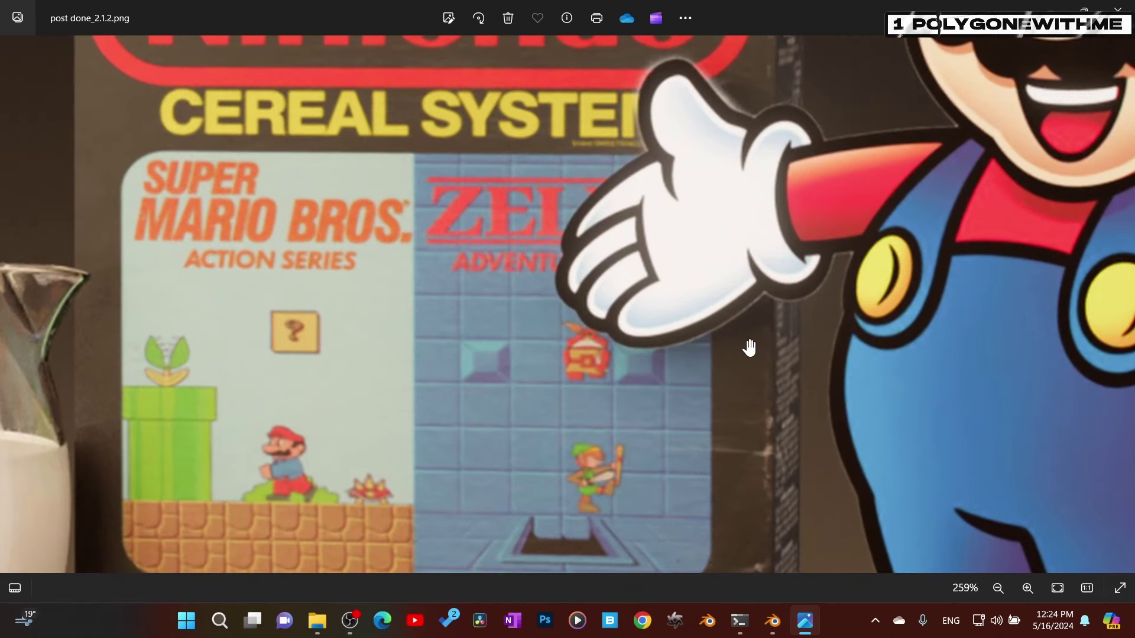
scroll(758, 155, down, 5)
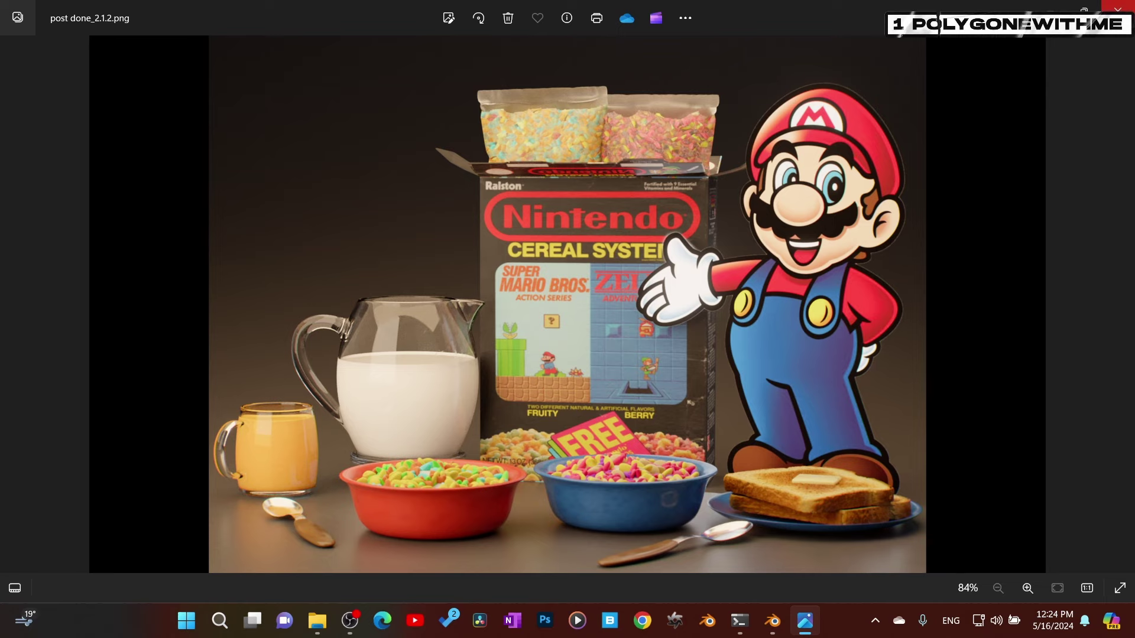
click(1117, 10)
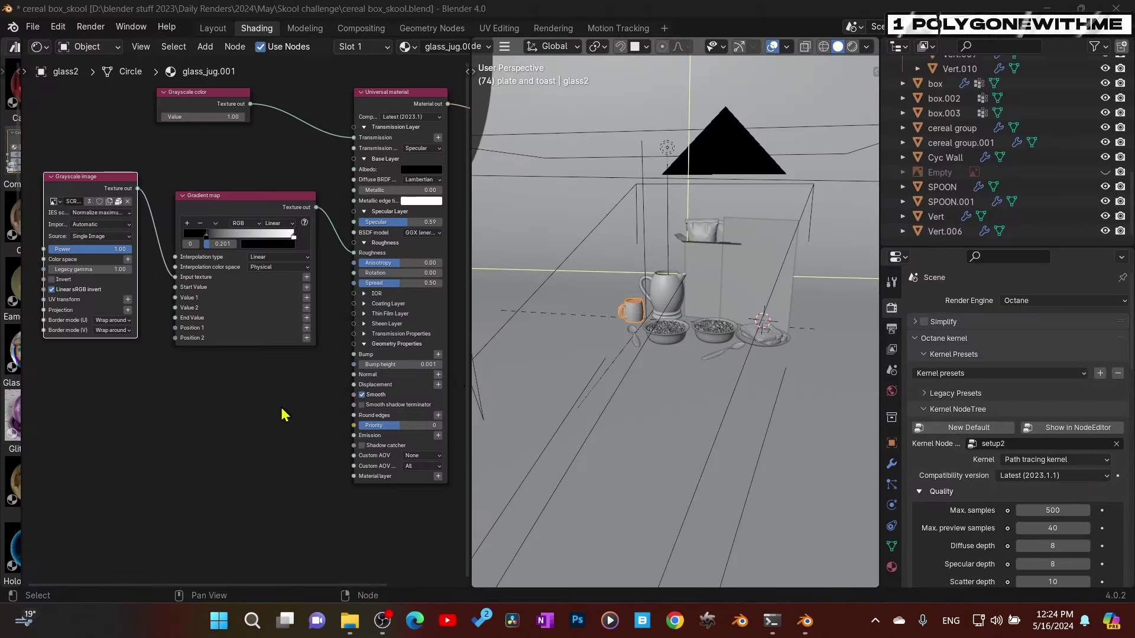
Select the Octane Area Light beside the product set and examine its placement
middle_drag(584, 368, 582, 261)
click(550, 238)
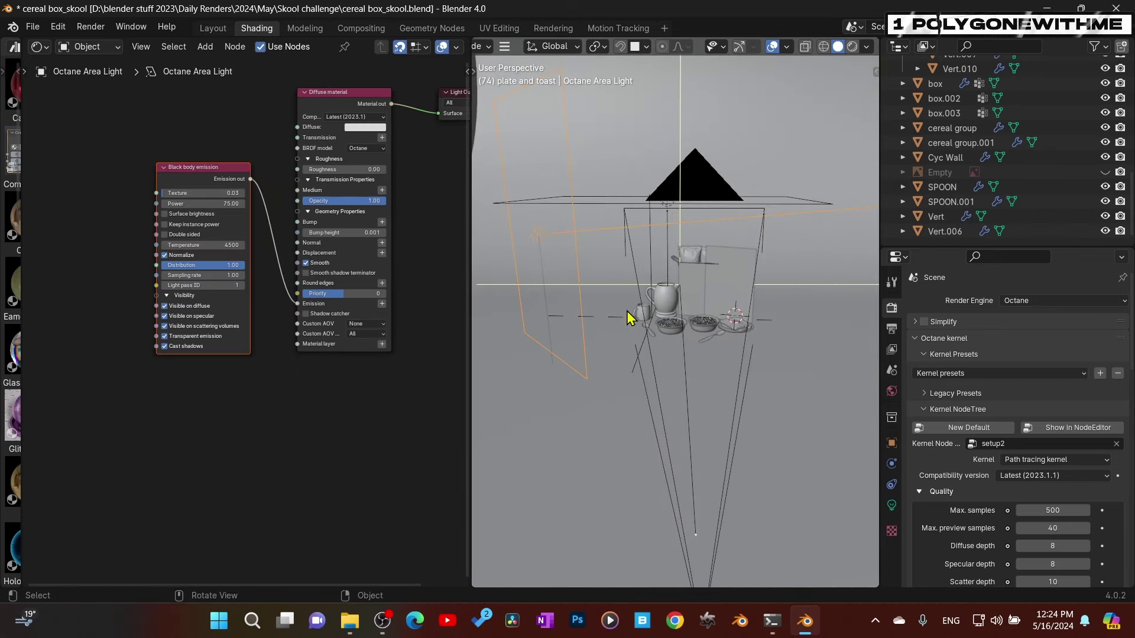
middle_drag(630, 317, 727, 312)
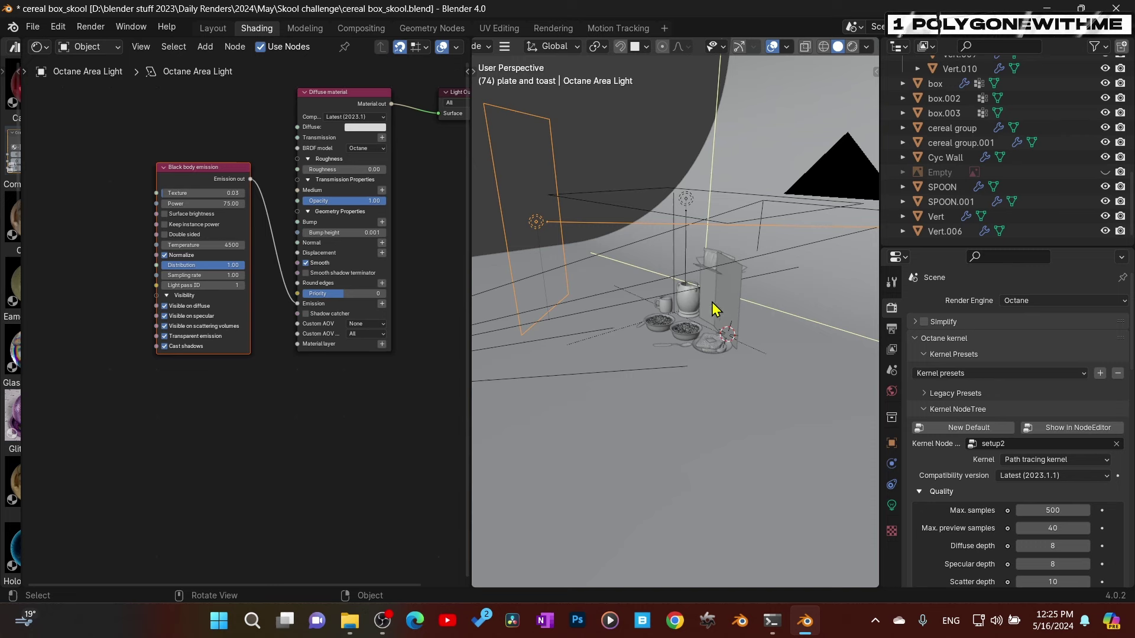
Unhide the human figure in the Collection to compare it with the product set's scale, and hide it again
scroll(927, 201, up, 10)
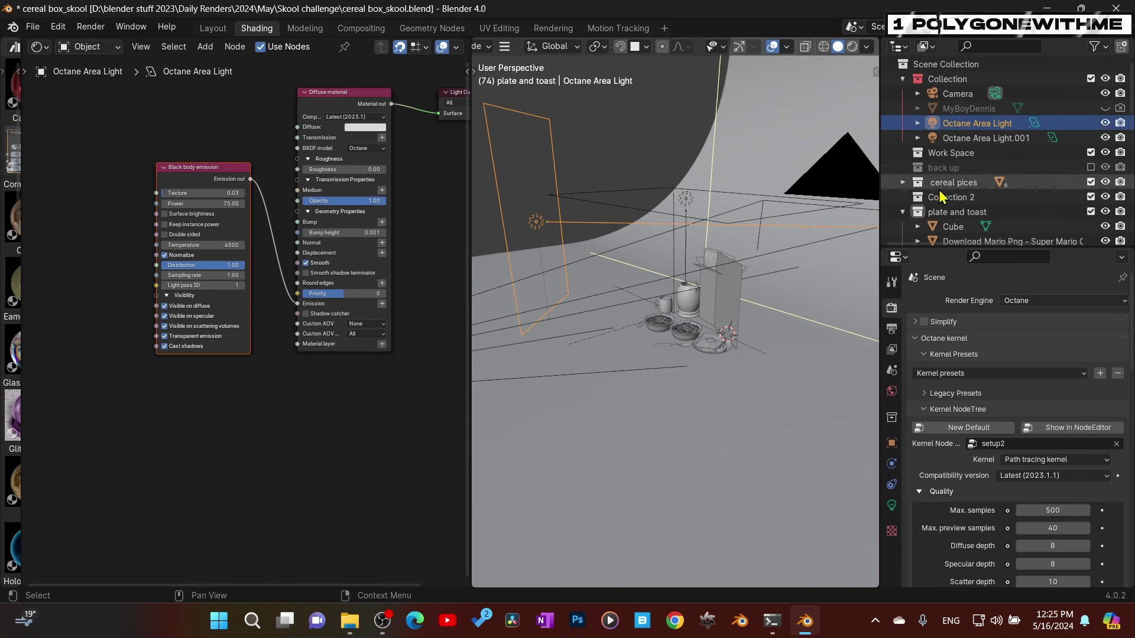
click(1104, 108)
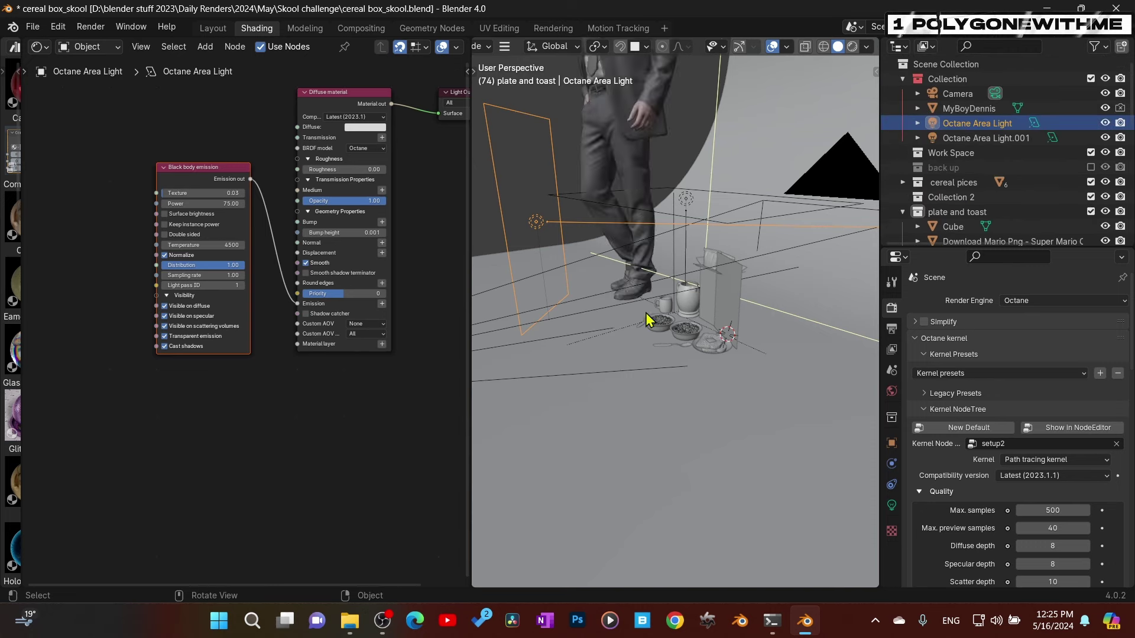
middle_drag(653, 319, 603, 314)
click(649, 188)
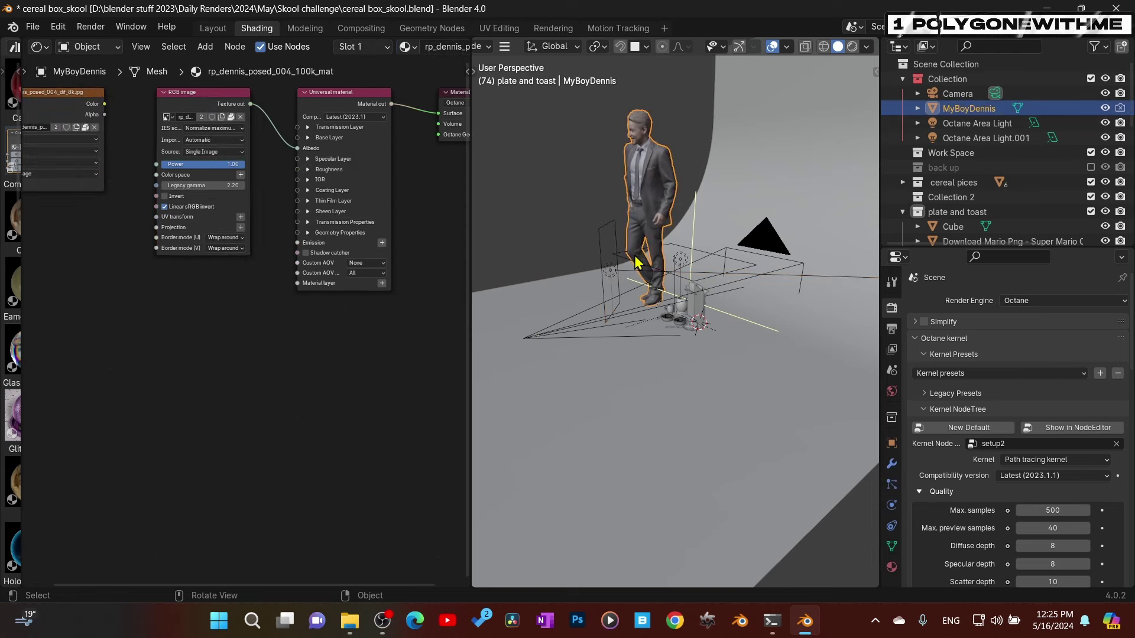
scroll(659, 311, up, 6)
mouse_move(663, 321)
middle_down()
mouse_move(762, 307)
mouse_move(616, 314)
mouse_move(625, 305)
mouse_move(663, 325)
middle_up()
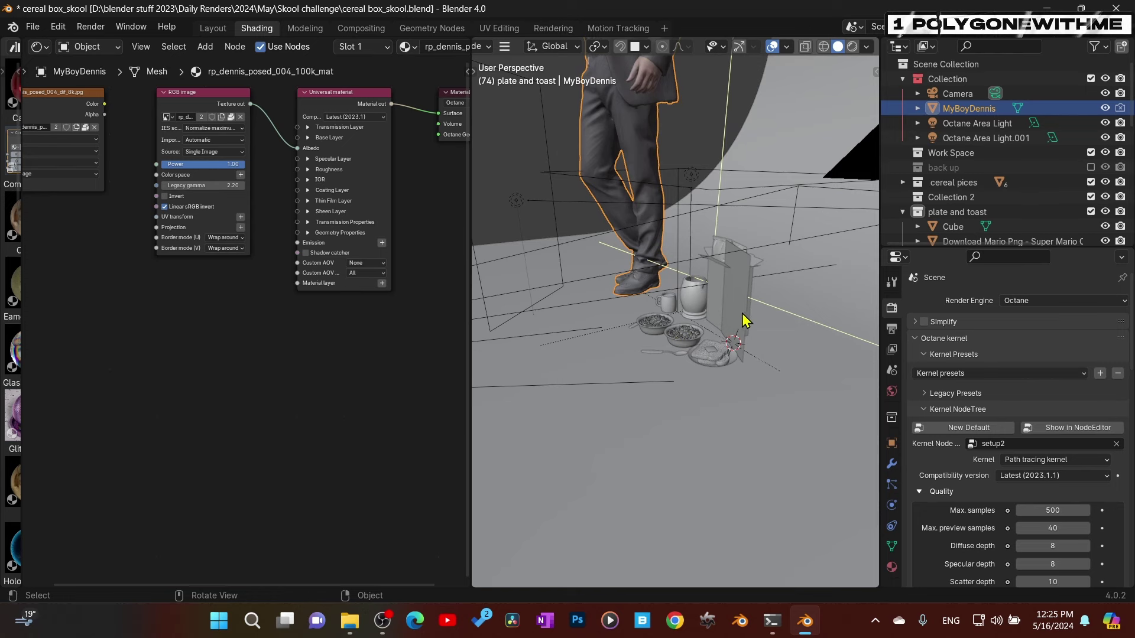
middle_drag(651, 313, 835, 207)
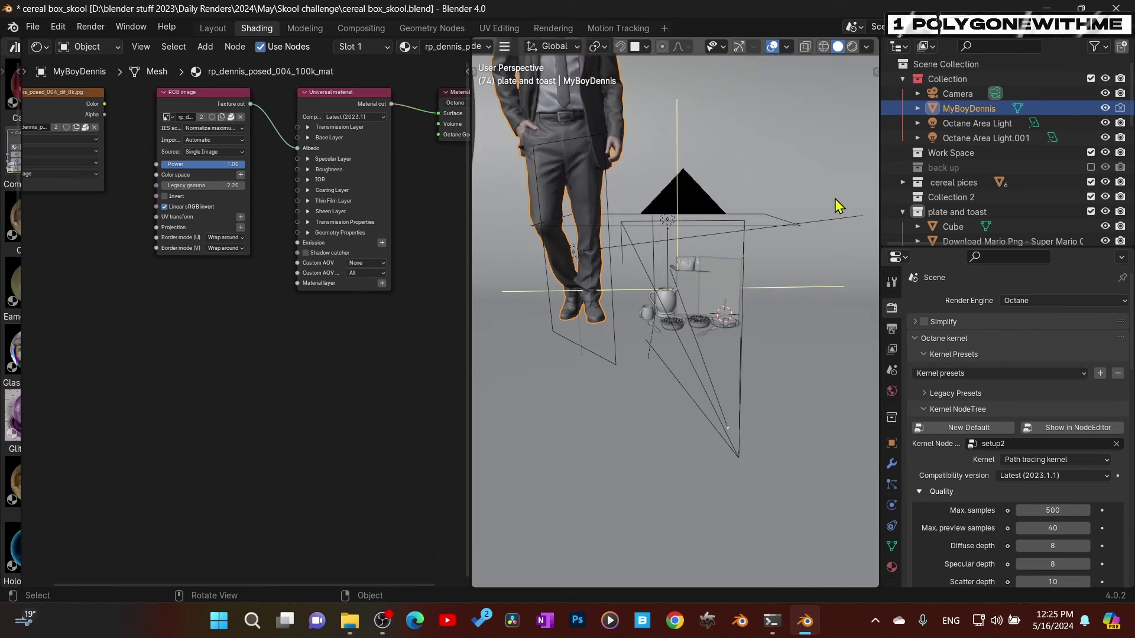
click(1105, 108)
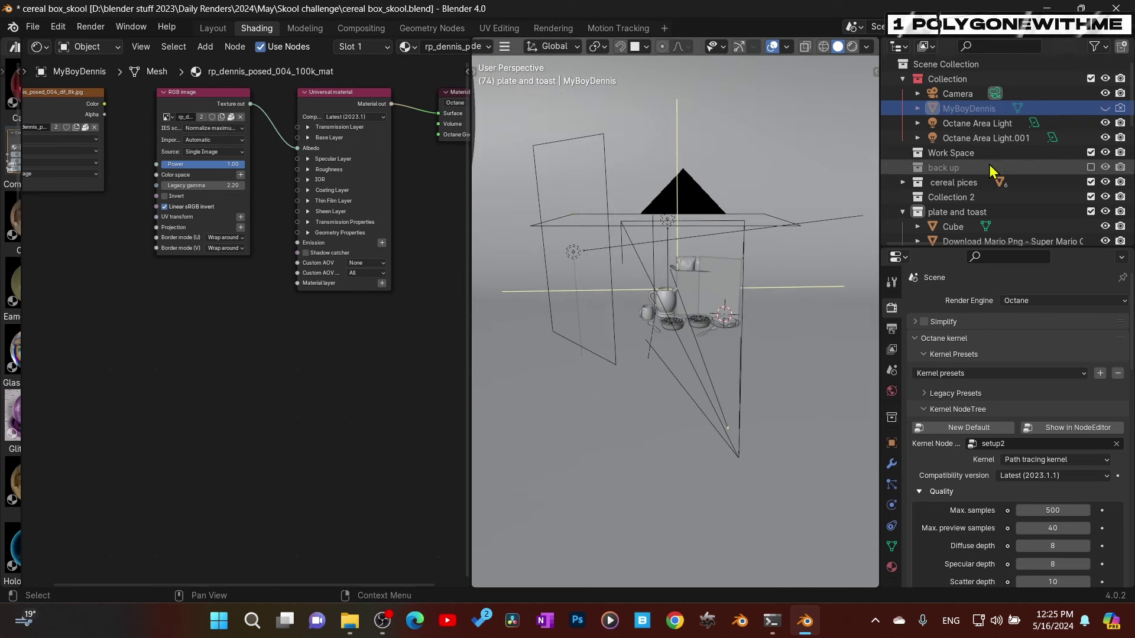
Examine the lights and backdrop around the product set from several angles and look through the Octane render settings
middle_drag(684, 348, 646, 325)
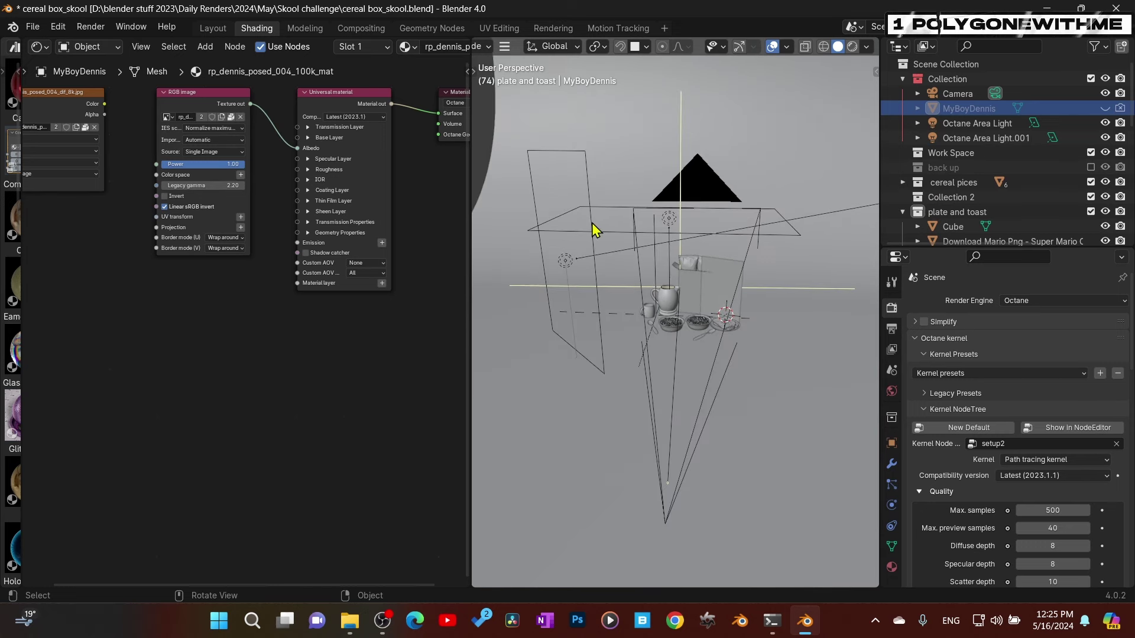
middle_drag(626, 274, 616, 275)
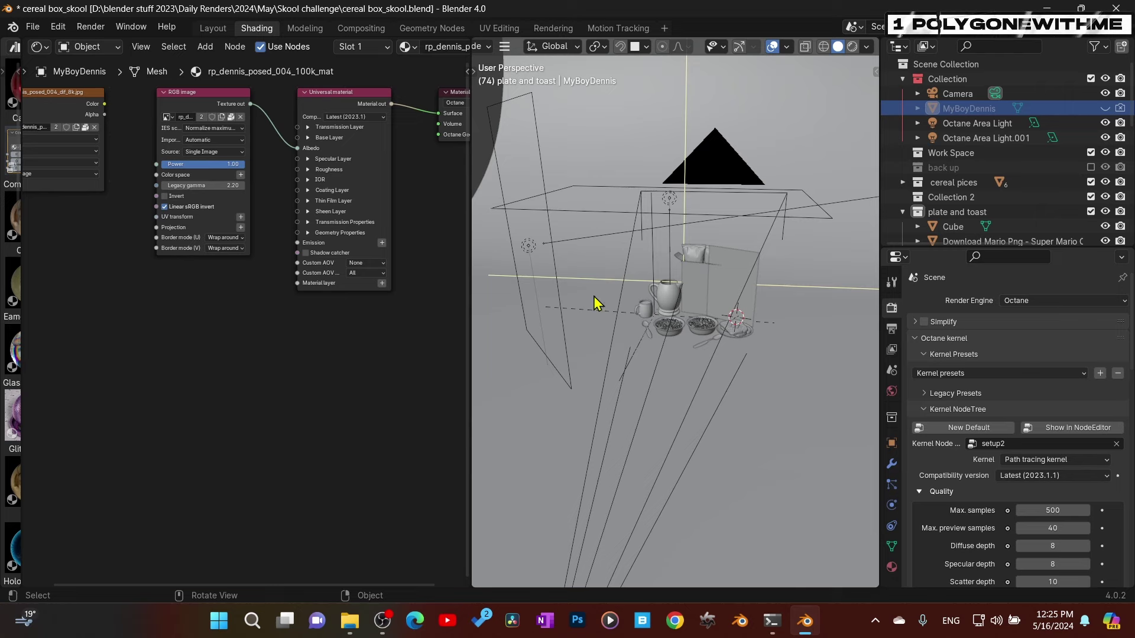
click(541, 252)
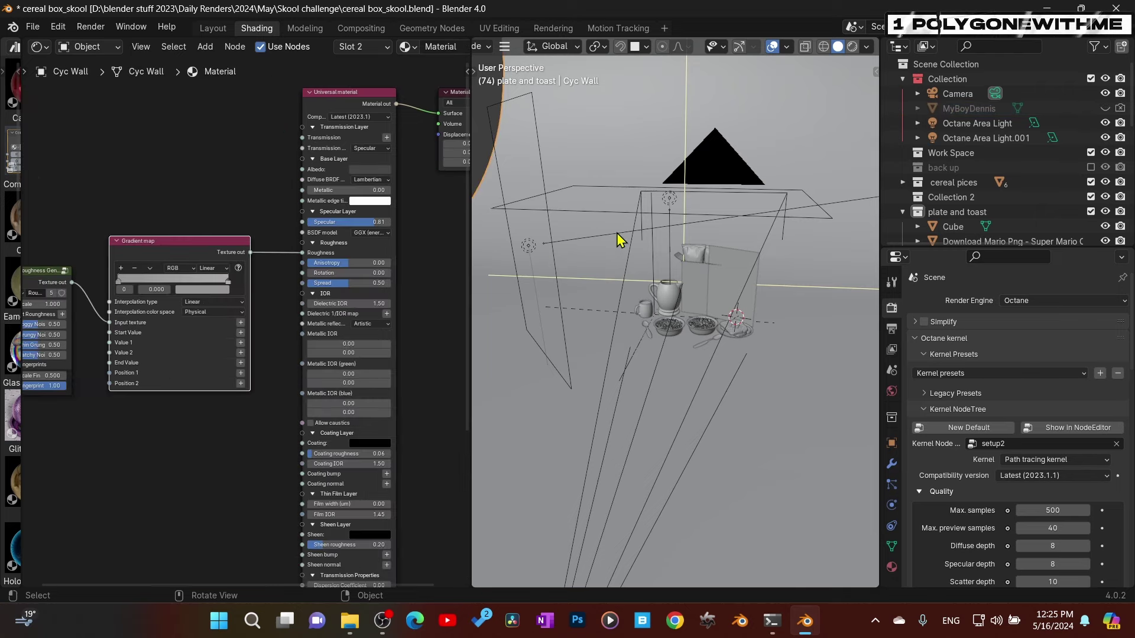
middle_drag(590, 321, 544, 271)
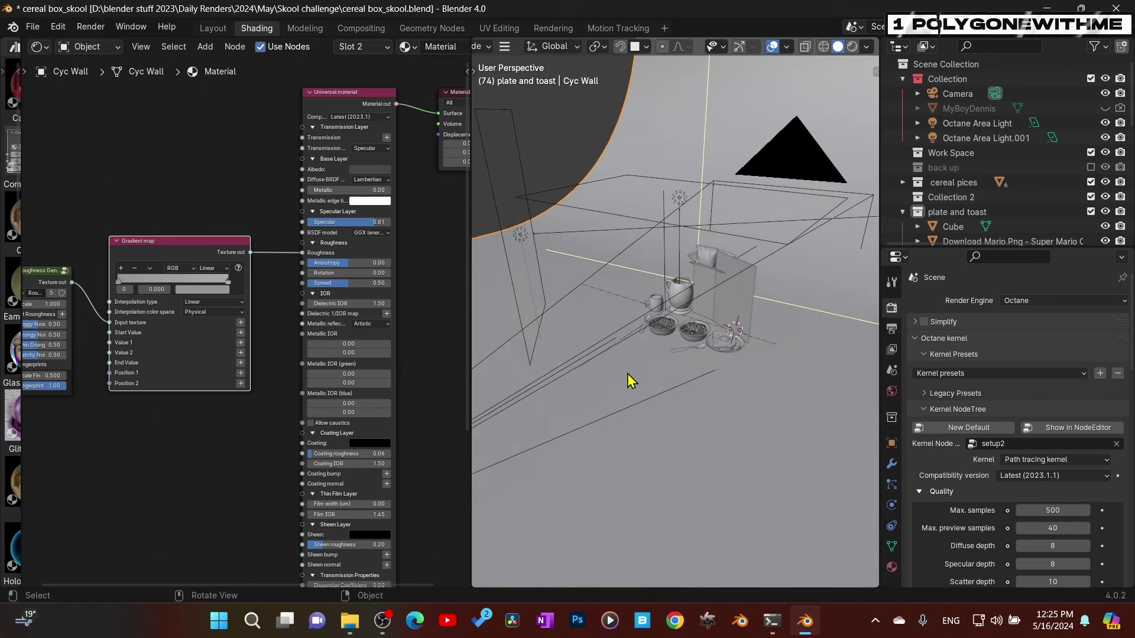
middle_drag(629, 380, 578, 314)
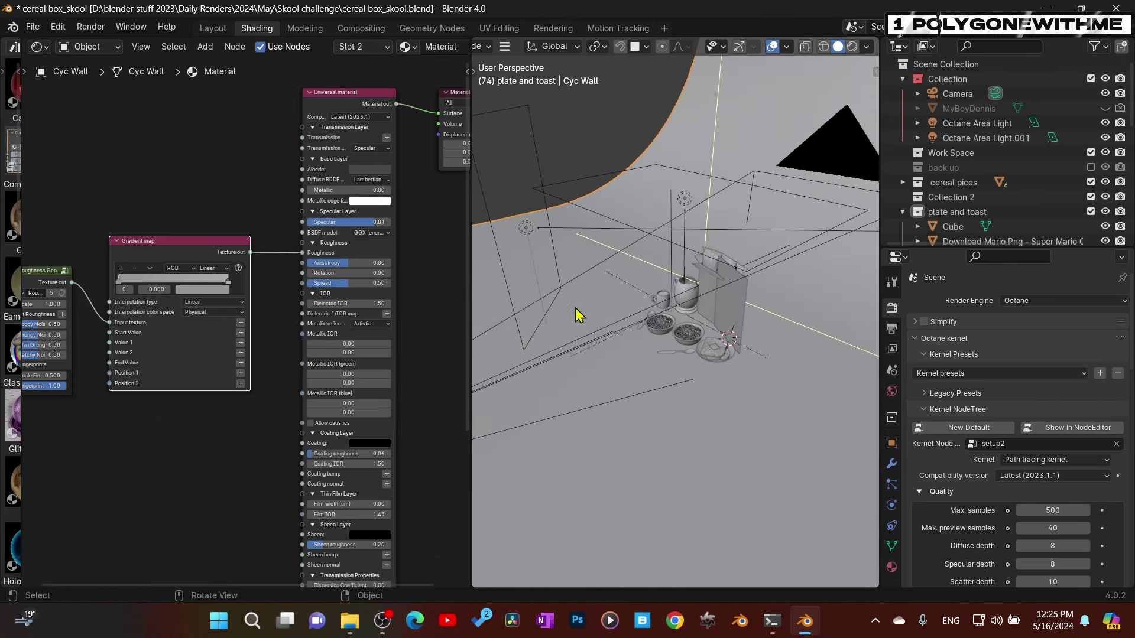
middle_drag(663, 321, 640, 309)
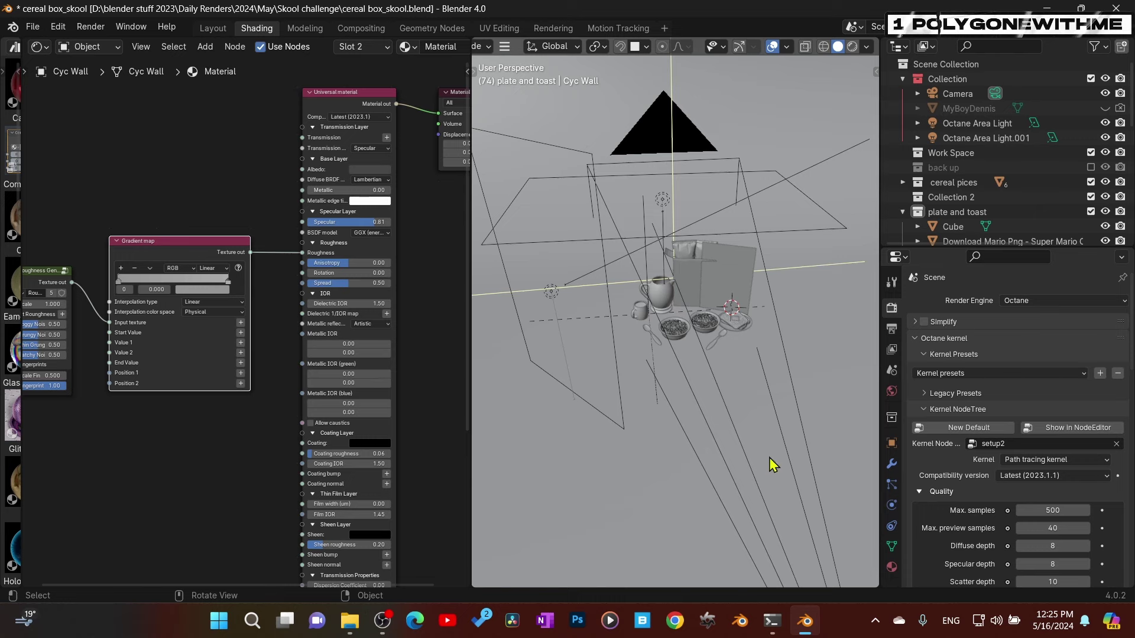
scroll(939, 520, down, 8)
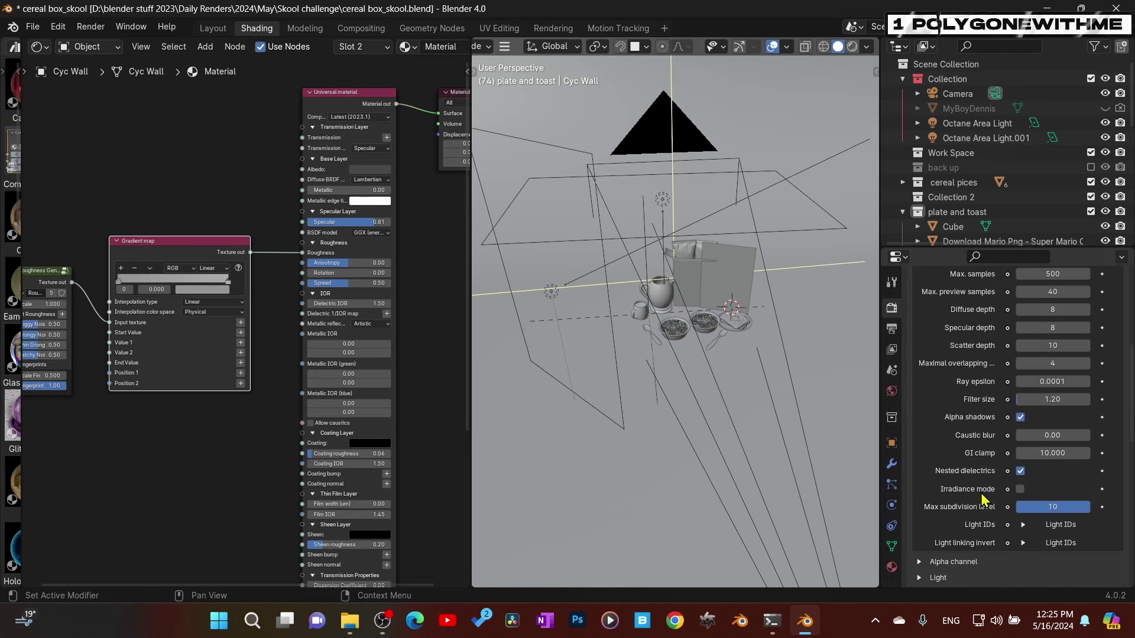
scroll(979, 507, down, 5)
scroll(925, 478, down, 5)
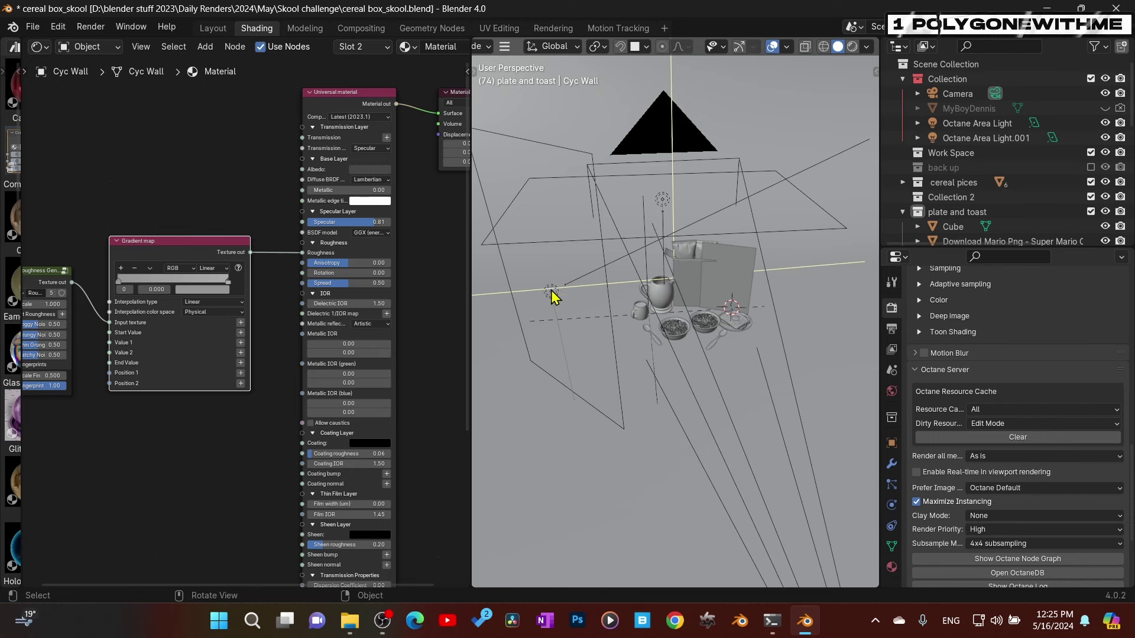
Select Octane Area Light and Octane Area Light.001 in turn to examine each one's Black body emission power and temperature
click(550, 293)
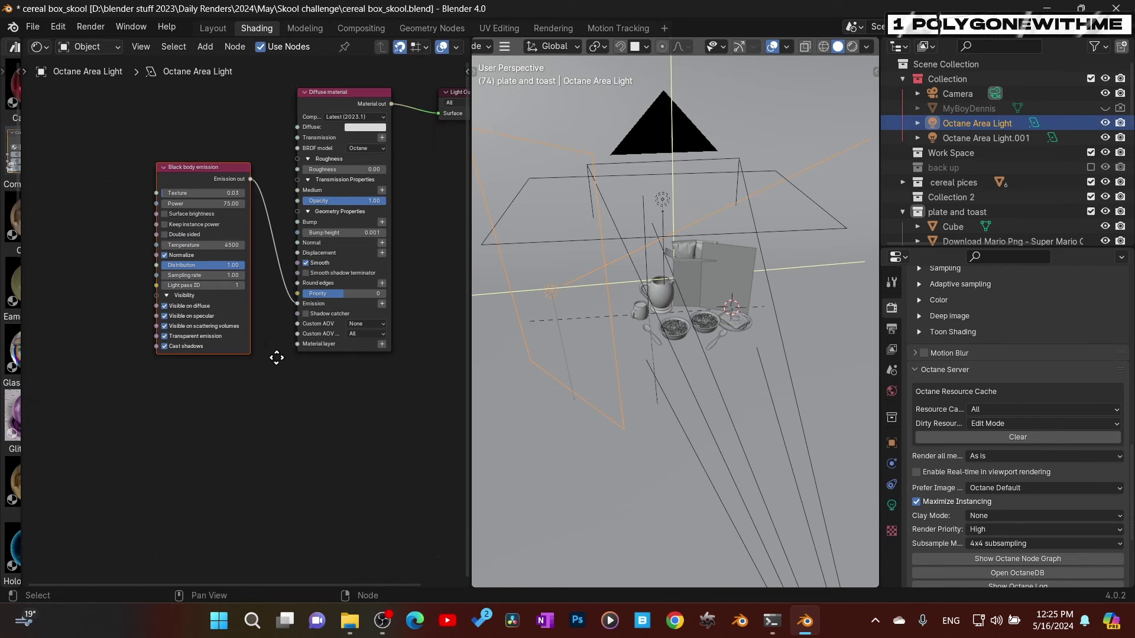
middle_drag(273, 358, 231, 416)
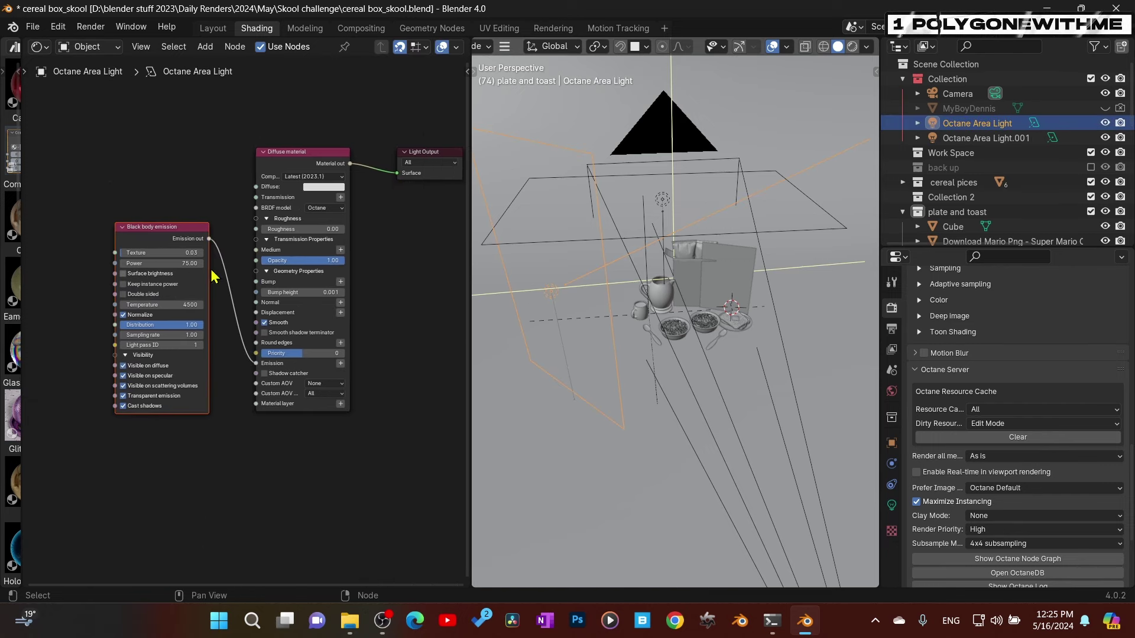
click(669, 205)
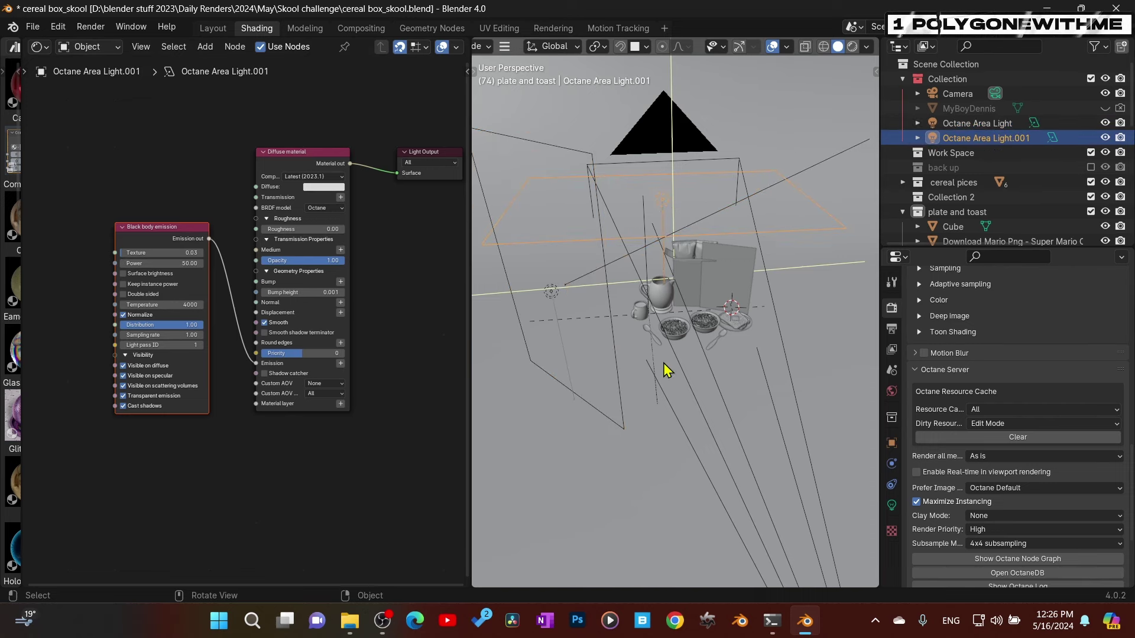
middle_drag(664, 363, 710, 349)
scroll(662, 350, down, 6)
scroll(663, 350, up, 9)
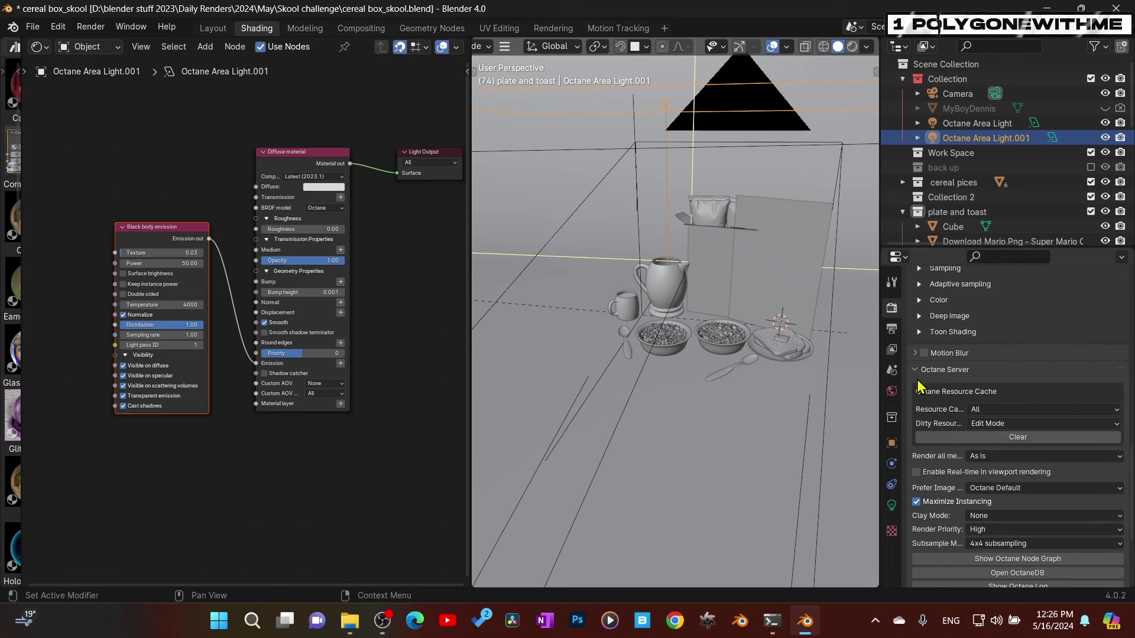
Examine the world's texture environment using brown_photostudio_02_4k.exr, and select the Cyc Wall to view the whole backdrop
click(892, 392)
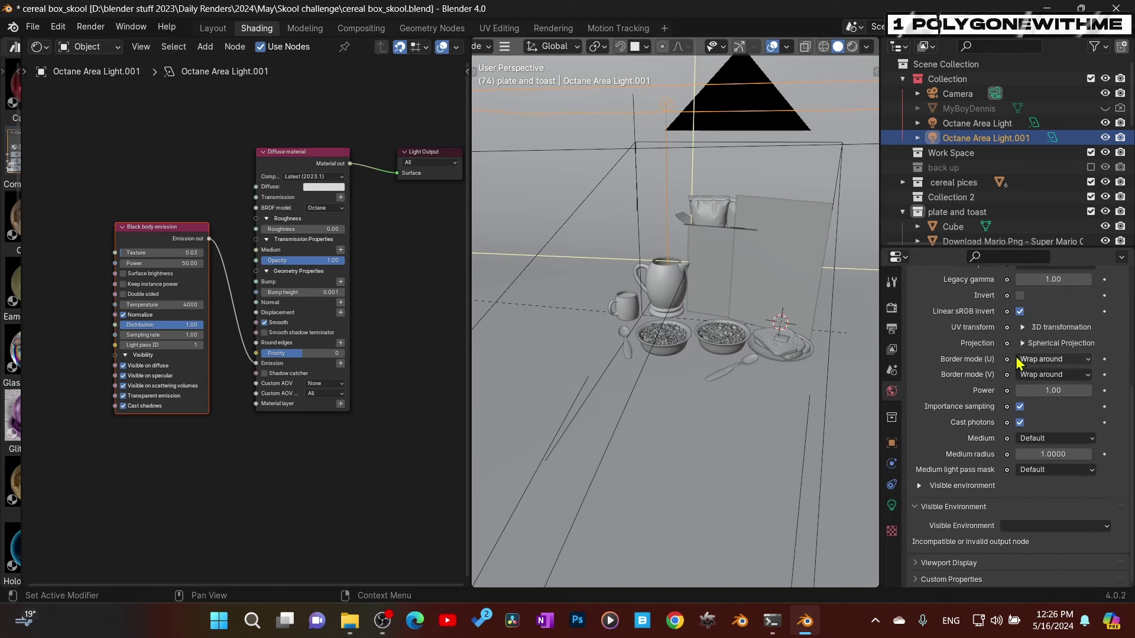
scroll(1017, 361, up, 5)
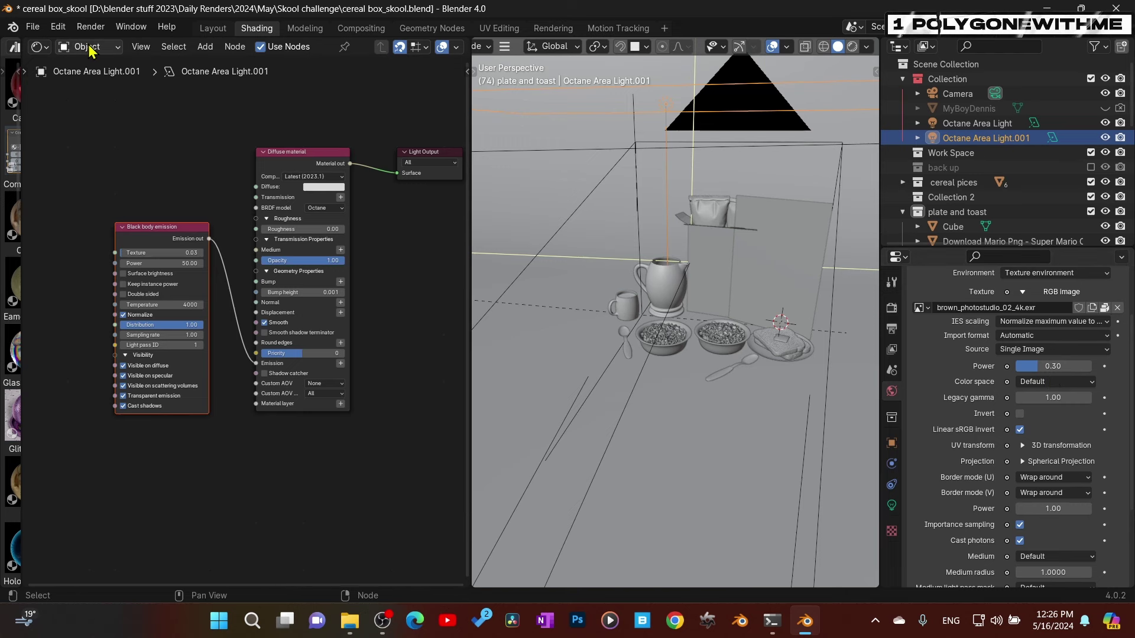
scroll(656, 311, down, 10)
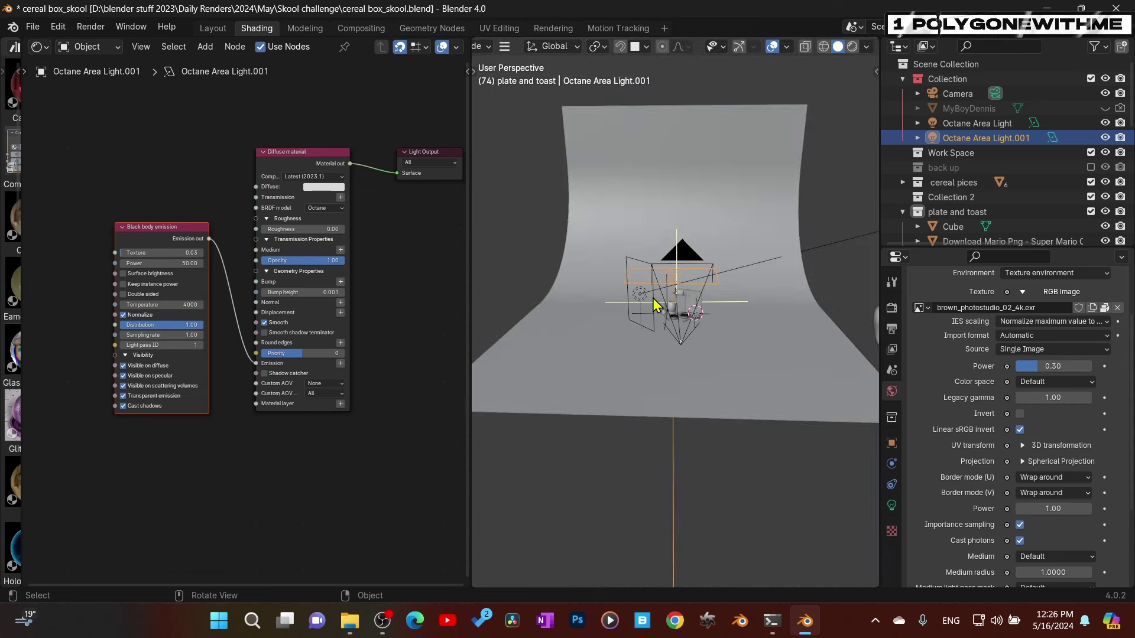
click(555, 353)
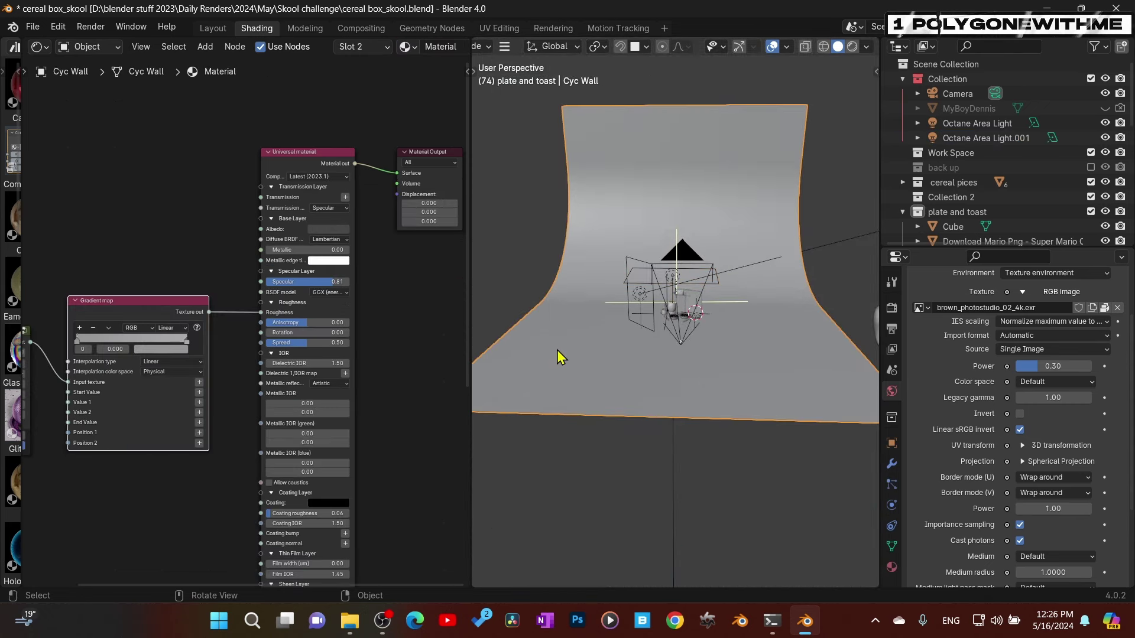
Isolate the Cyc Wall and show the world's HDRI nodes, examining the brown_photostudio_02_4k.exr environment around it in a rendered preview before restoring solid shading
key(KP_Divide)
click(89, 46)
click(105, 96)
scroll(157, 199, up, 2)
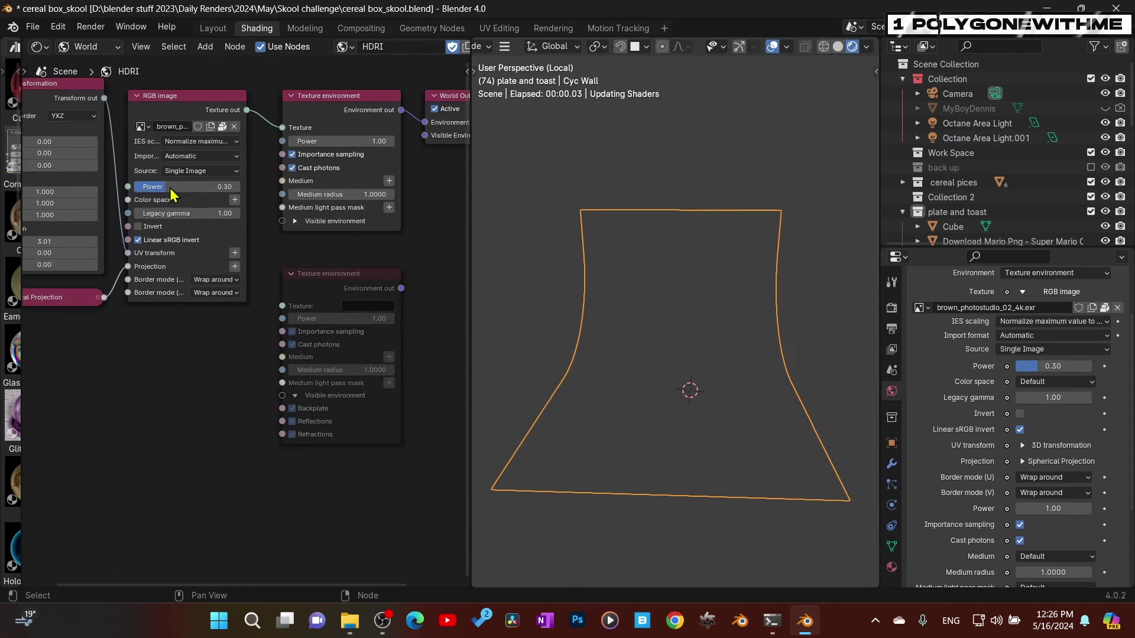
mouse_move(243, 119)
mouse_down()
mouse_move(344, 127)
mouse_move(264, 126)
mouse_up()
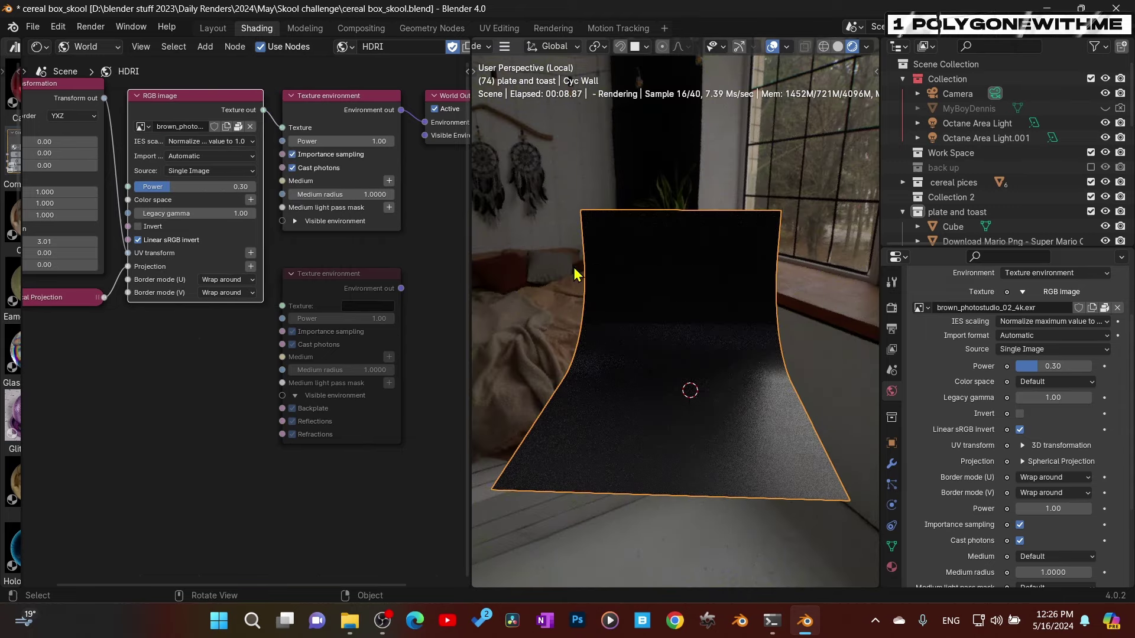
middle_drag(575, 274, 742, 350)
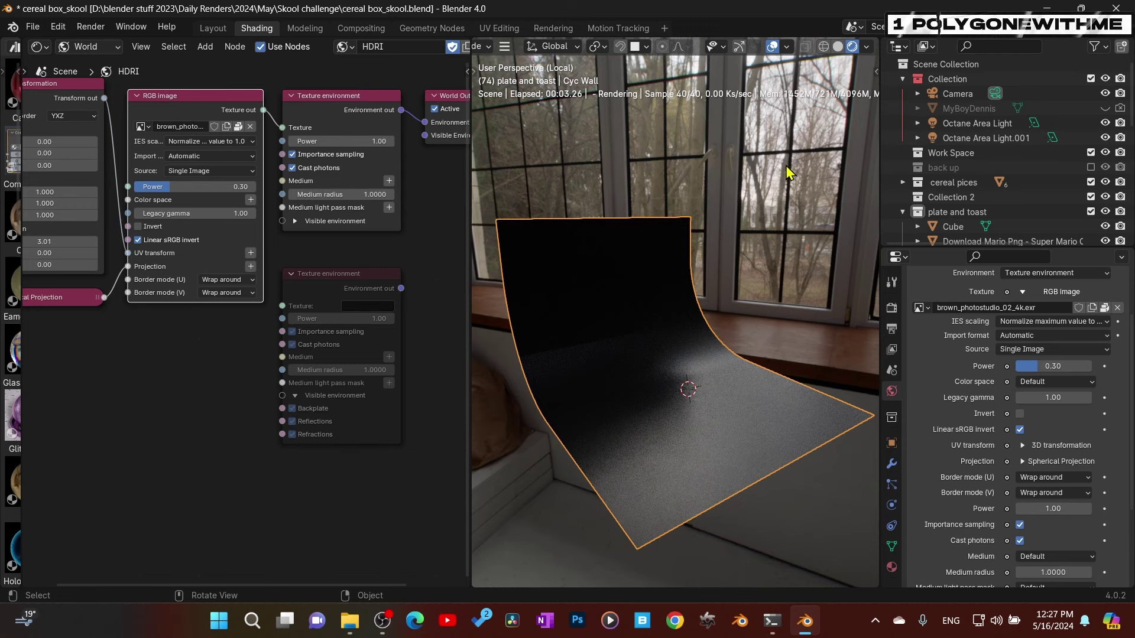
click(837, 48)
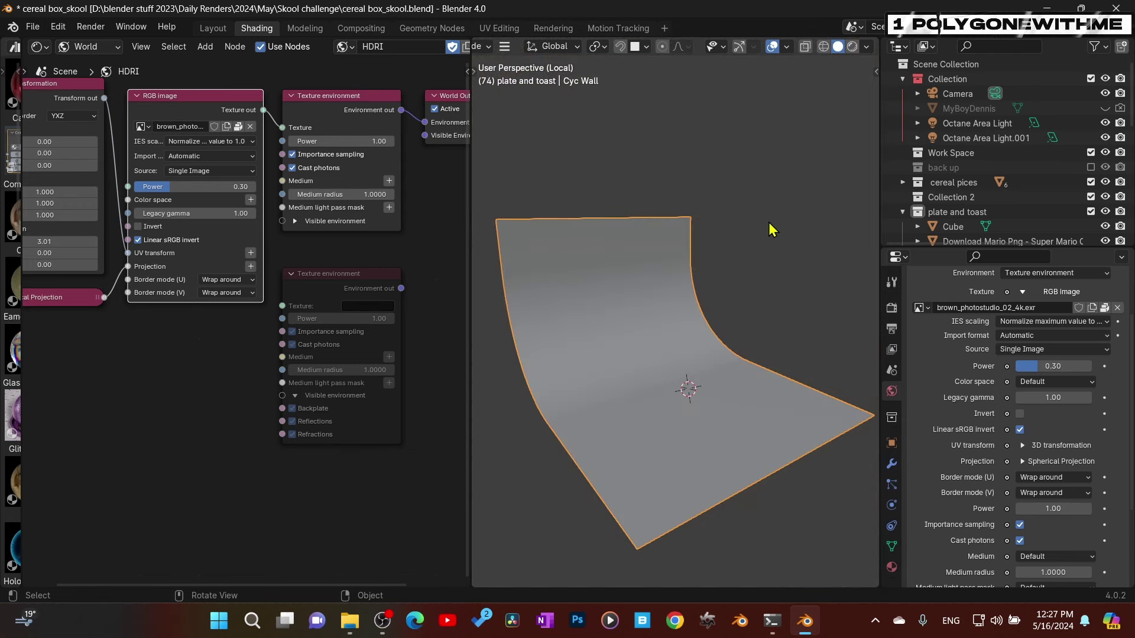
Exit the Cyc Wall's isolated view and examine the full backdrop with its camera and lights from several angles
middle_drag(722, 288, 719, 277)
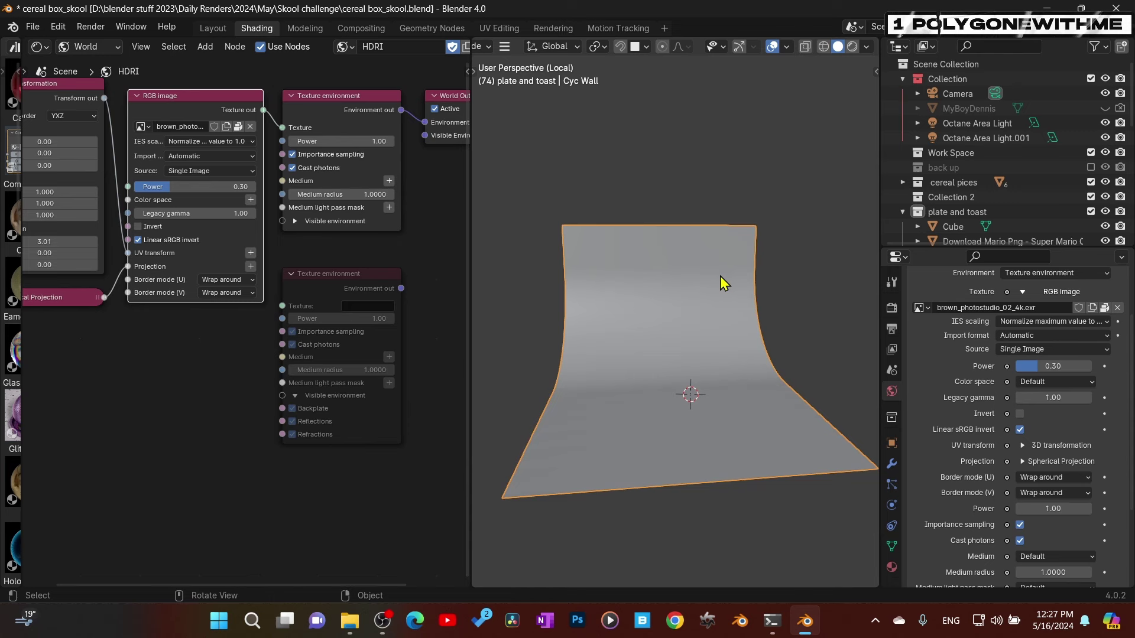
key(KP_Divide)
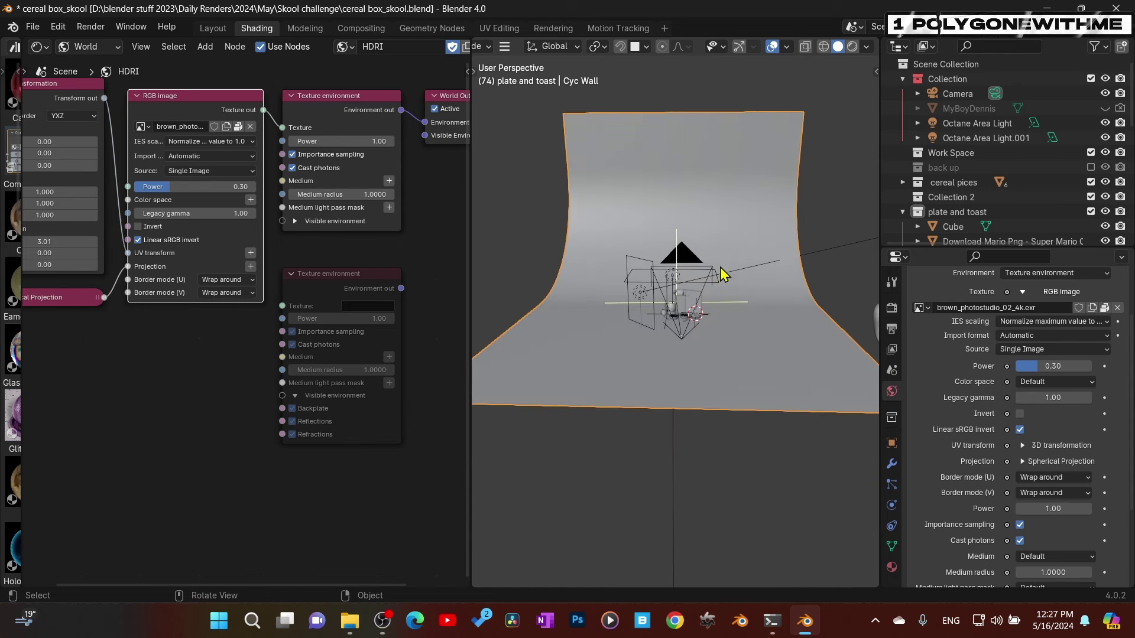
scroll(720, 275, down, 3)
scroll(724, 275, up, 2)
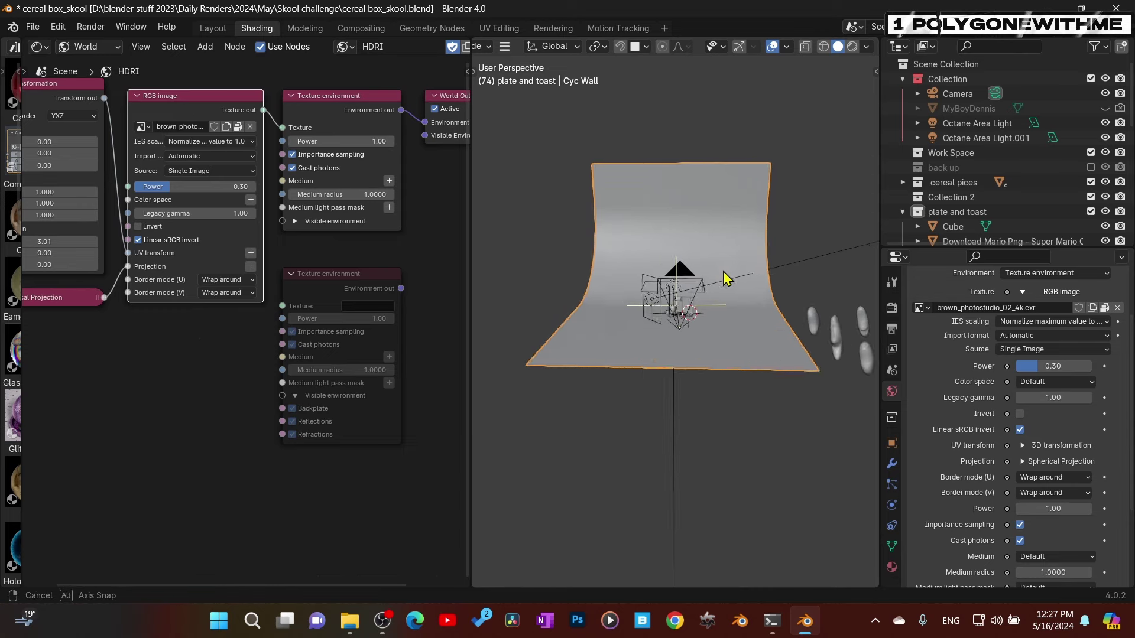
middle_drag(723, 272, 654, 264)
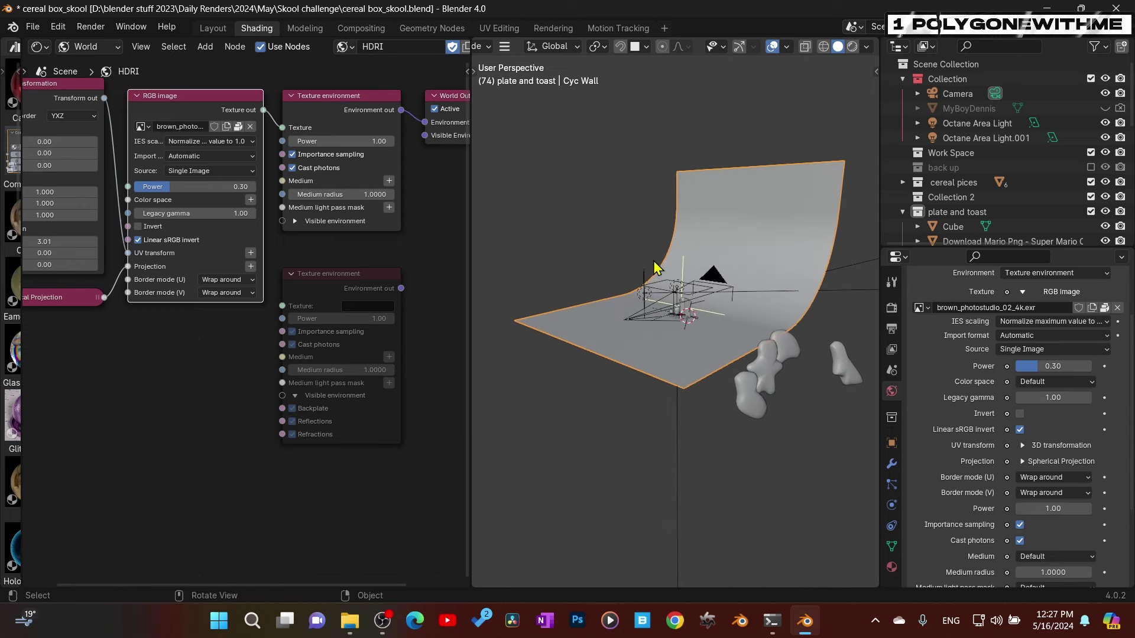
scroll(686, 253, up, 1)
scroll(685, 253, up, 2)
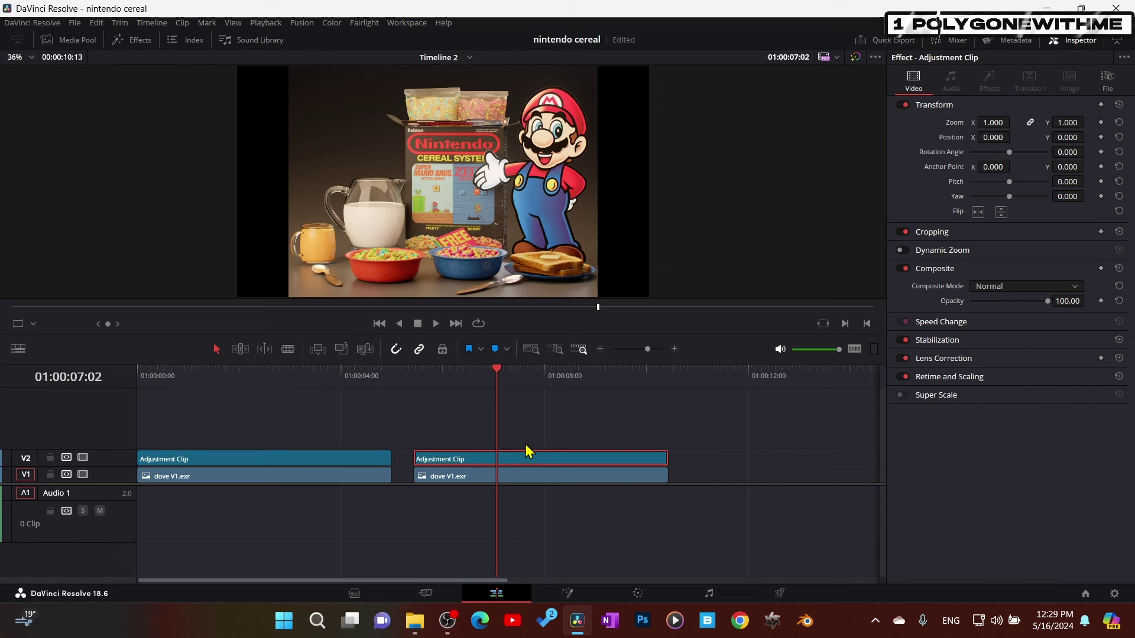
In DaVinci Resolve, move Timeline 2's playhead to 01:00:02:19 to view the first adjustment clip's version of the render
alt+scroll(525, 452, up, 3)
alt+scroll(526, 452, down, 3)
drag(494, 378, 272, 384)
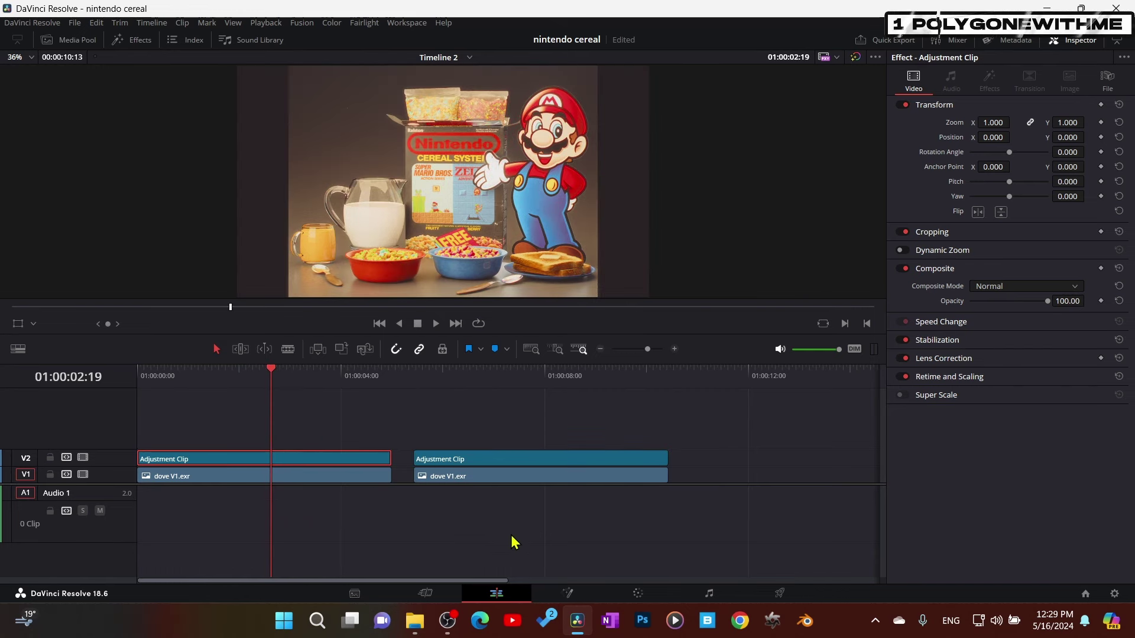
Open the first adjustment clip for color grading and examine its Dehancer Pro settings for Film, Film Grain, Halation and Bloom
click(637, 593)
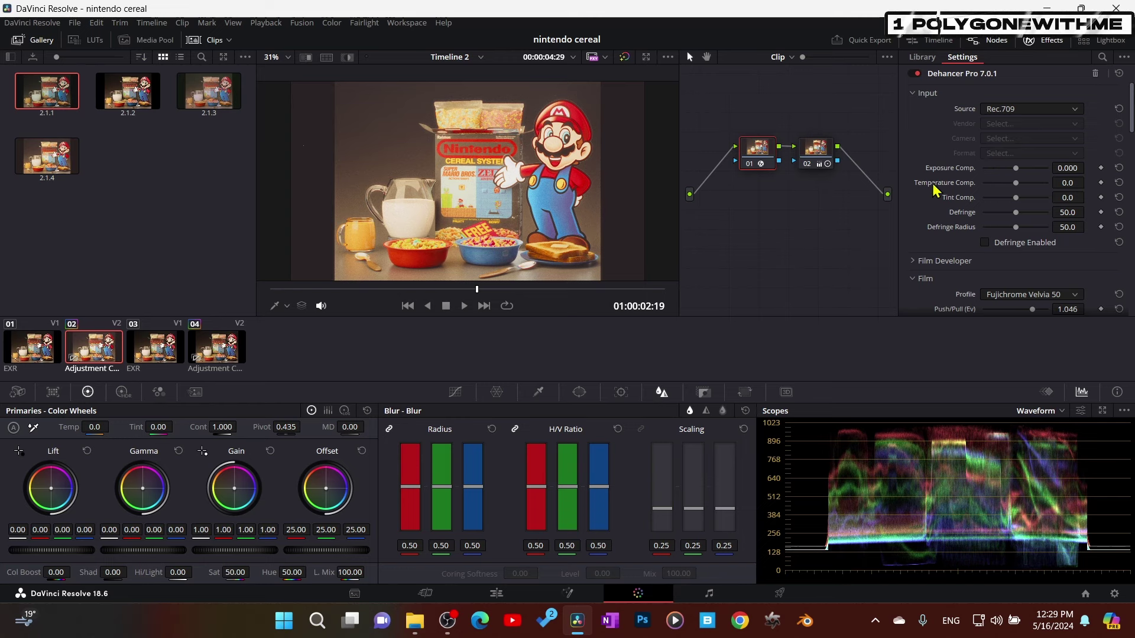
drag(898, 152, 888, 152)
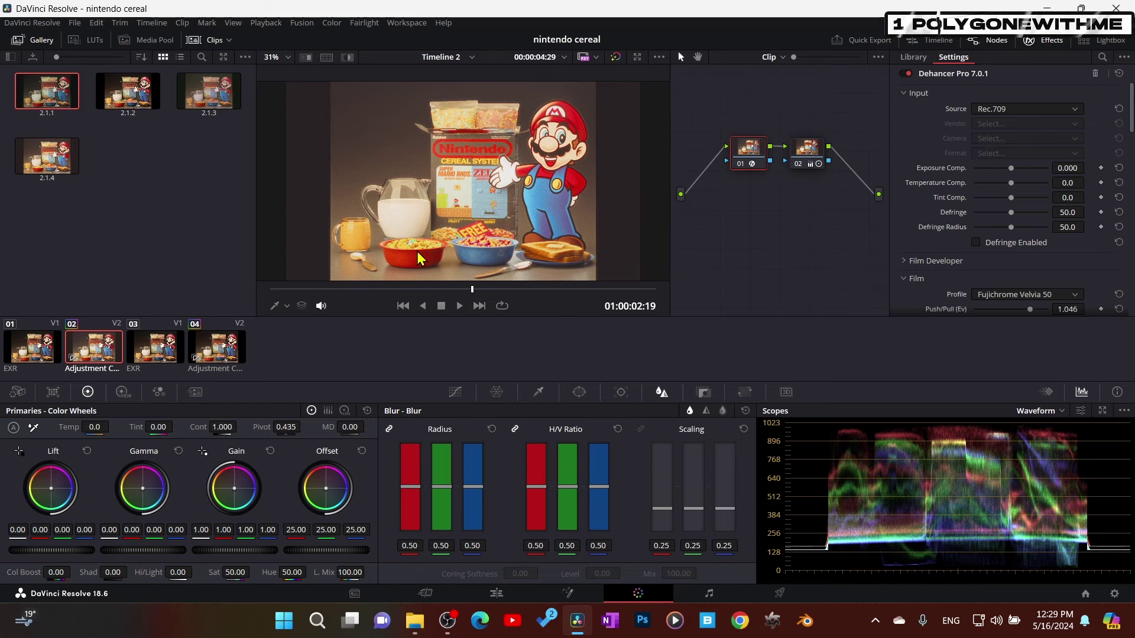
scroll(1002, 231, down, 3)
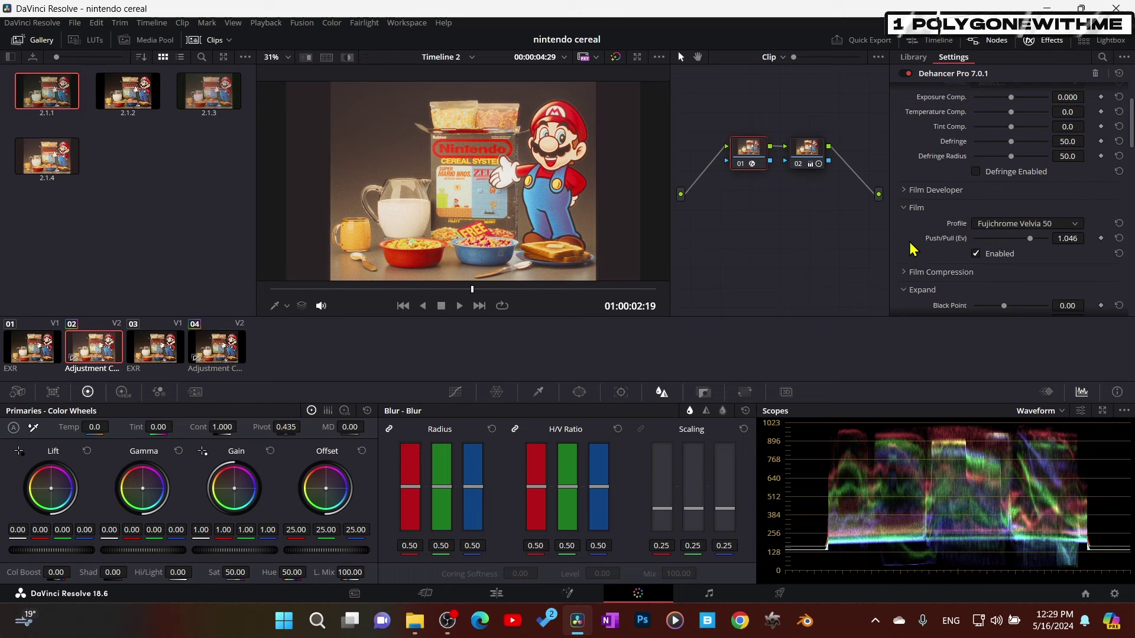
scroll(969, 280, down, 3)
scroll(969, 280, down, 10)
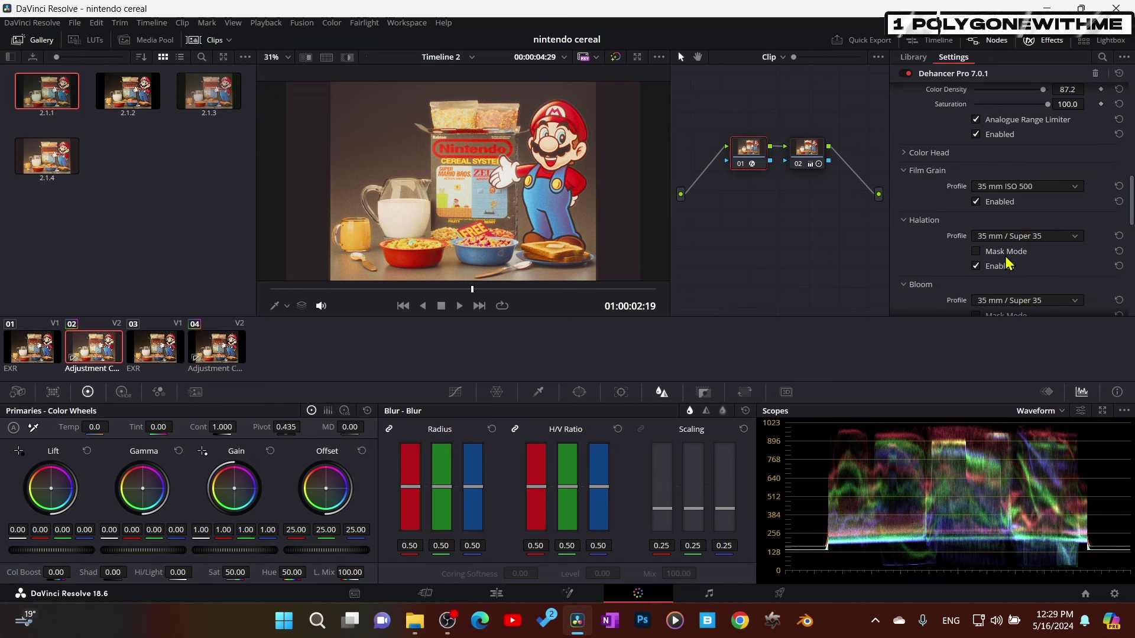
scroll(895, 263, down, 3)
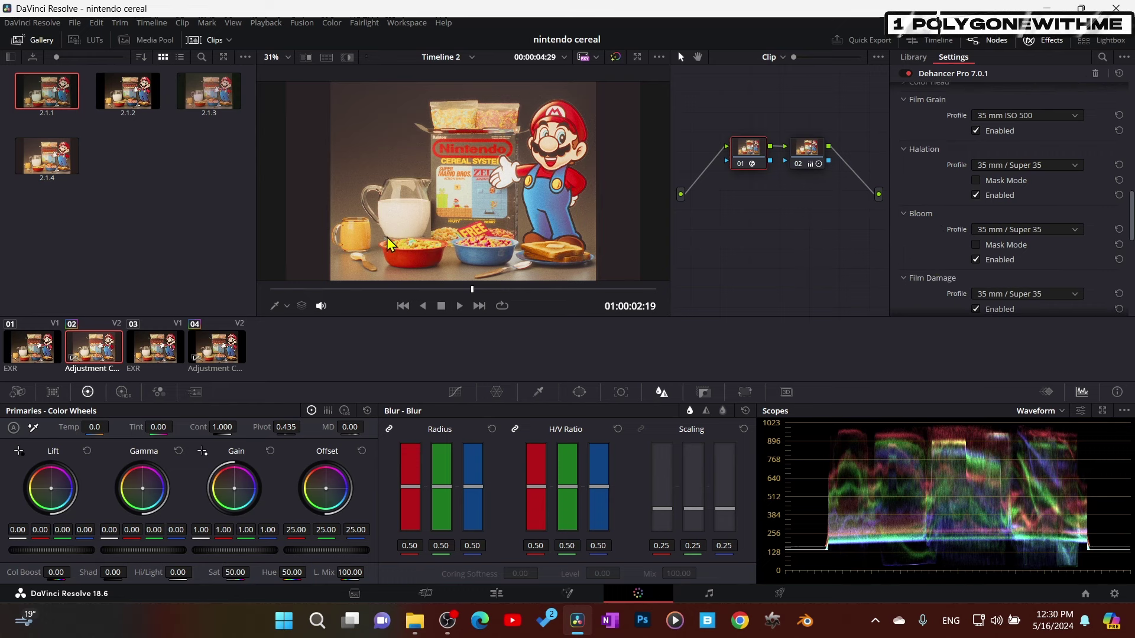
Compare gallery stills 2.1.3 and 2.1.4 with the current grade, and return to the editing timeline with the playhead at 01:00:02:20
click(199, 94)
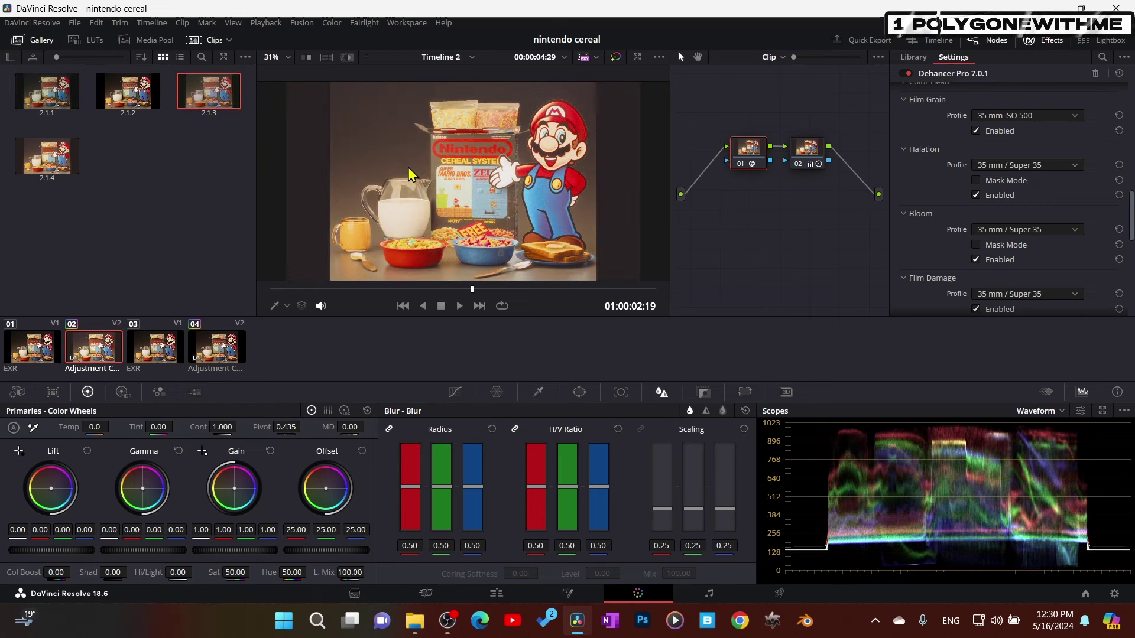
scroll(914, 202, up, 10)
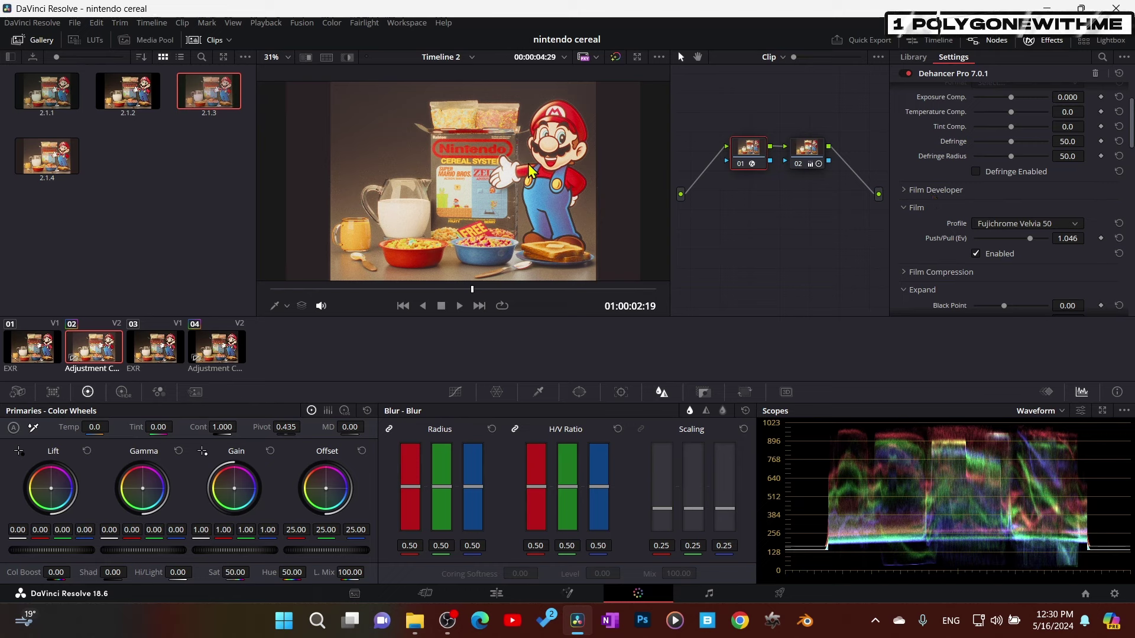
click(45, 159)
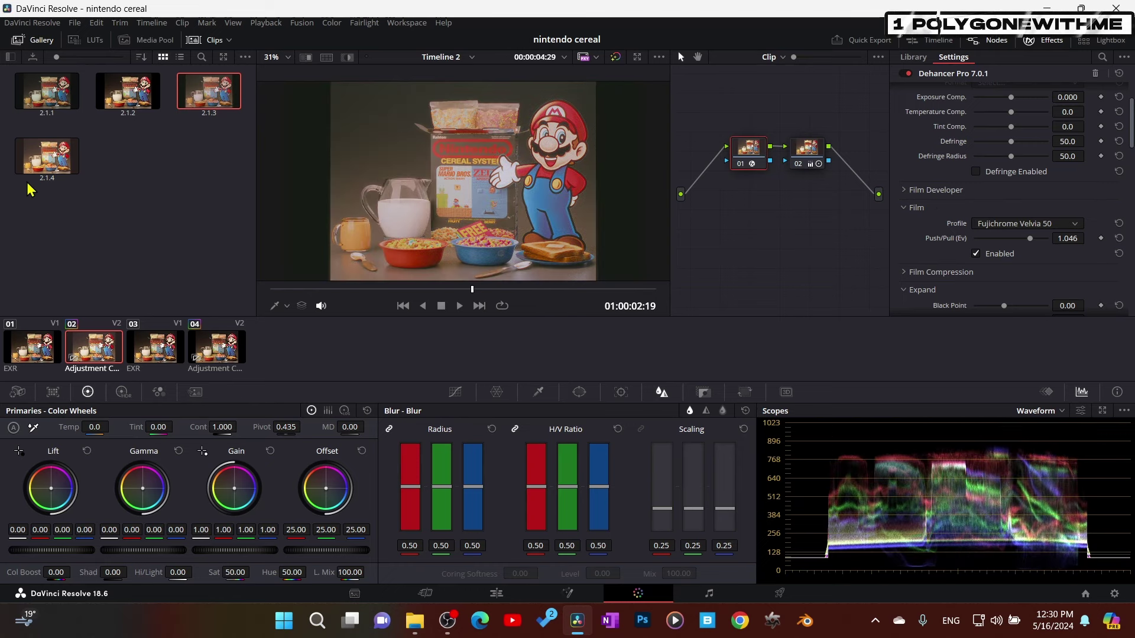
click(204, 110)
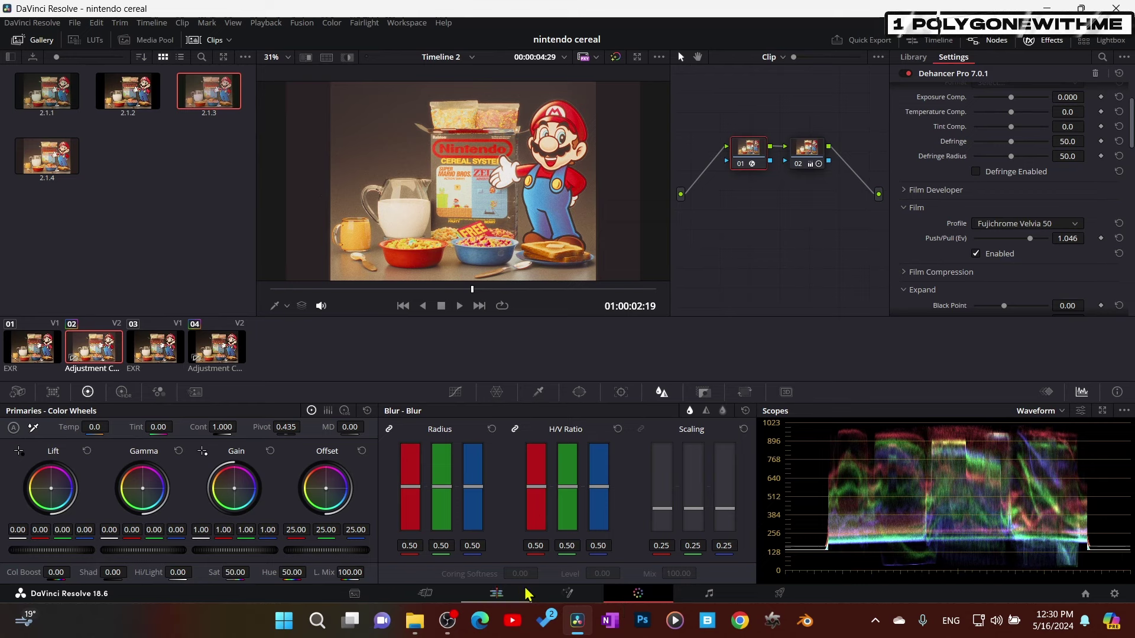
click(497, 593)
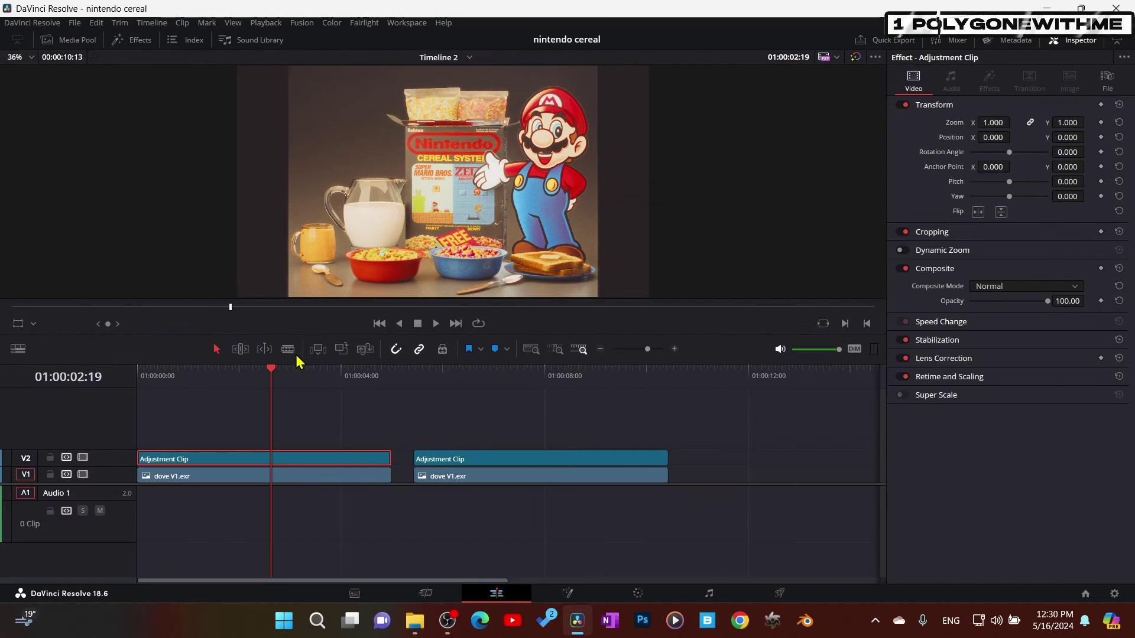
drag(282, 377, 273, 376)
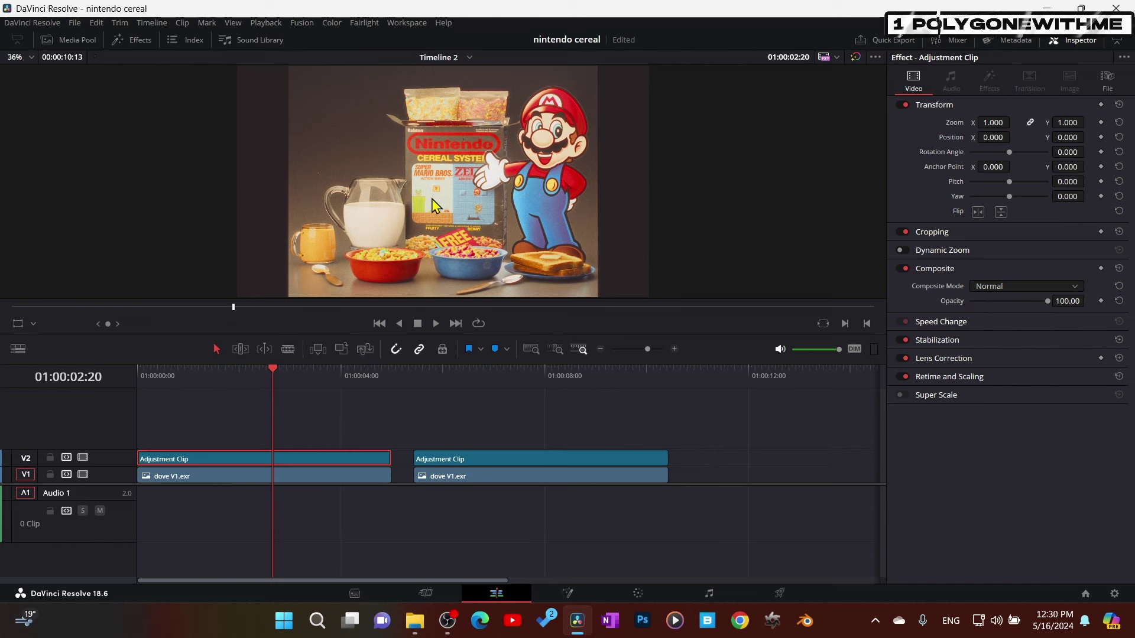